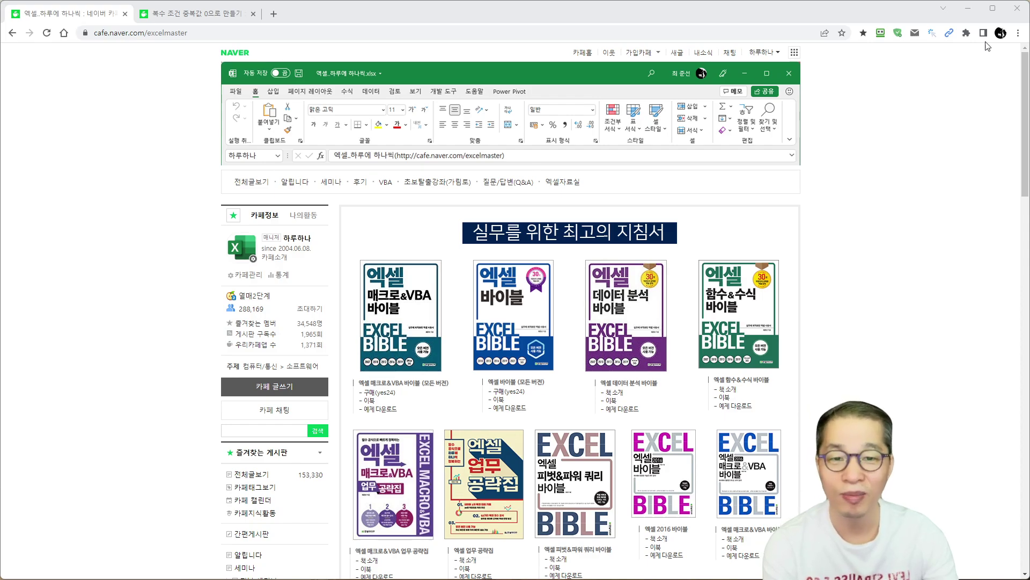
Step: Open the post "복수 조건 중복값 0으로 만들기" and read the question down to its sample data and desired-result tables
{"action": "left_click", "coordinate": [204, 17]}
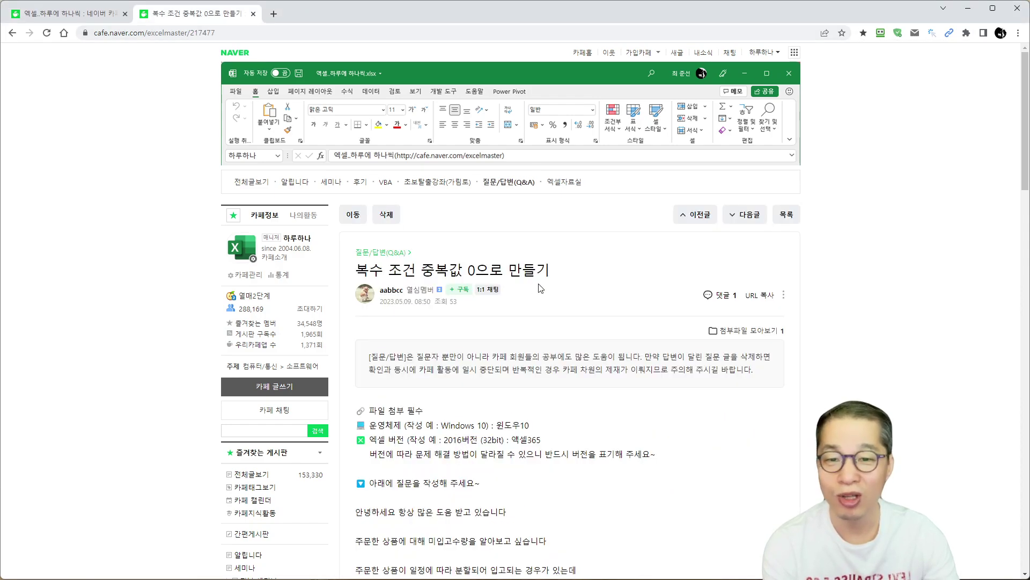
{"action": "scroll", "coordinate": [541, 289], "scroll_direction": "down", "scroll_amount": 4}
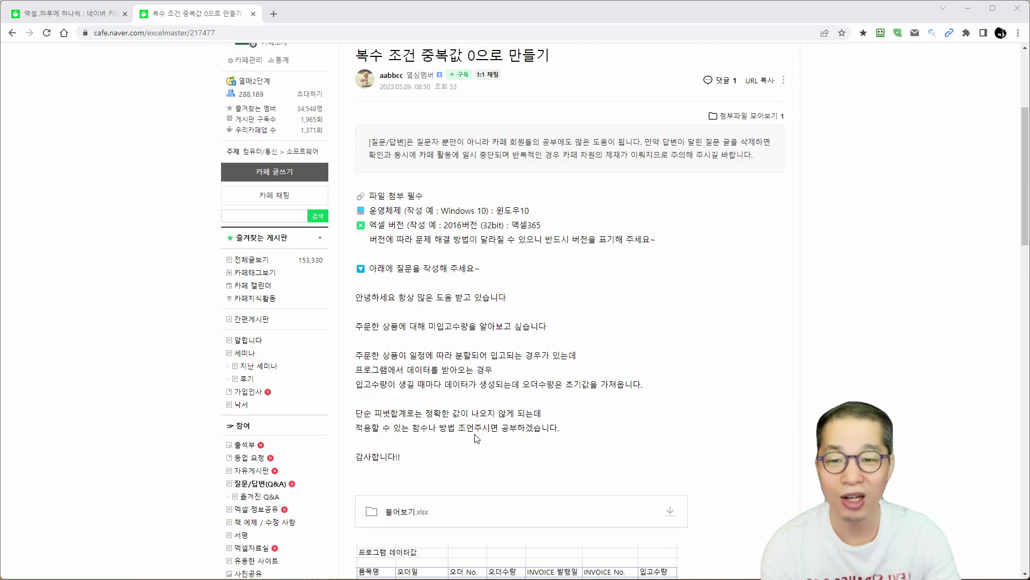
{"action": "scroll", "coordinate": [474, 438], "scroll_direction": "down", "scroll_amount": 8}
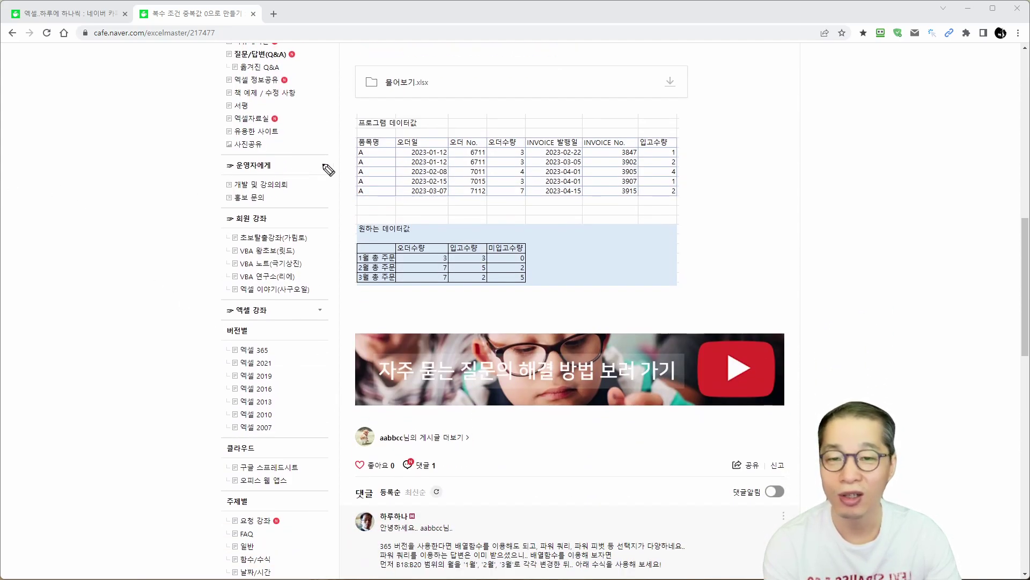
{"action": "left_click_drag", "start_coordinate": [360, 129], "coordinate": [430, 127]}
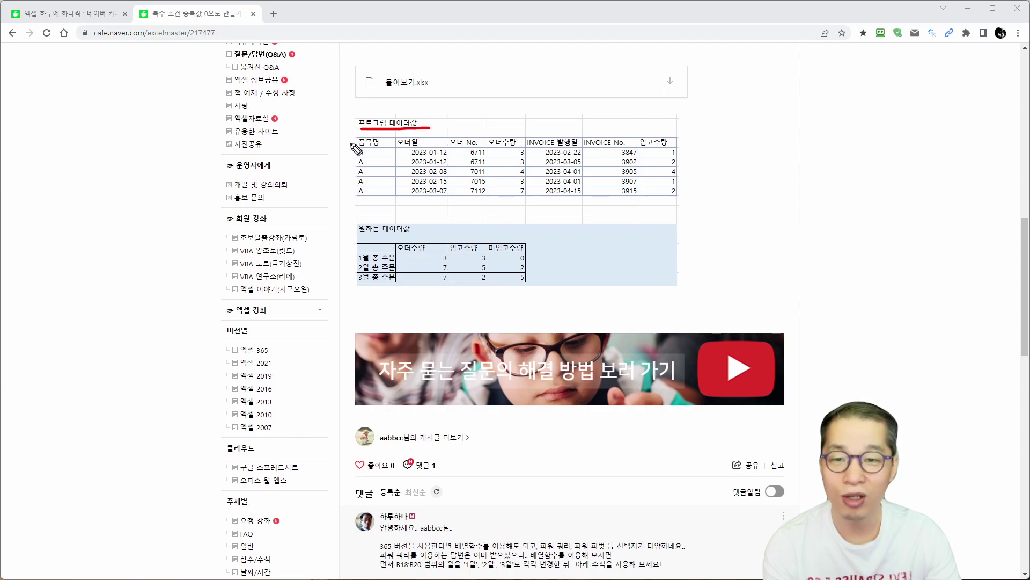
{"action": "left_click_drag", "start_coordinate": [350, 144], "coordinate": [350, 199]}
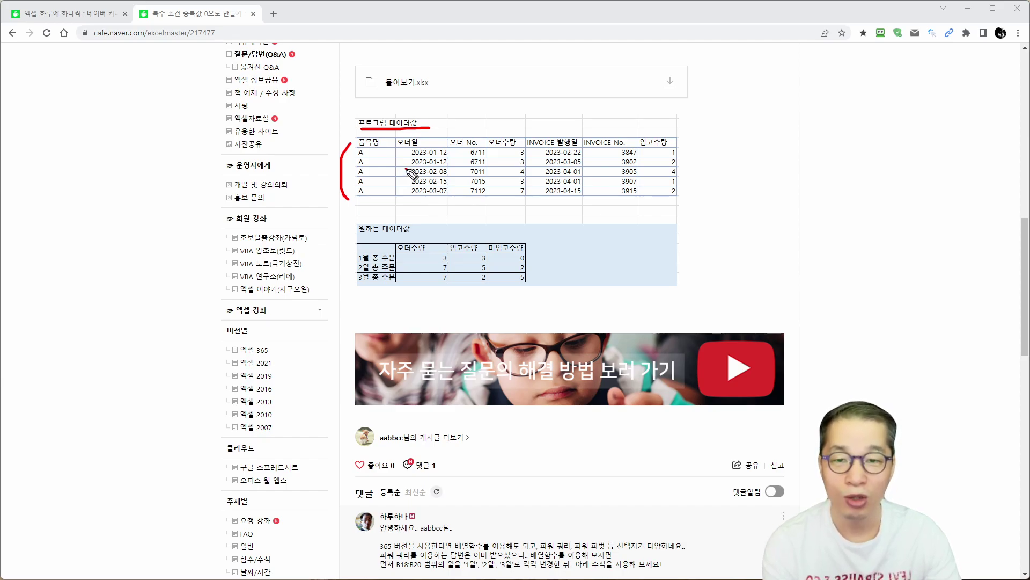
{"action": "left_click_drag", "start_coordinate": [406, 169], "coordinate": [539, 167]}
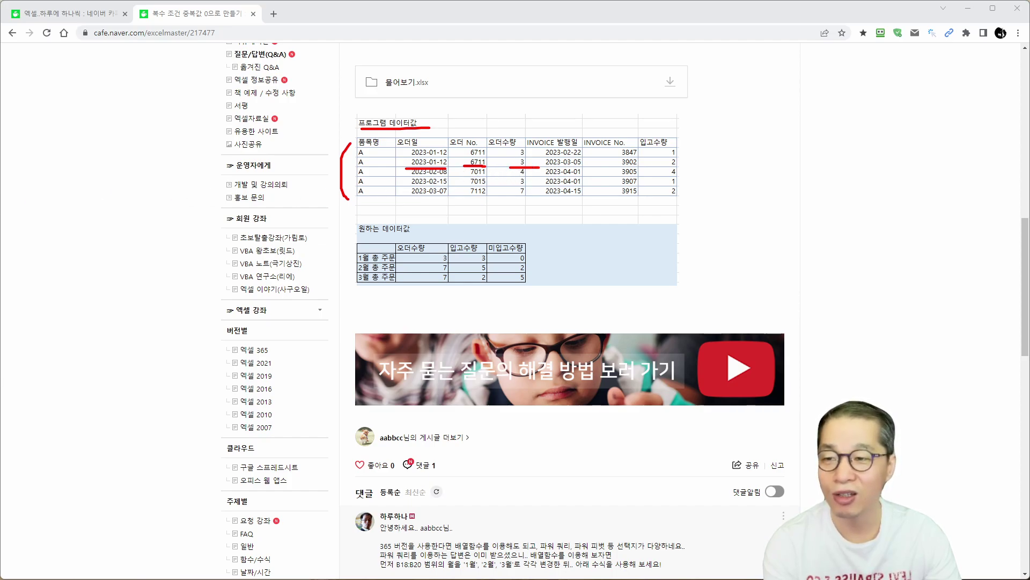
{"action": "key", "text": "Escape"}
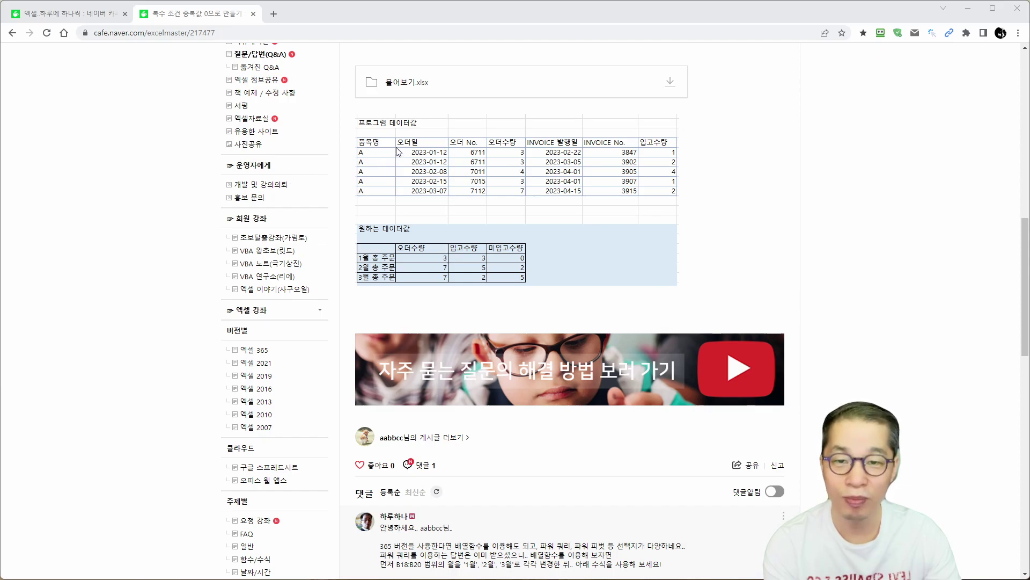
{"action": "left_click_drag", "start_coordinate": [396, 147], "coordinate": [528, 172]}
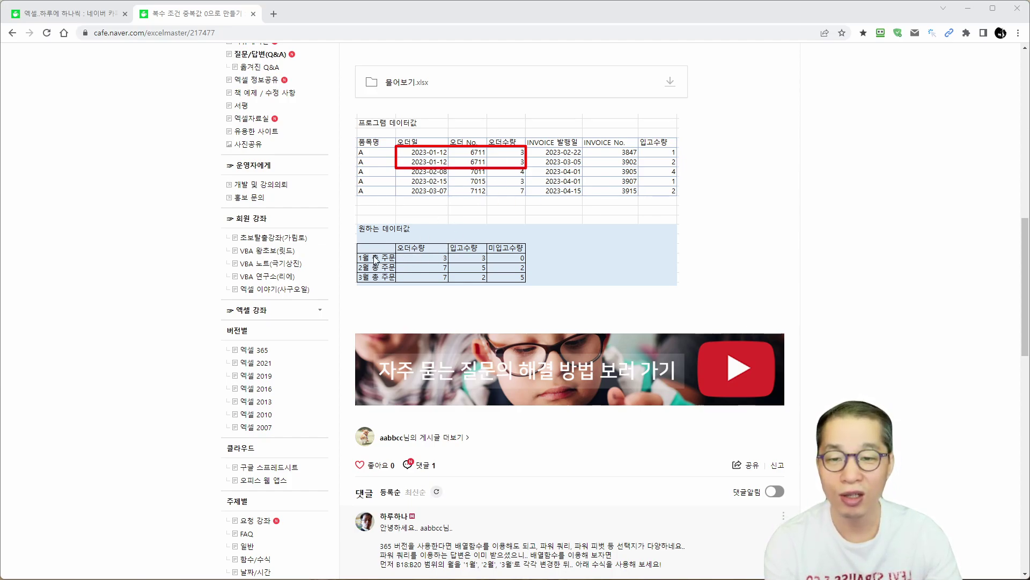
{"action": "left_click_drag", "start_coordinate": [357, 252], "coordinate": [450, 264]}
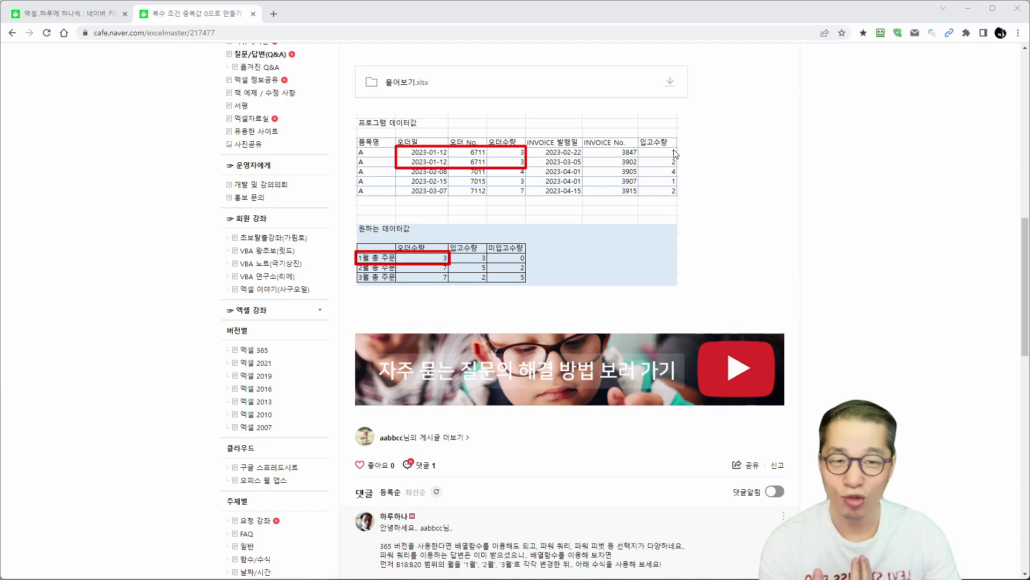
{"action": "left_click_drag", "start_coordinate": [639, 145], "coordinate": [680, 167]}
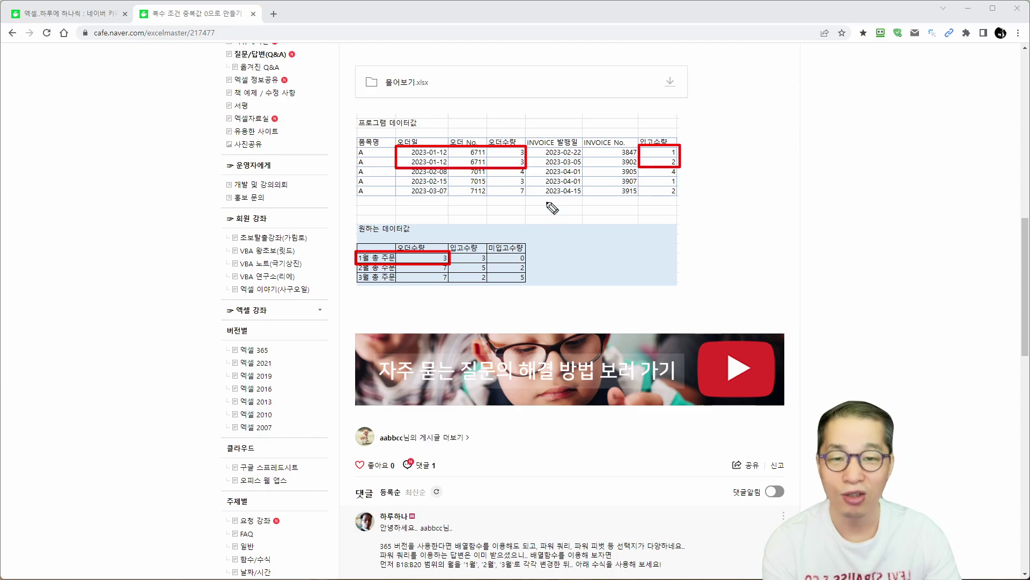
{"action": "mouse_move", "coordinate": [547, 202]}
{"action": "left_mouse_down"}
{"action": "mouse_move", "coordinate": [528, 239]}
{"action": "mouse_move", "coordinate": [587, 257]}
{"action": "mouse_move", "coordinate": [577, 264]}
{"action": "mouse_move", "coordinate": [613, 264]}
{"action": "mouse_move", "coordinate": [621, 244]}
{"action": "mouse_move", "coordinate": [626, 266]}
{"action": "mouse_move", "coordinate": [622, 244]}
{"action": "mouse_move", "coordinate": [649, 242]}
{"action": "mouse_move", "coordinate": [669, 272]}
{"action": "mouse_move", "coordinate": [714, 248]}
{"action": "mouse_move", "coordinate": [728, 265]}
{"action": "mouse_move", "coordinate": [770, 252]}
{"action": "mouse_move", "coordinate": [772, 265]}
{"action": "left_mouse_up"}
{"action": "left_click_drag", "start_coordinate": [777, 252], "coordinate": [781, 271]}
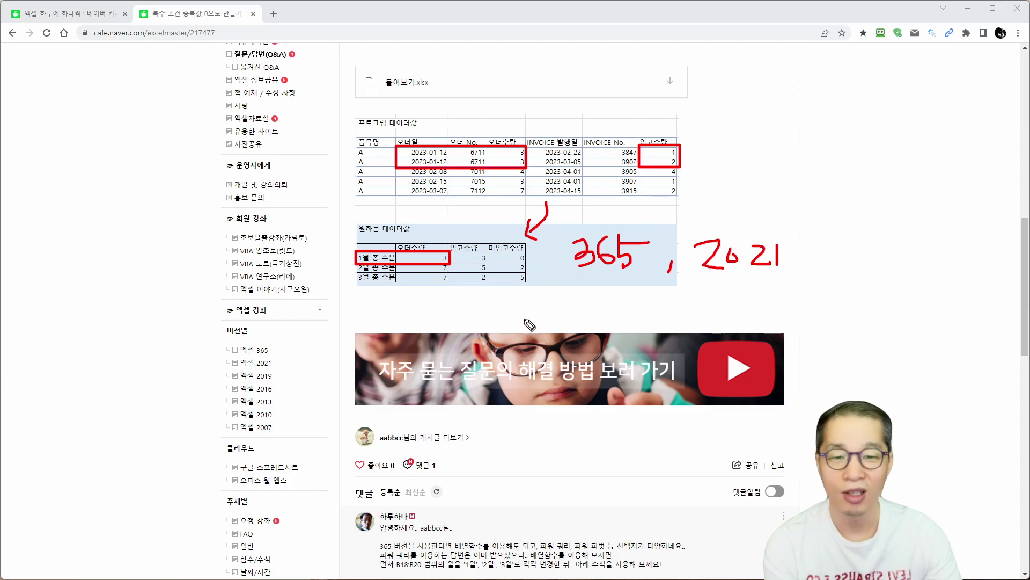
{"action": "mouse_move", "coordinate": [520, 307]}
{"action": "left_mouse_down"}
{"action": "mouse_move", "coordinate": [549, 324]}
{"action": "mouse_move", "coordinate": [595, 327]}
{"action": "mouse_move", "coordinate": [617, 311]}
{"action": "mouse_move", "coordinate": [617, 340]}
{"action": "left_mouse_up"}
{"action": "mouse_move", "coordinate": [652, 299]}
{"action": "left_mouse_down"}
{"action": "mouse_move", "coordinate": [645, 351]}
{"action": "mouse_move", "coordinate": [632, 328]}
{"action": "mouse_move", "coordinate": [652, 349]}
{"action": "left_mouse_up"}
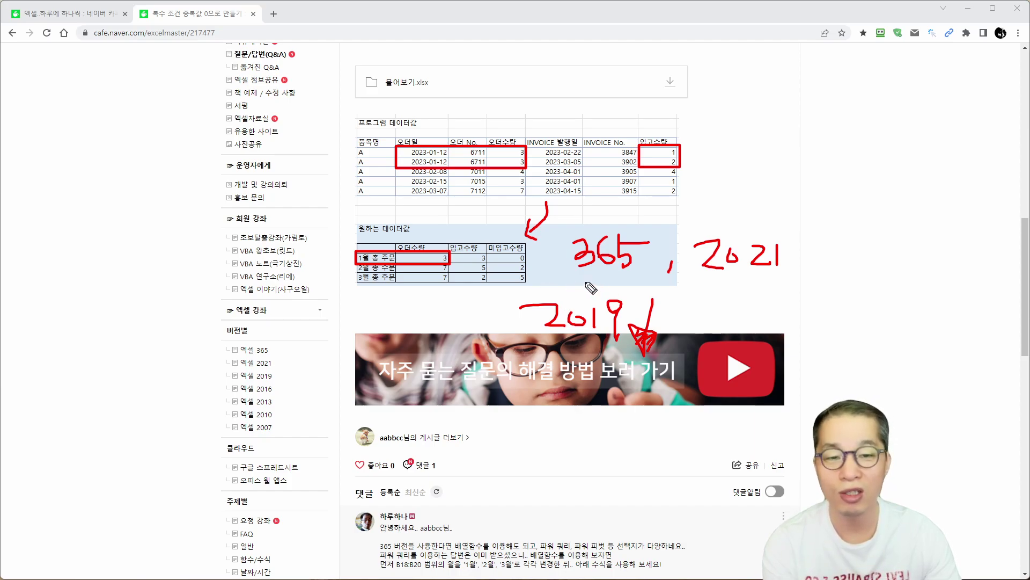
{"action": "mouse_move", "coordinate": [562, 280]}
{"action": "left_mouse_down"}
{"action": "mouse_move", "coordinate": [711, 288]}
{"action": "mouse_move", "coordinate": [800, 245]}
{"action": "mouse_move", "coordinate": [663, 215]}
{"action": "mouse_move", "coordinate": [574, 217]}
{"action": "mouse_move", "coordinate": [568, 281]}
{"action": "left_mouse_up"}
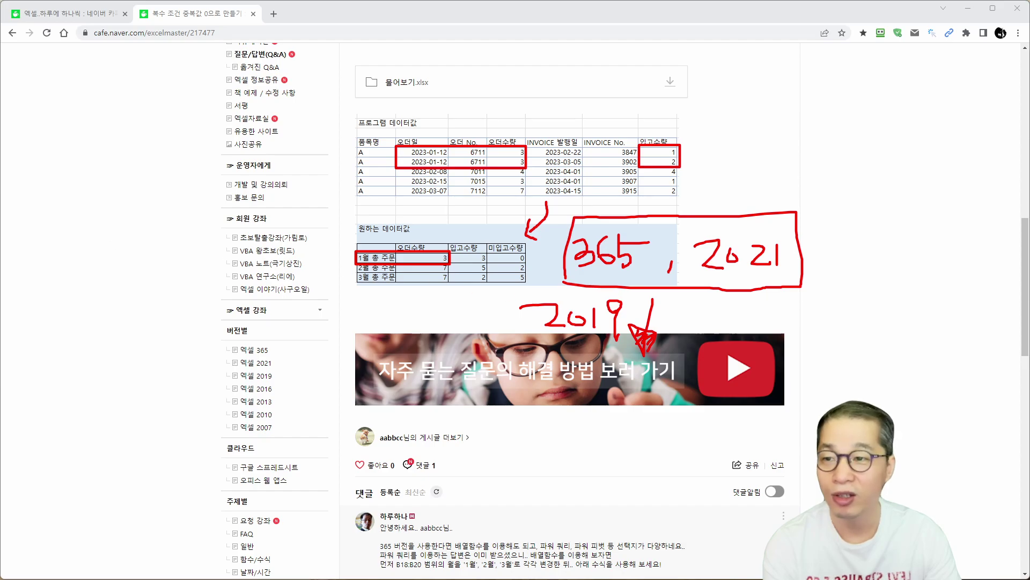
{"action": "key", "text": "Escape"}
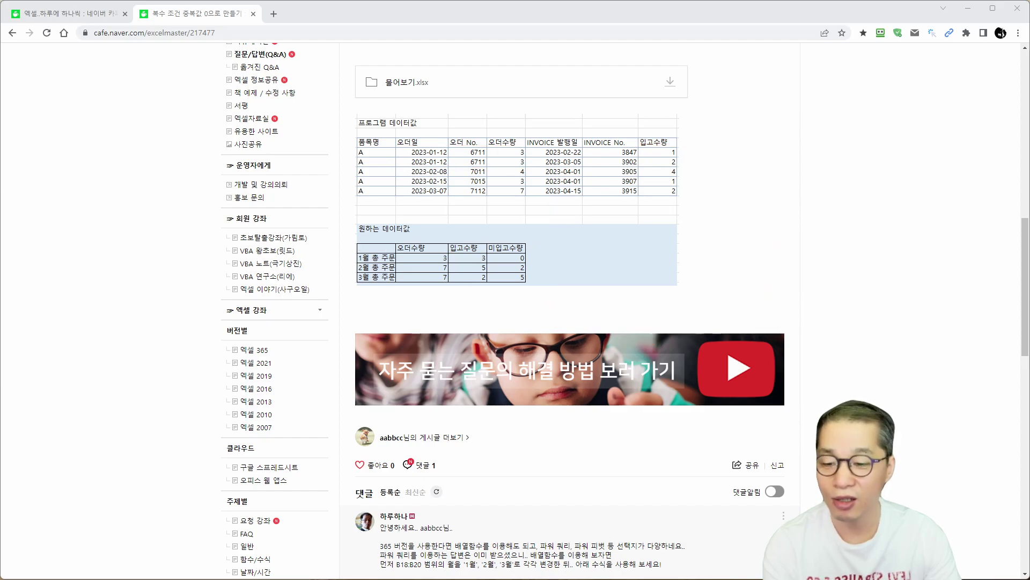
Step: Switch to the Excel workbook 물어보기.xlsx and copy the quantity columns in C17:E20 to the block starting at G17
{"action": "key", "text": "alt+Tab"}
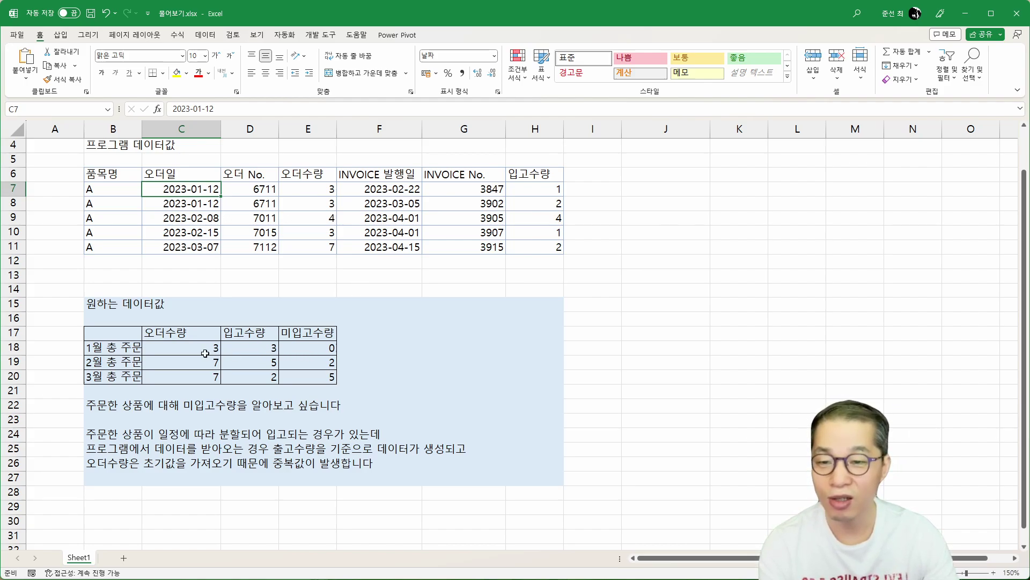
{"action": "left_click_drag", "start_coordinate": [206, 353], "coordinate": [311, 376]}
{"action": "left_click_drag", "start_coordinate": [181, 338], "coordinate": [313, 371]}
{"action": "key", "text": "ctrl+c"}
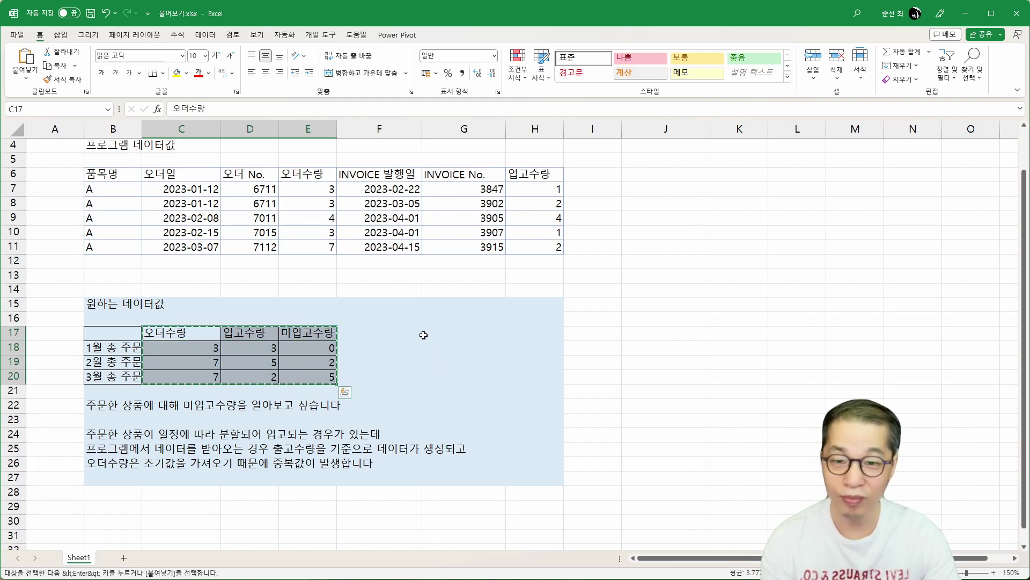
{"action": "left_click", "coordinate": [447, 332]}
{"action": "key", "text": "ctrl+v"}
{"action": "left_click", "coordinate": [523, 347]}
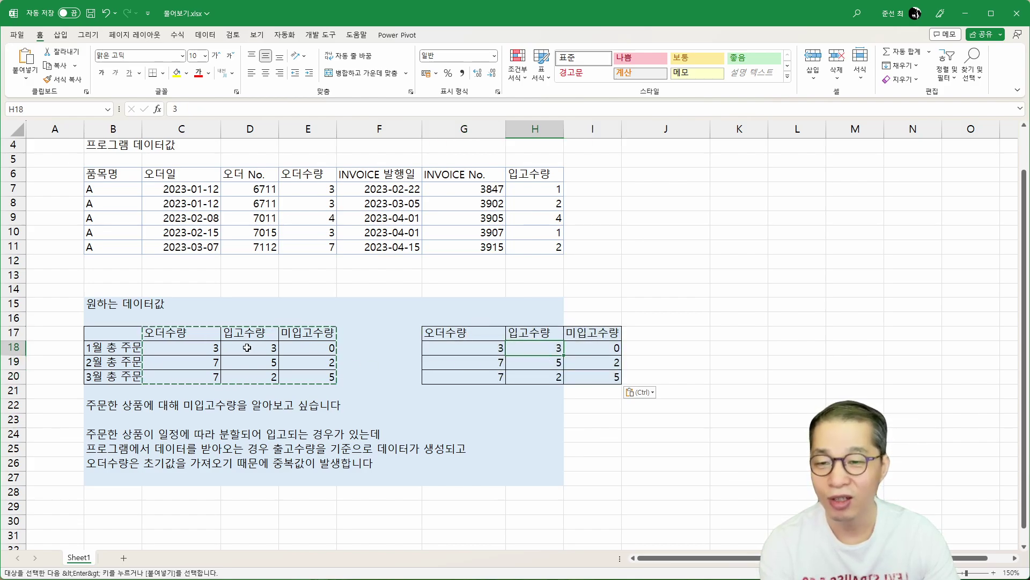
{"action": "left_click", "coordinate": [157, 347]}
{"action": "key", "text": "Escape"}
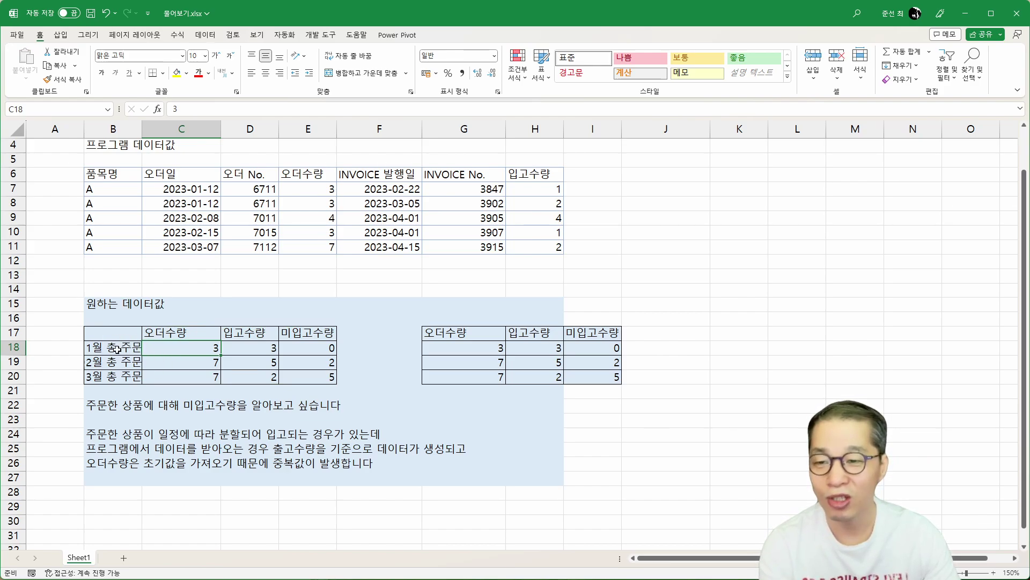
Step: Copy the month label column B17:B20 to F17, beside the copied quantity columns
{"action": "left_click_drag", "start_coordinate": [115, 333], "coordinate": [116, 381]}
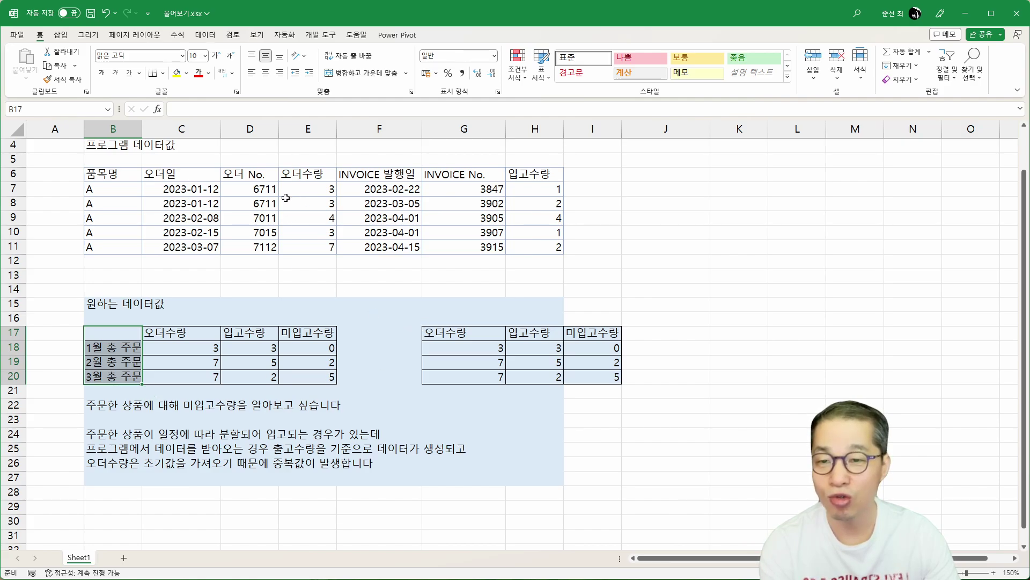
{"action": "left_click_drag", "start_coordinate": [192, 190], "coordinate": [192, 240]}
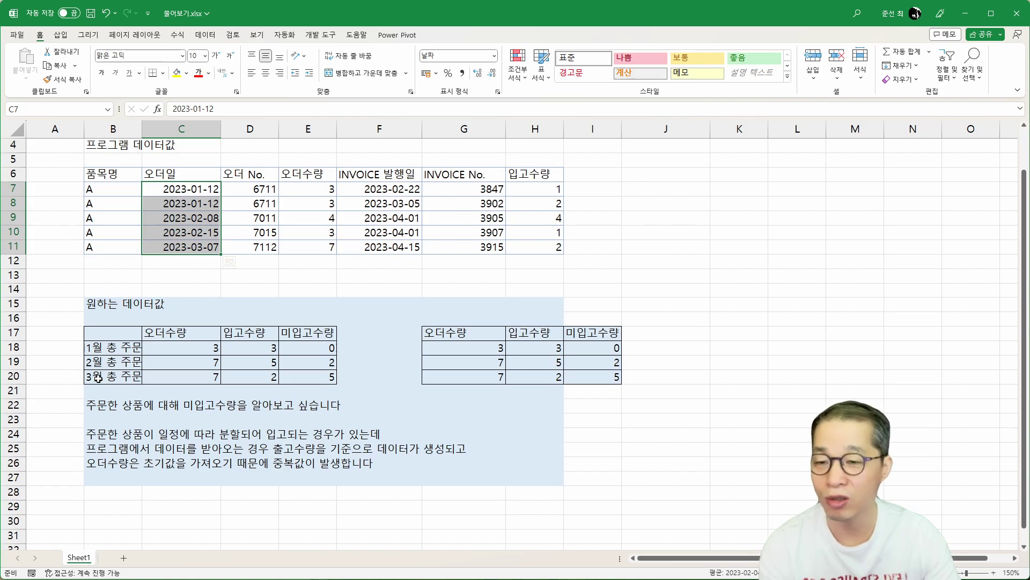
{"action": "left_click", "coordinate": [137, 337]}
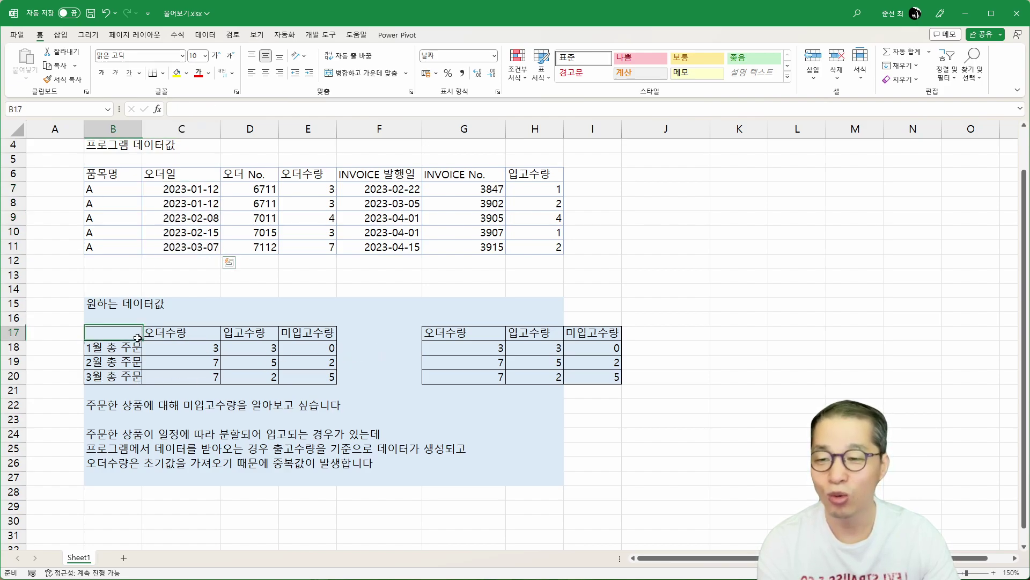
{"action": "left_click_drag", "start_coordinate": [137, 338], "coordinate": [139, 379]}
{"action": "key", "text": "ctrl+c"}
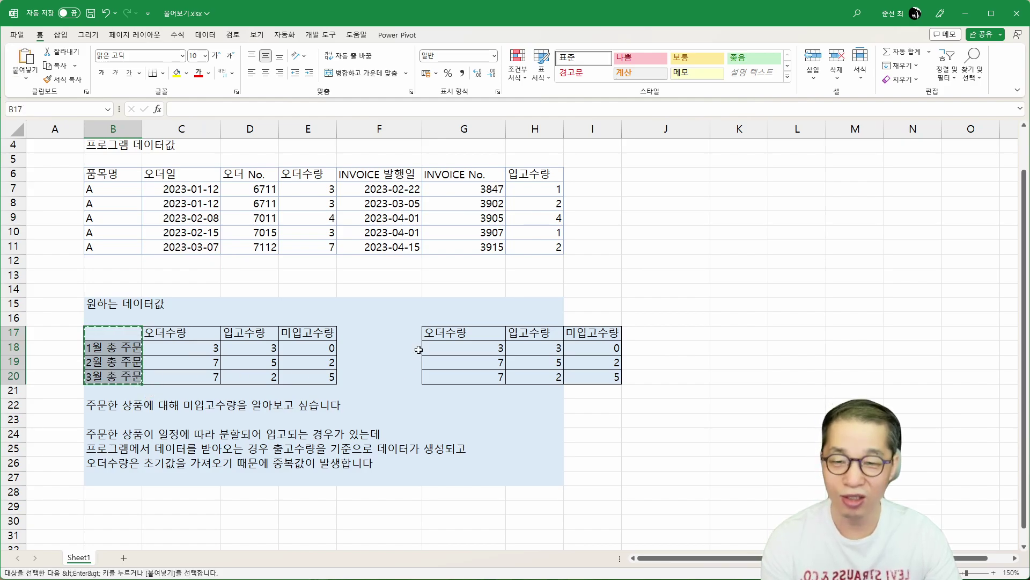
{"action": "left_click", "coordinate": [409, 339]}
{"action": "key", "text": "ctrl+v"}
Step: Replace the first copied month label in F18 with 1월 and fill the series down to 3월 in F20
{"action": "left_click", "coordinate": [404, 348]}
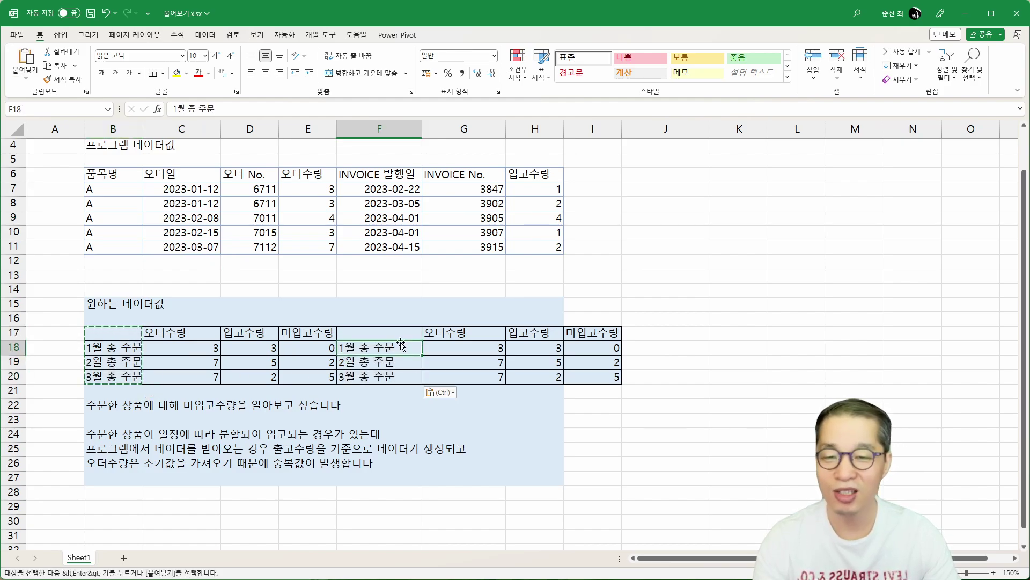
{"action": "type", "text": "1DNJ"}
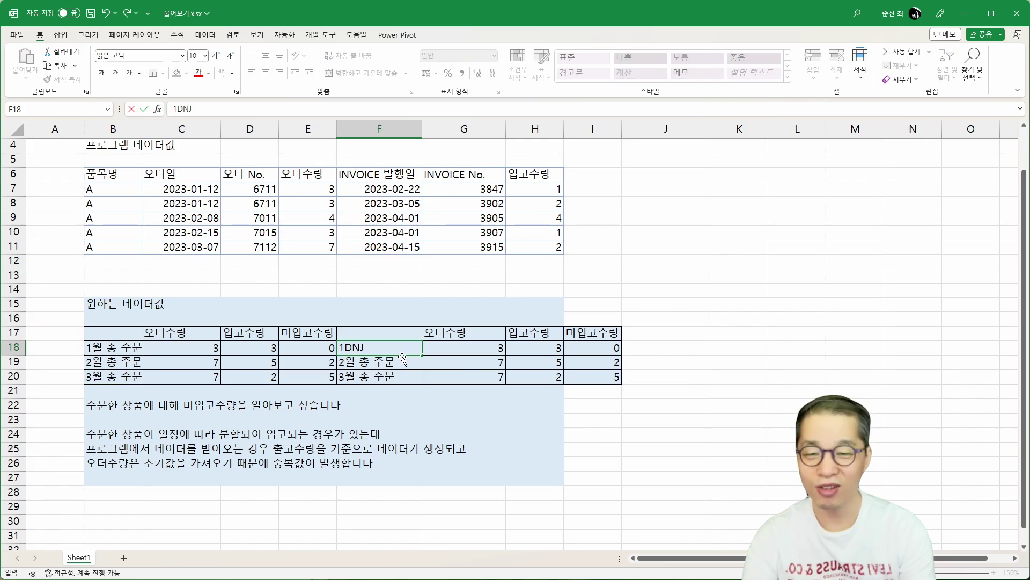
{"action": "key", "text": "BackSpace"}
{"action": "type", "text": "ㅇㅜㅓㄹ"}
{"action": "key", "text": "Return"}
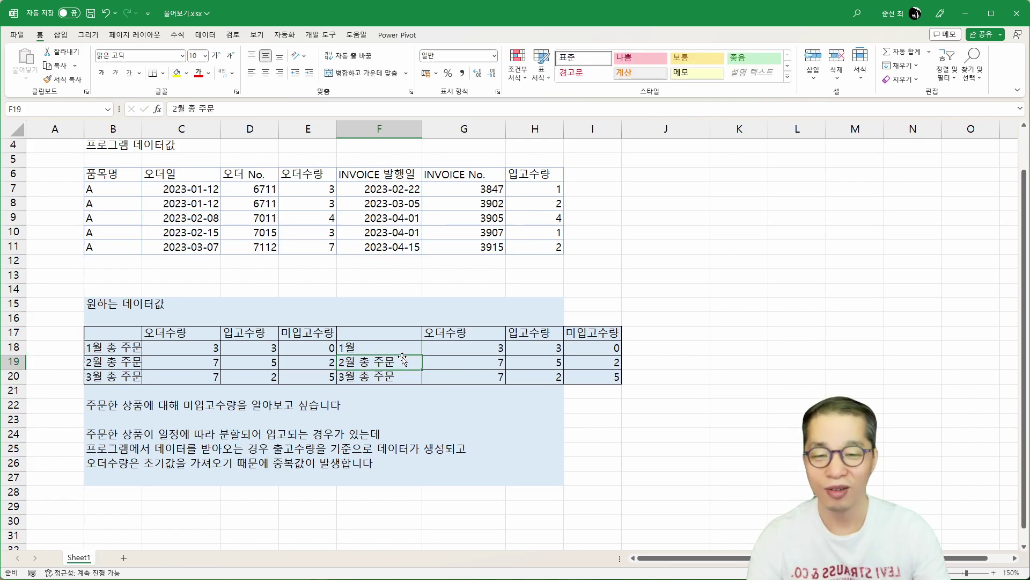
{"action": "left_click", "coordinate": [418, 348]}
{"action": "left_click_drag", "start_coordinate": [422, 356], "coordinate": [422, 378]}
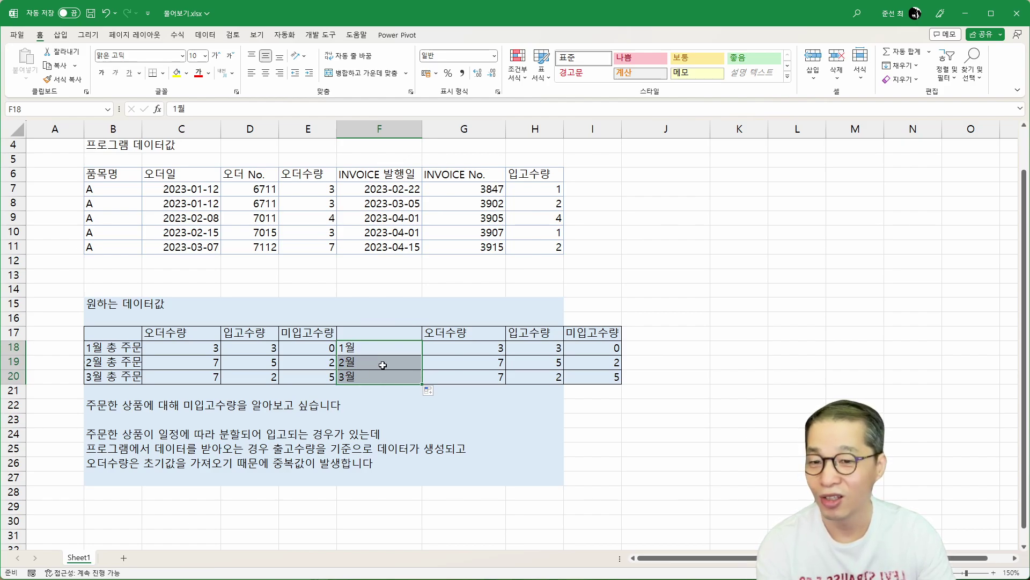
Step: Clear the copied quantities in G18:I20, keeping the table headers
{"action": "left_click", "coordinate": [398, 333]}
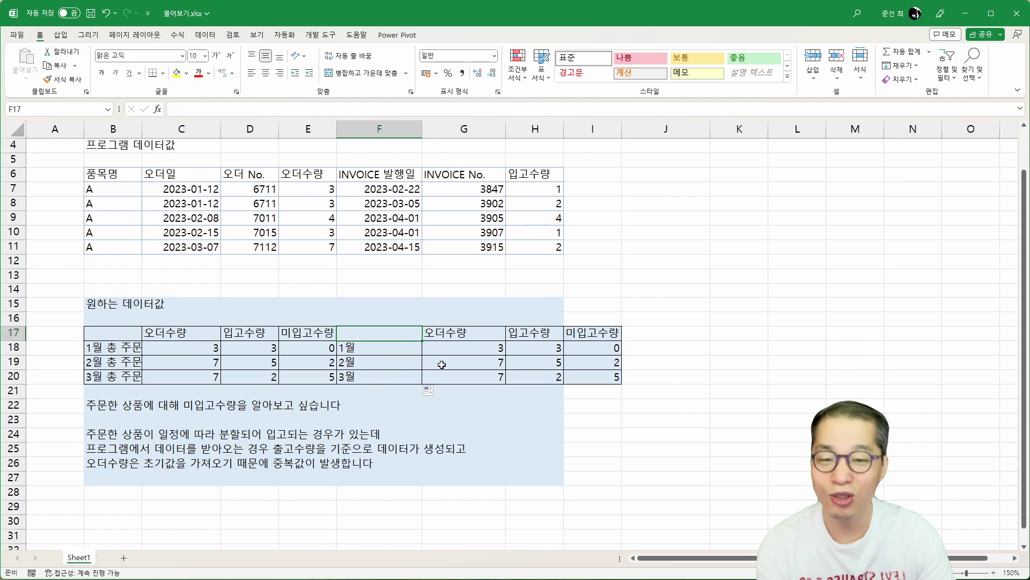
{"action": "left_click_drag", "start_coordinate": [459, 349], "coordinate": [587, 381]}
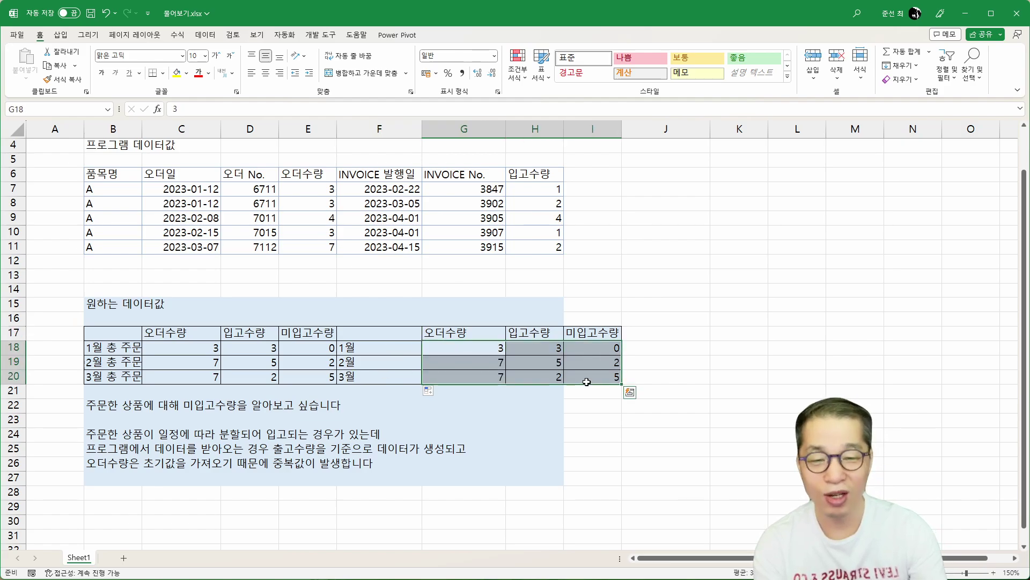
{"action": "key", "text": "Delete"}
{"action": "left_click", "coordinate": [489, 345]}
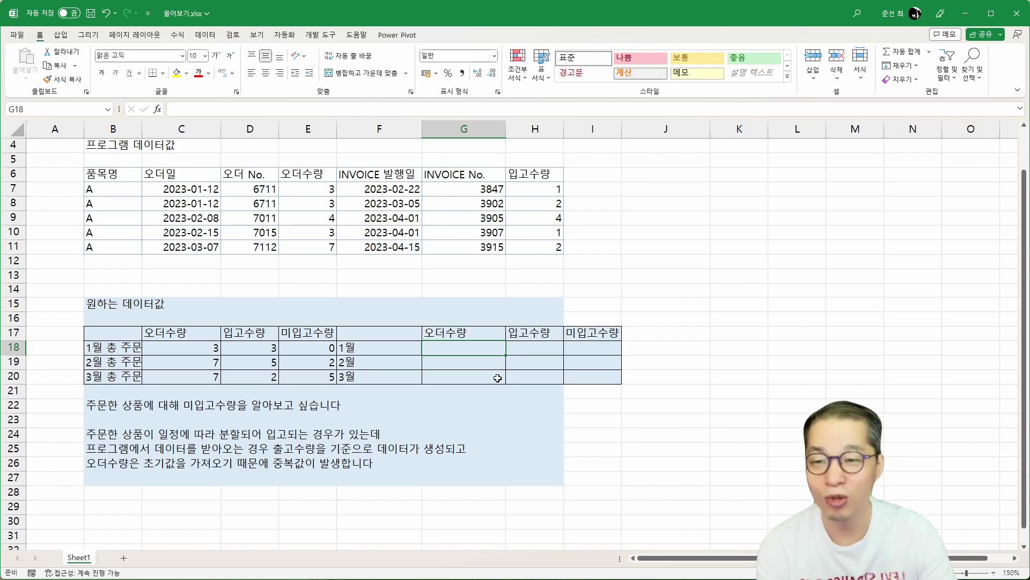
Step: Start a FILTER formula in G18 with the order number and order quantity range $D$7:$E$11 as its absolute array
{"action": "left_click_drag", "start_coordinate": [188, 190], "coordinate": [185, 206]}
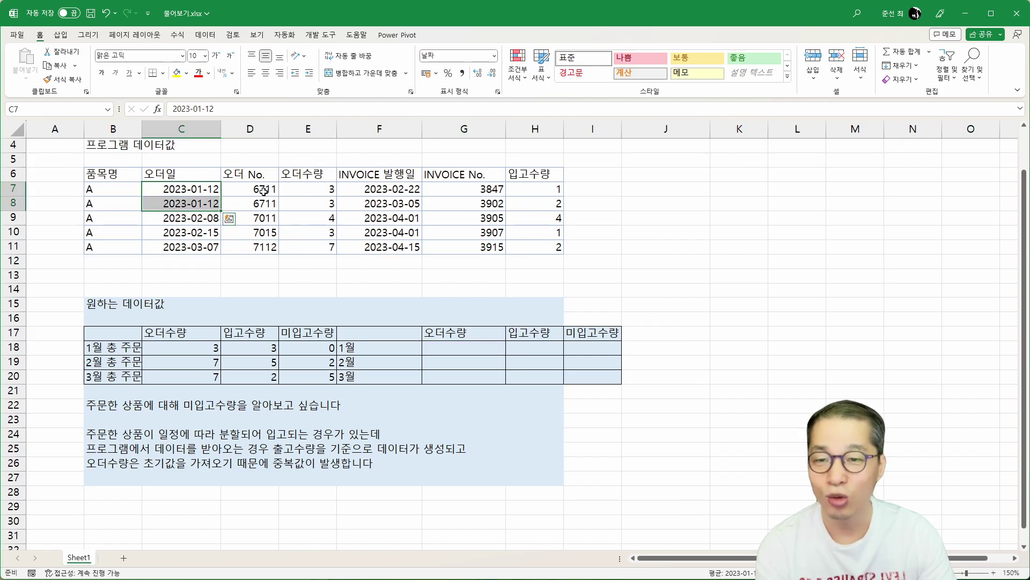
{"action": "left_click_drag", "start_coordinate": [263, 191], "coordinate": [265, 201]}
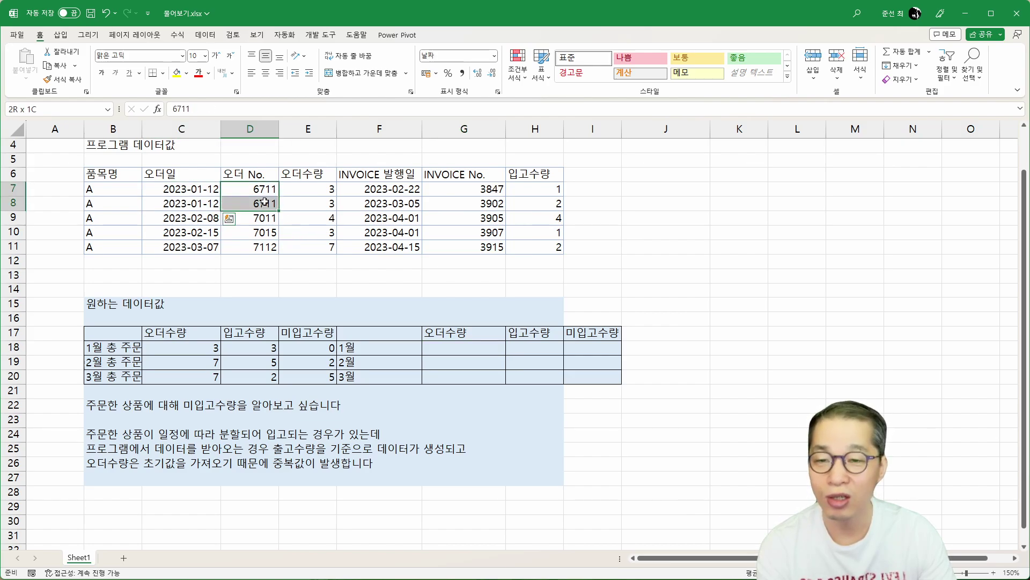
{"action": "left_click_drag", "start_coordinate": [265, 201], "coordinate": [326, 203]}
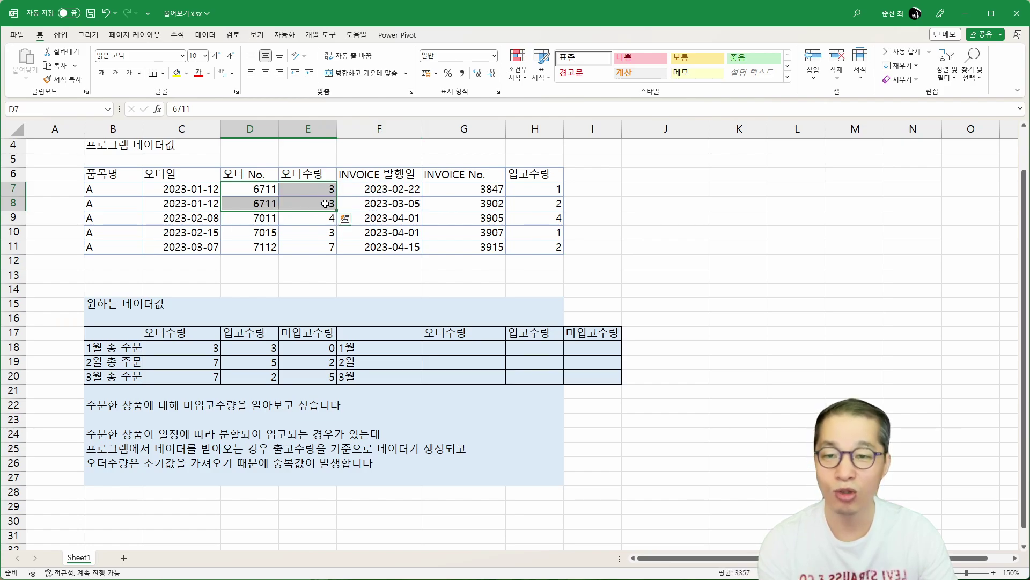
{"action": "left_click", "coordinate": [456, 351]}
{"action": "type", "text": "="}
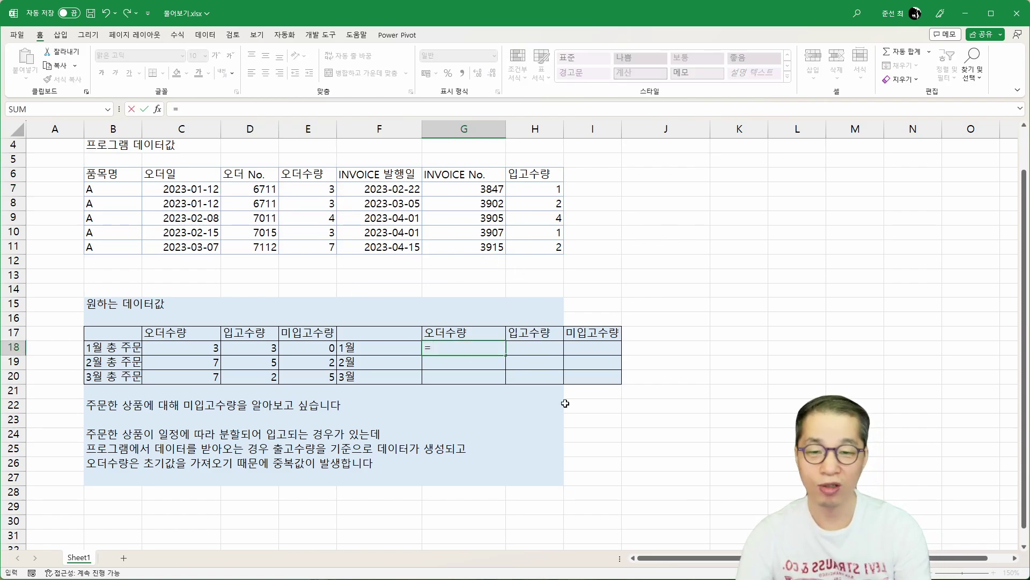
{"action": "type", "text": "FILTER("}
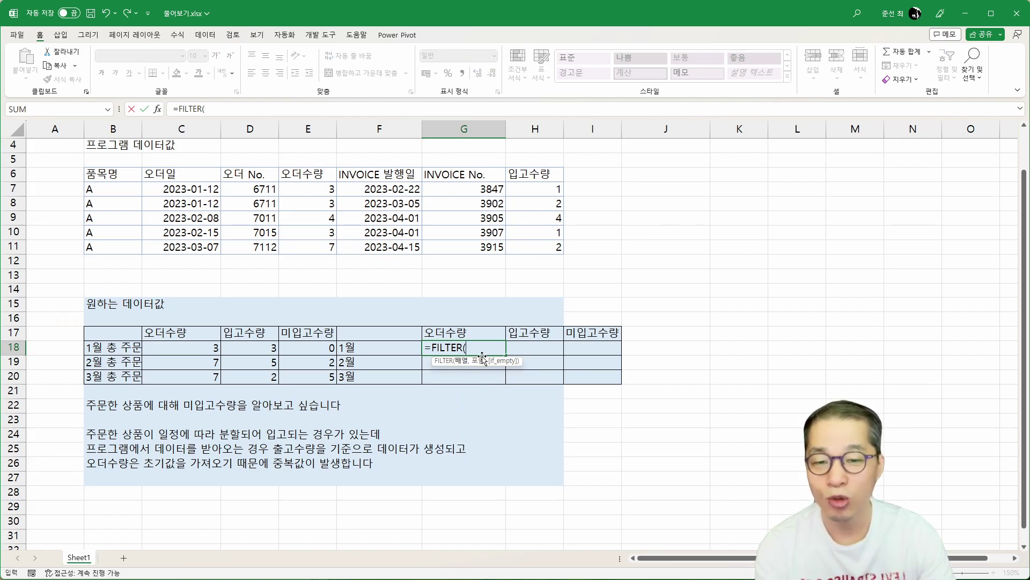
{"action": "left_click_drag", "start_coordinate": [265, 189], "coordinate": [324, 245]}
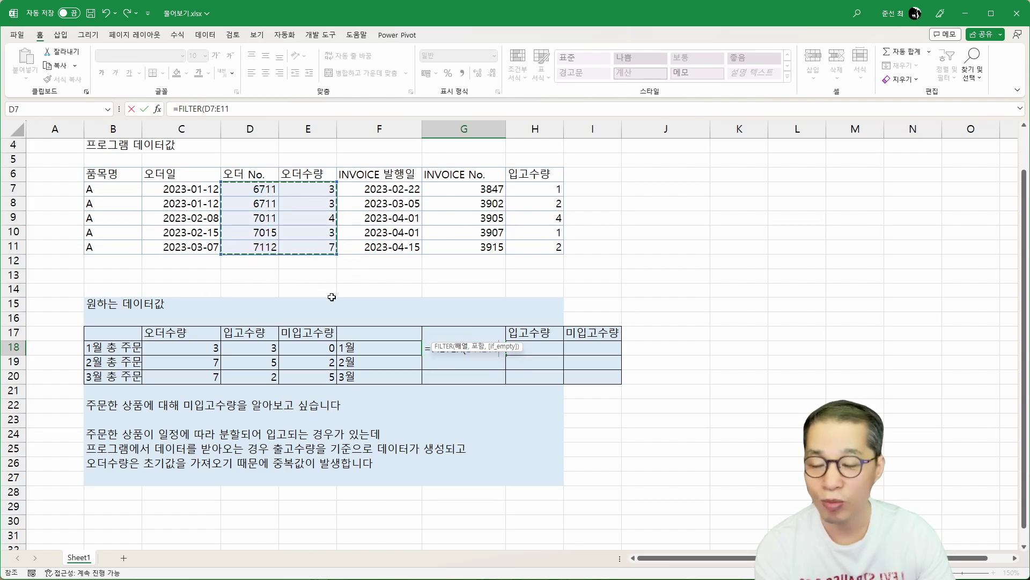
{"action": "key", "text": "F4"}
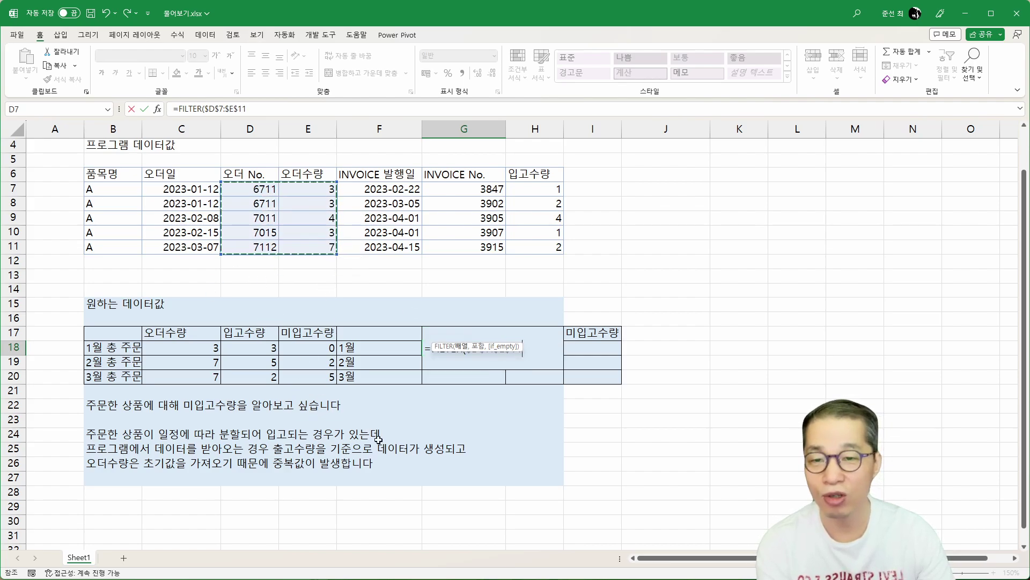
{"action": "type", "text": ","}
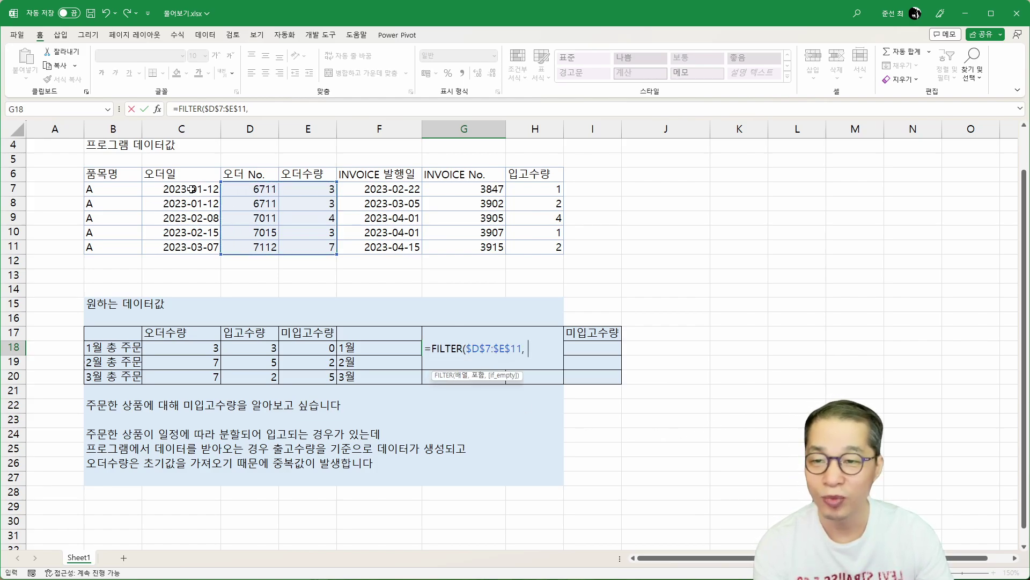
Step: Add the order dates C7:C11 as the filter condition, converted to month labels with TEXT and the format "m월"
{"action": "left_click_drag", "start_coordinate": [182, 189], "coordinate": [196, 243]}
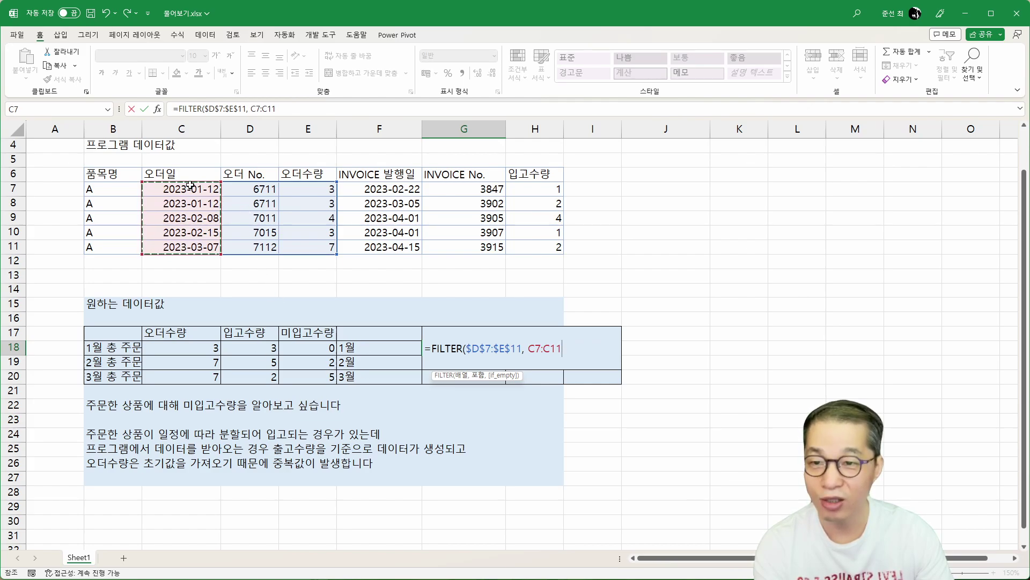
{"action": "left_click", "coordinate": [527, 349]}
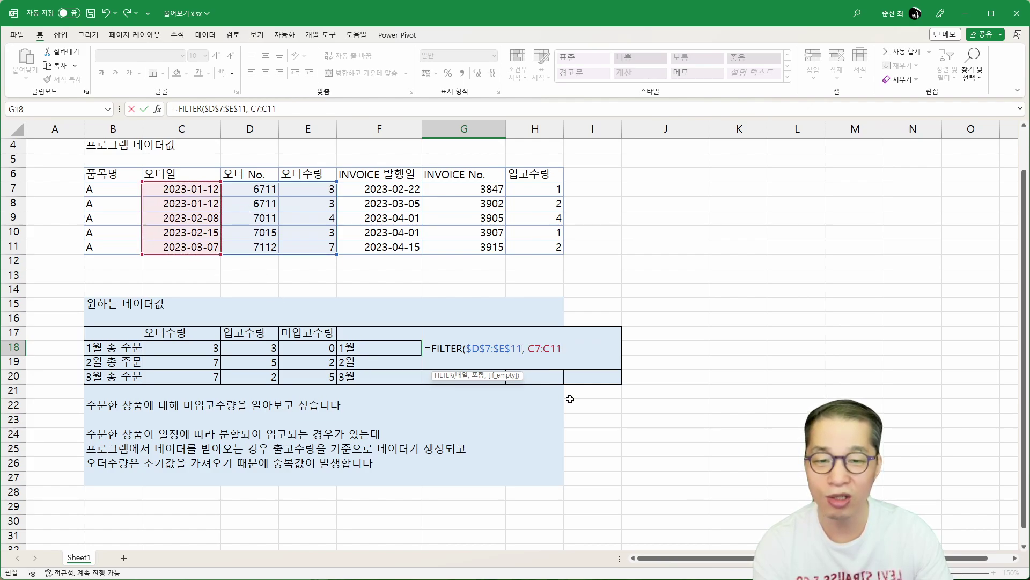
{"action": "type", "text": "TEXT"}
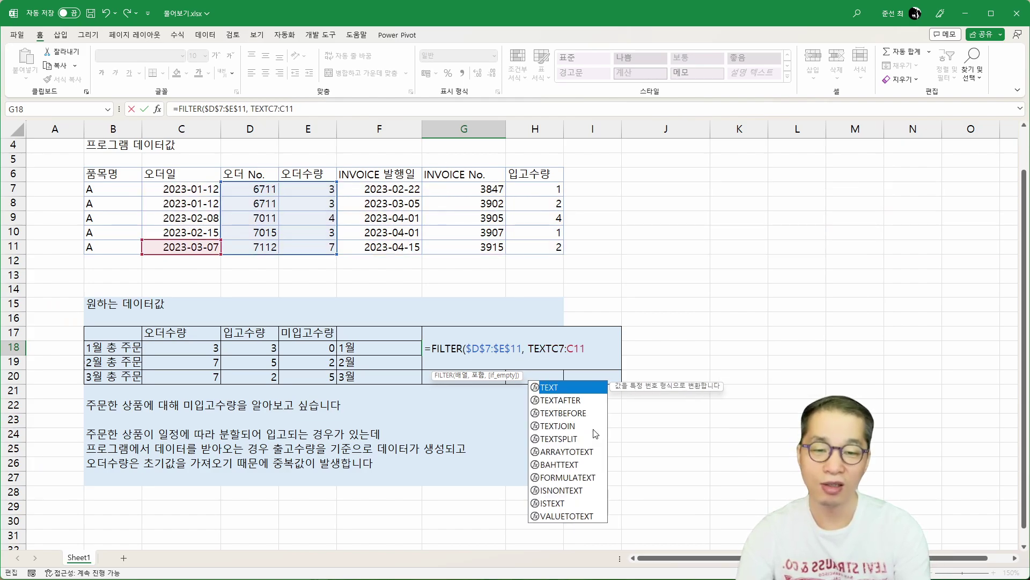
{"action": "key", "text": "Tab"}
{"action": "type", "text": ","}
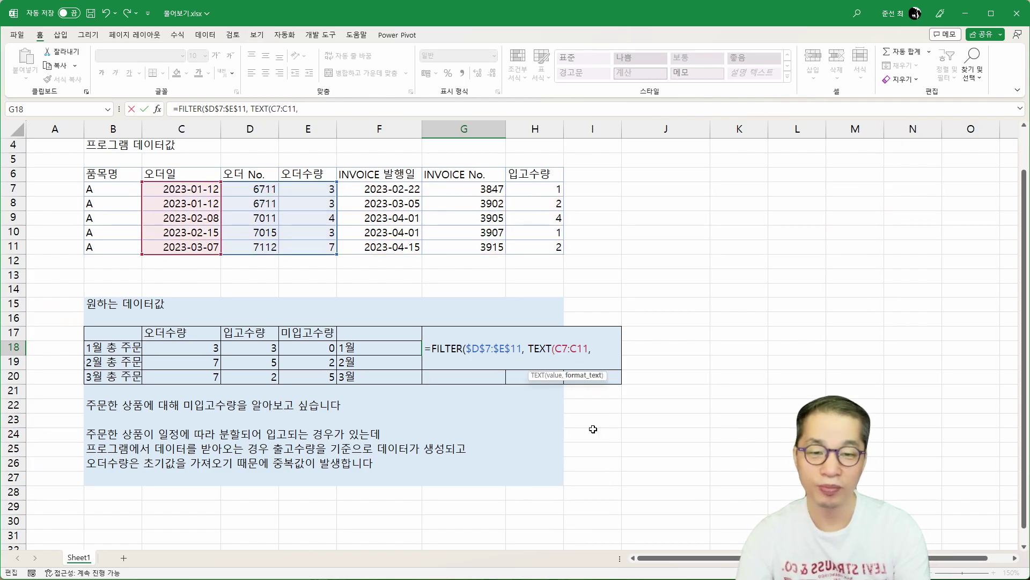
{"action": "type", "text": " \"m"}
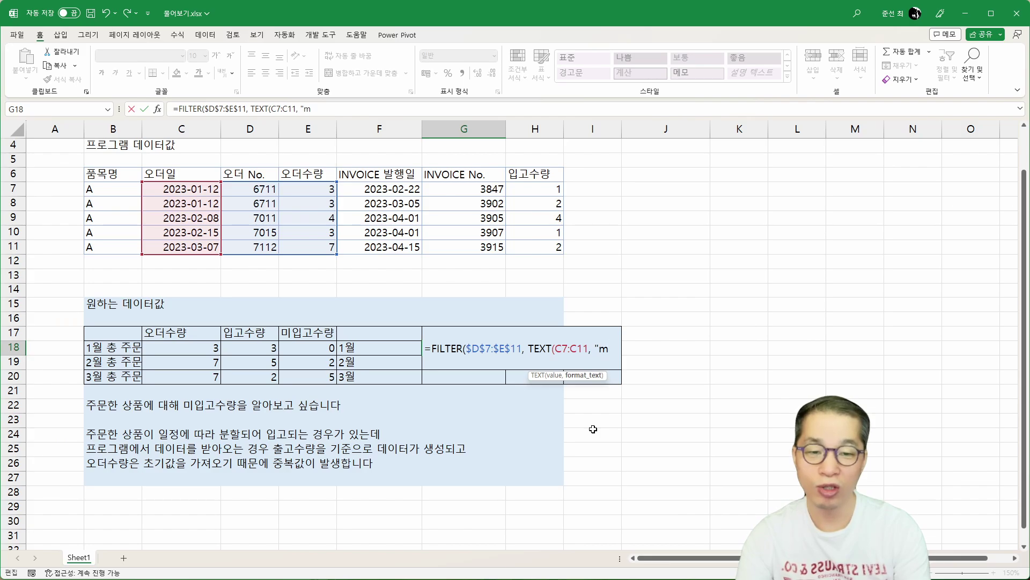
{"action": "type", "text": "ㅇ월\") ="}
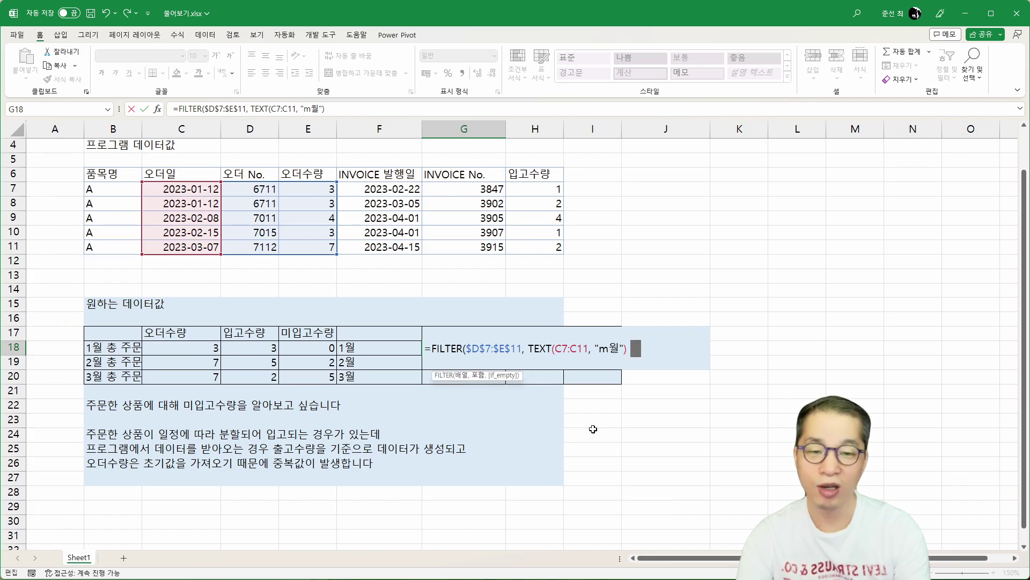
Step: Compare the converted months with the month label in F18 and complete the FILTER formula
{"action": "scroll", "coordinate": [593, 429], "scroll_direction": "right", "scroll_amount": 2}
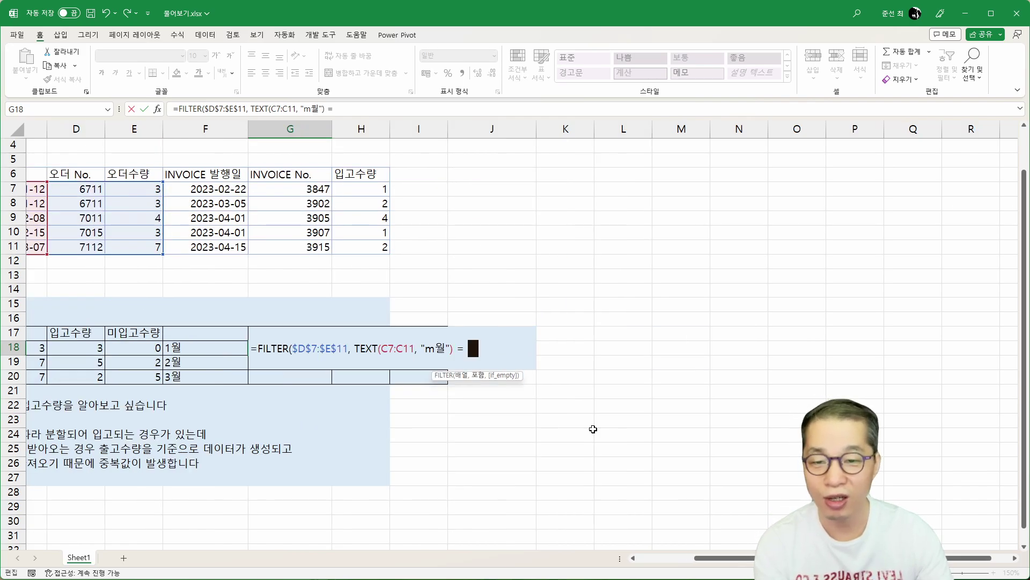
{"action": "scroll", "coordinate": [596, 426], "scroll_direction": "left", "scroll_amount": 2}
{"action": "left_click", "coordinate": [368, 348]}
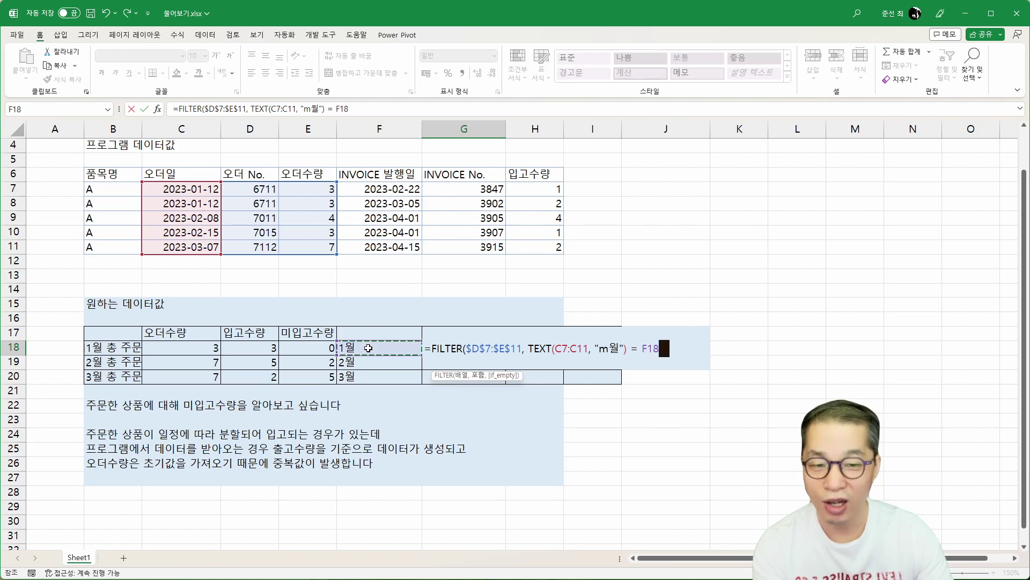
{"action": "type", "text": ")"}
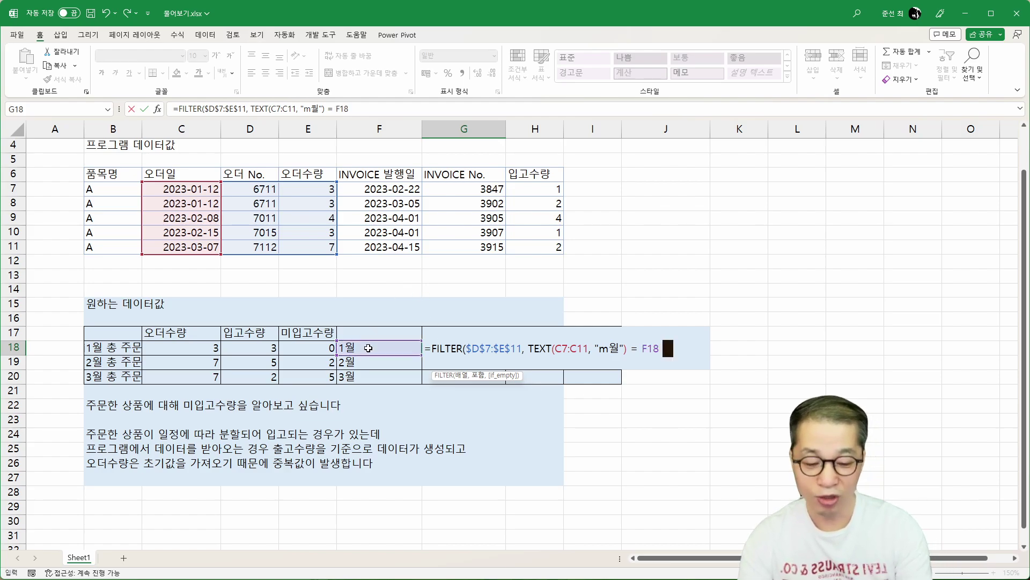
{"action": "key", "text": "BackSpace"}
{"action": "key", "text": "BackSpace"}
{"action": "type", "text": "_"}
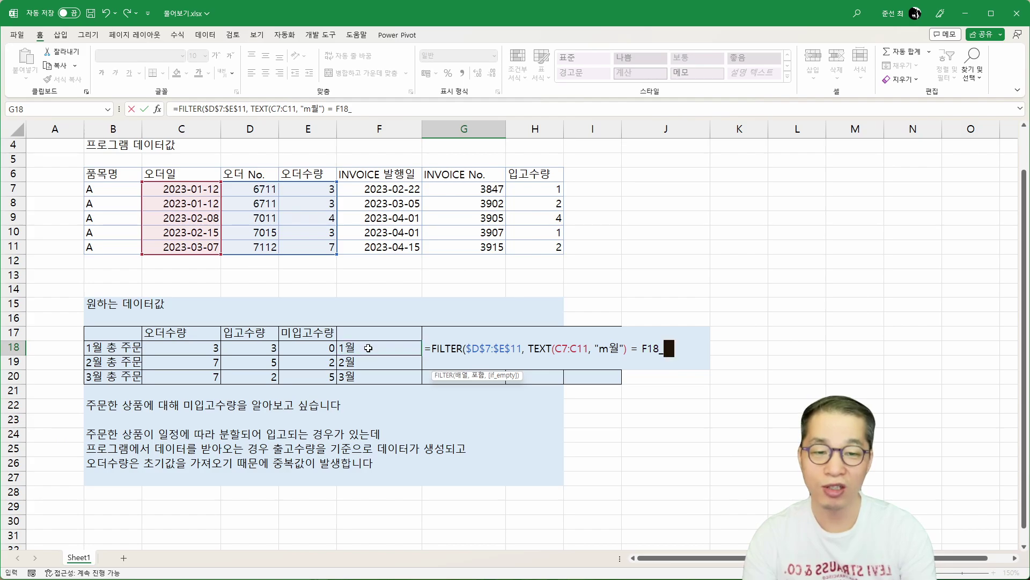
{"action": "key", "text": "BackSpace"}
{"action": "type", "text": ")"}
{"action": "key", "text": "Return"}
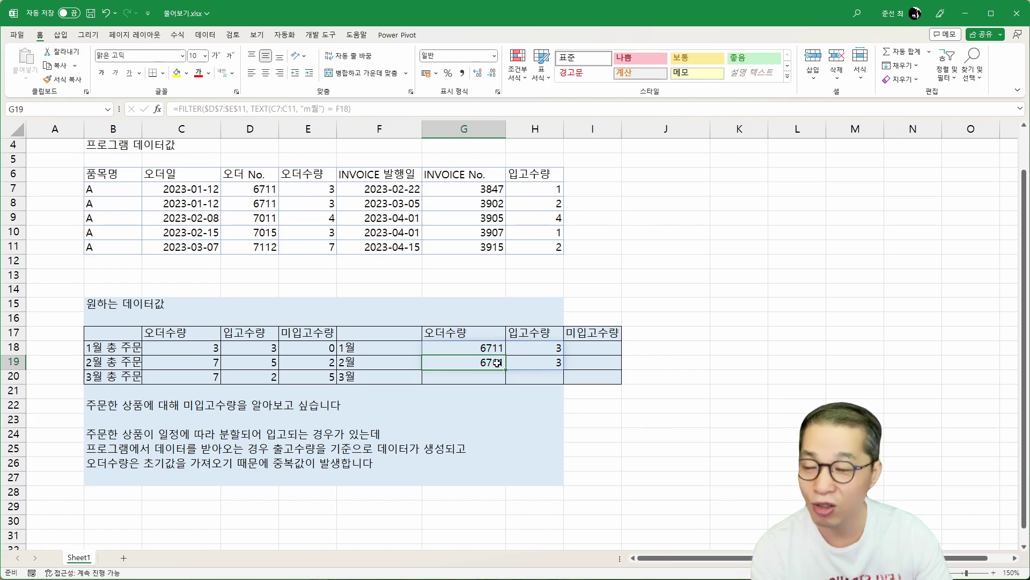
Step: Wrap the FILTER formula in G18 with UNIQUE so that duplicated order rows are returned only once
{"action": "double_click", "coordinate": [440, 350]}
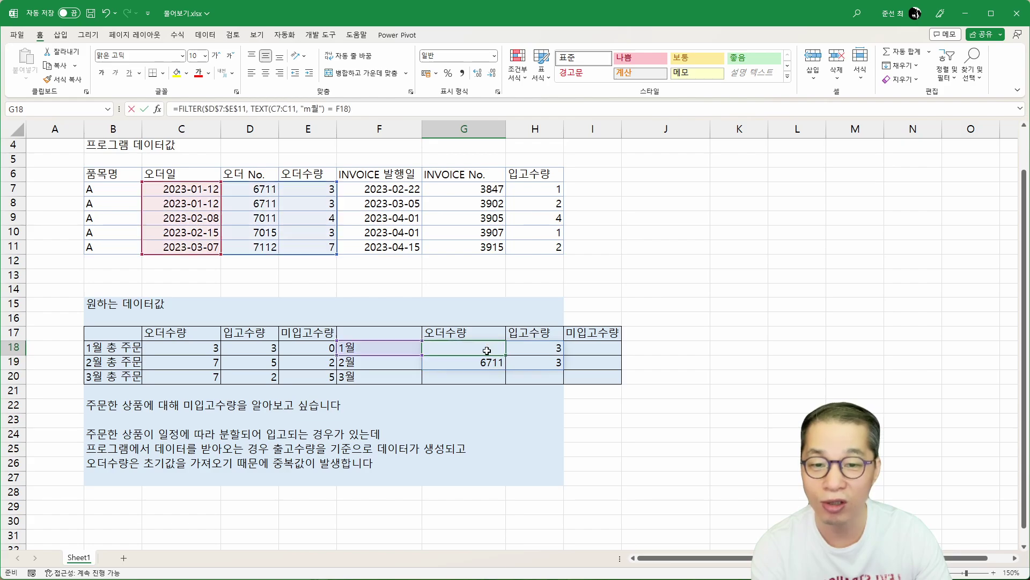
{"action": "left_click", "coordinate": [433, 350]}
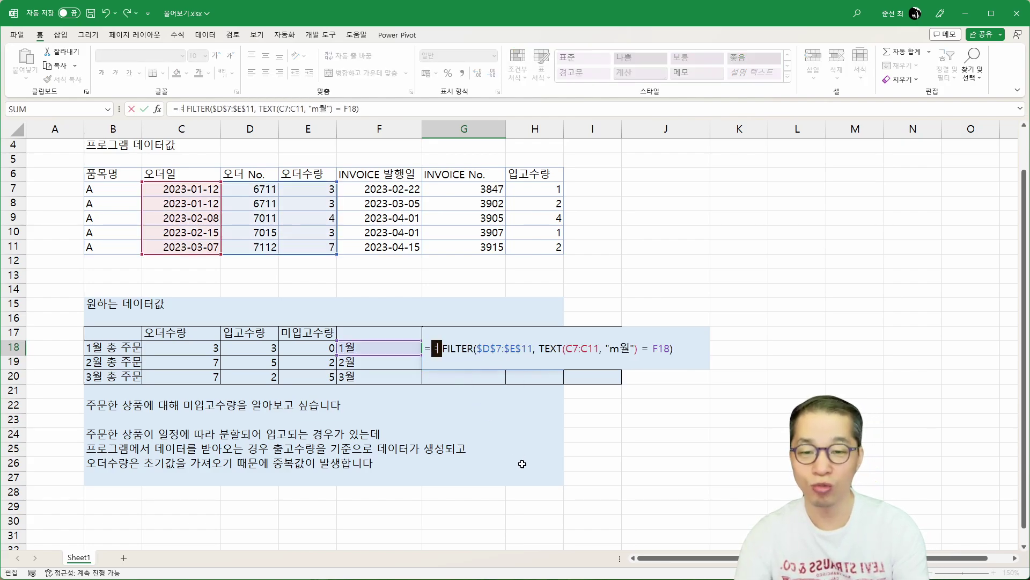
{"action": "type", "text": "UNIQUE("}
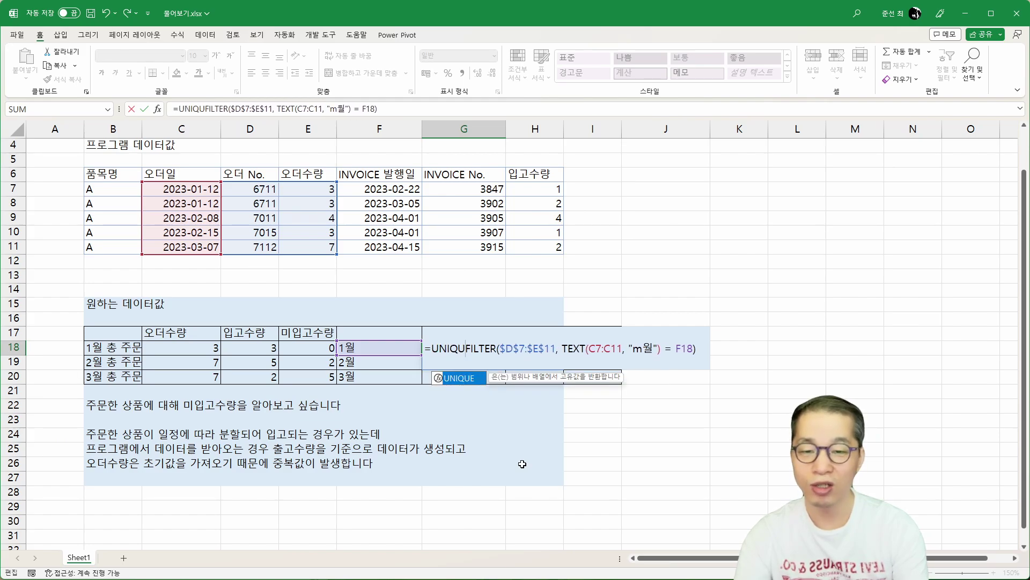
{"action": "type", "text": ")"}
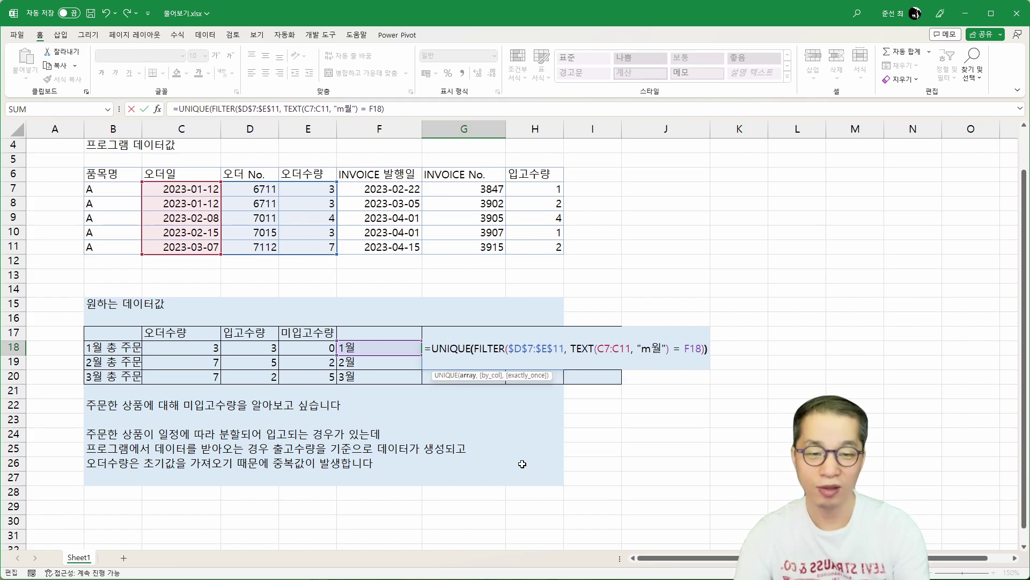
{"action": "key", "text": "ctrl+Return"}
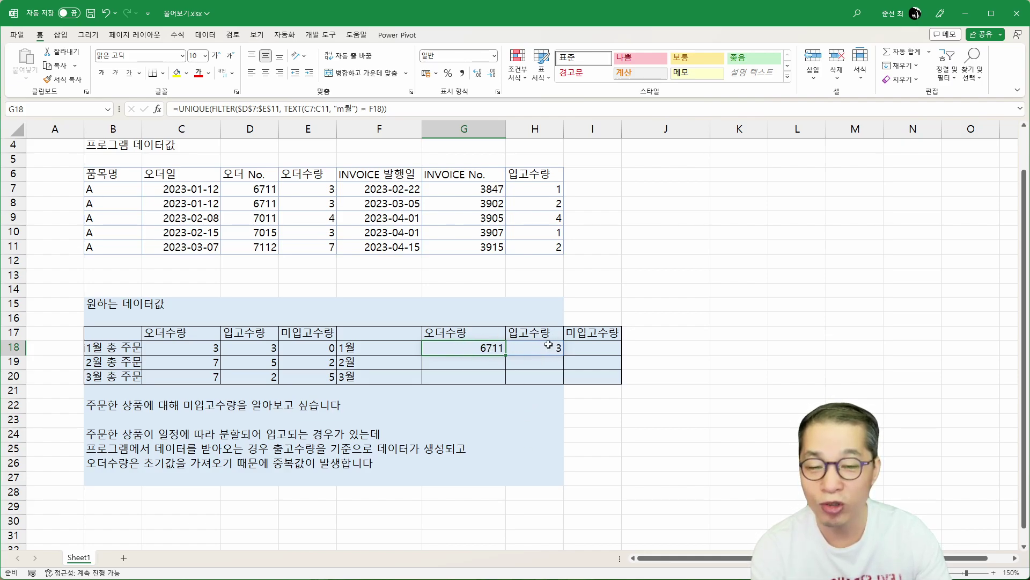
Step: Wrap the UNIQUE formula in G18 with CHOOSECOLS, returning column 2 with the order quantity
{"action": "double_click", "coordinate": [481, 349]}
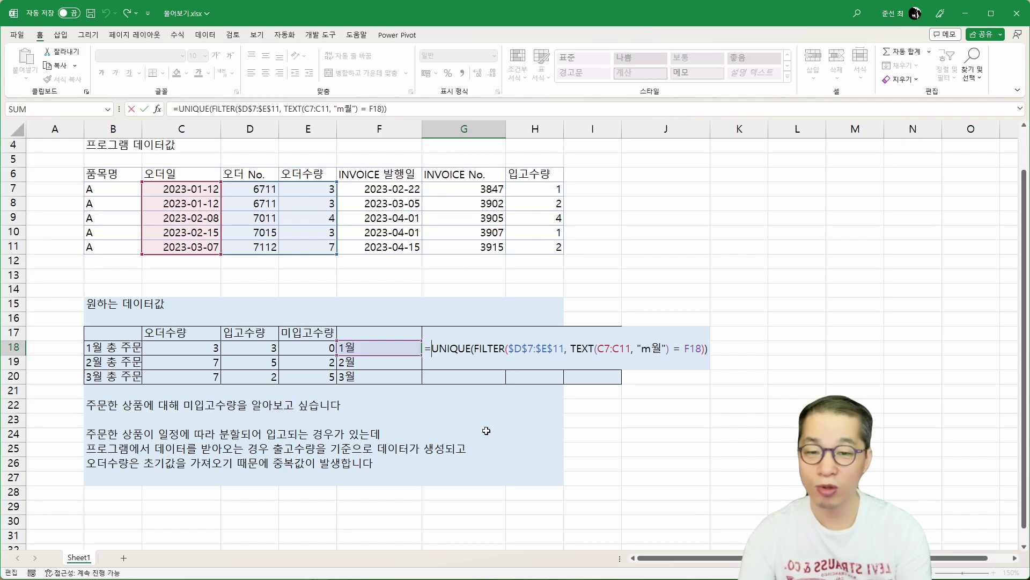
{"action": "type", "text": "CHOOSE"}
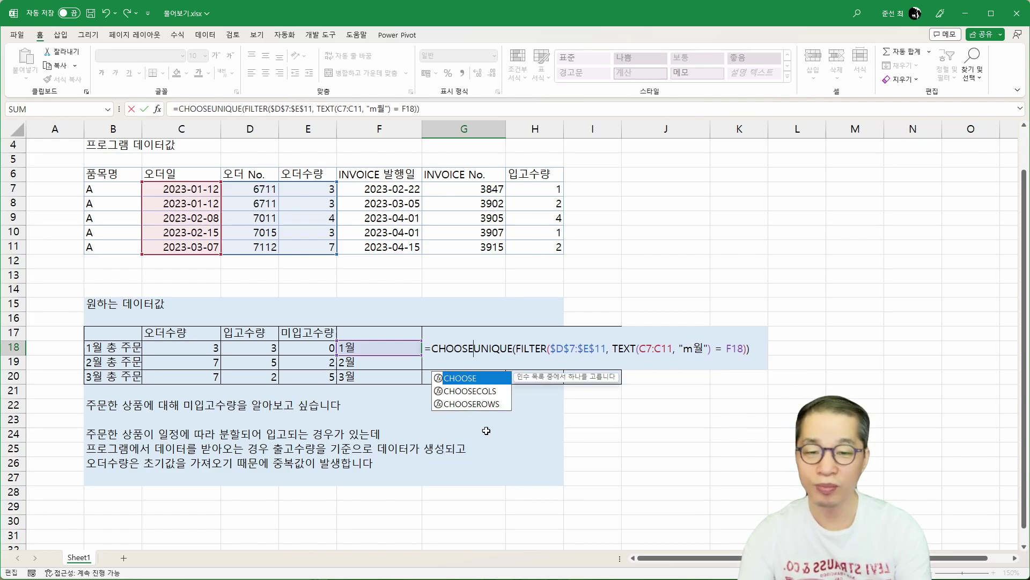
{"action": "type", "text": "COLS("}
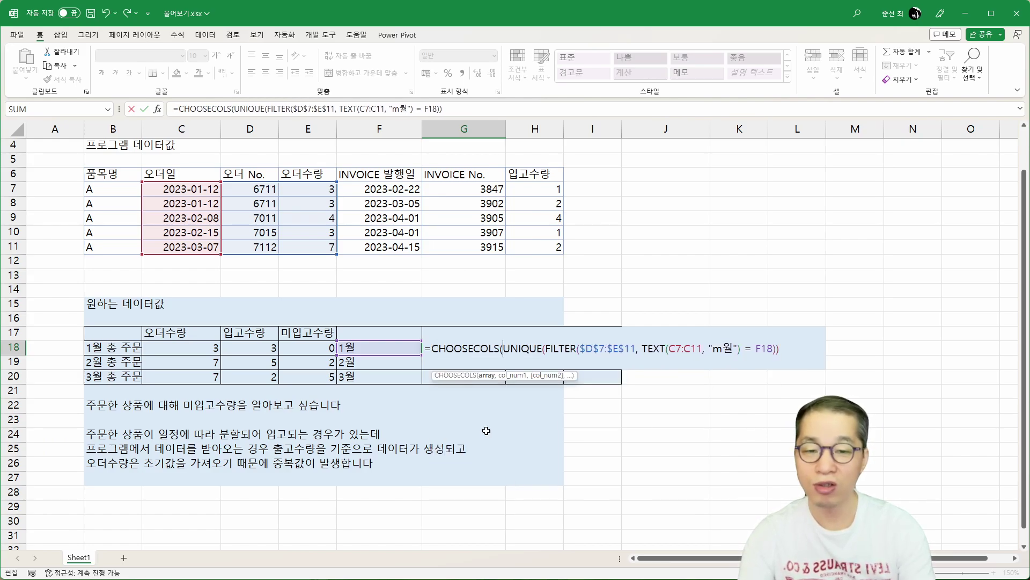
{"action": "type", "text": ", 2"}
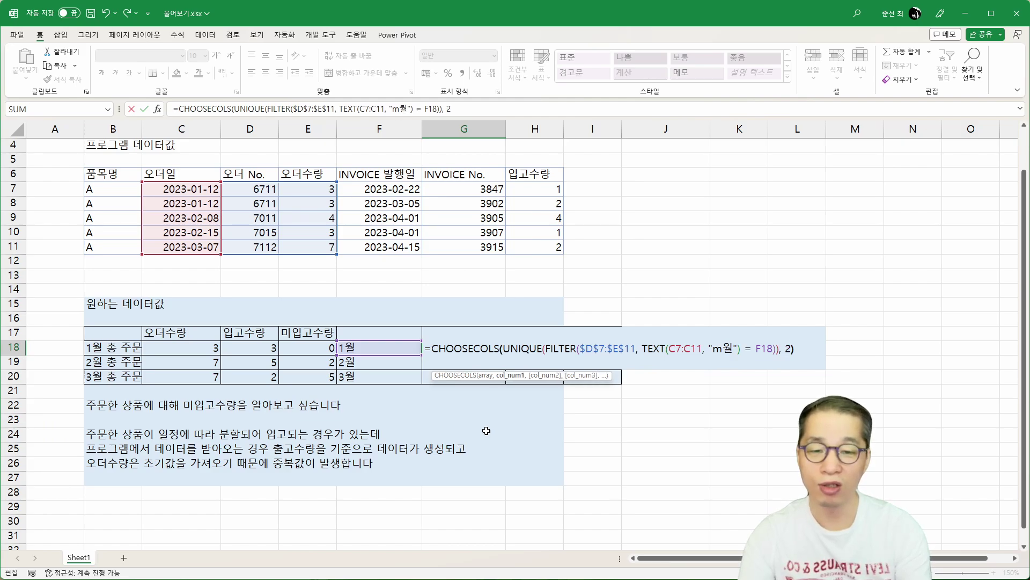
{"action": "type", "text": ")"}
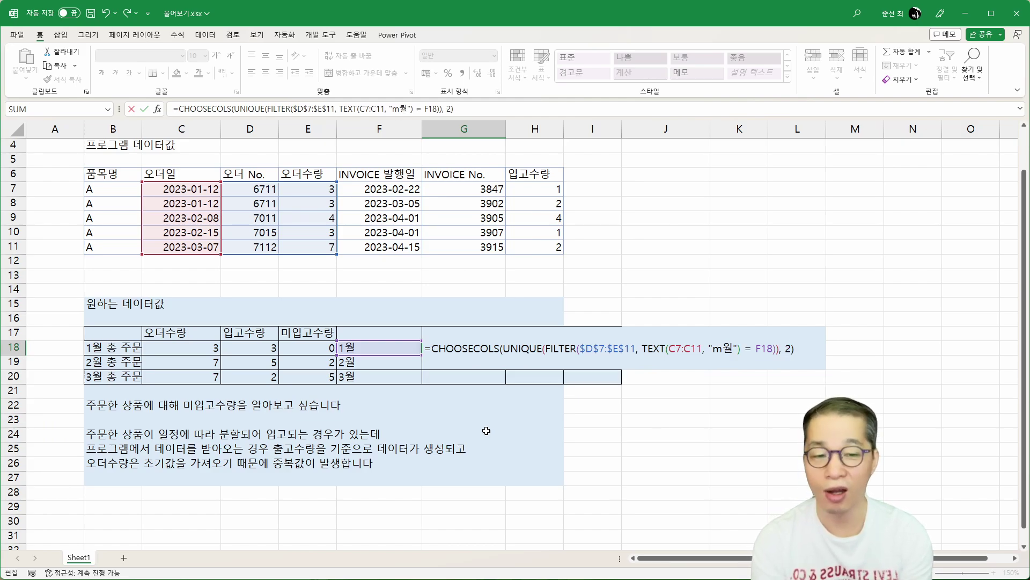
{"action": "key", "text": "ctrl+Return"}
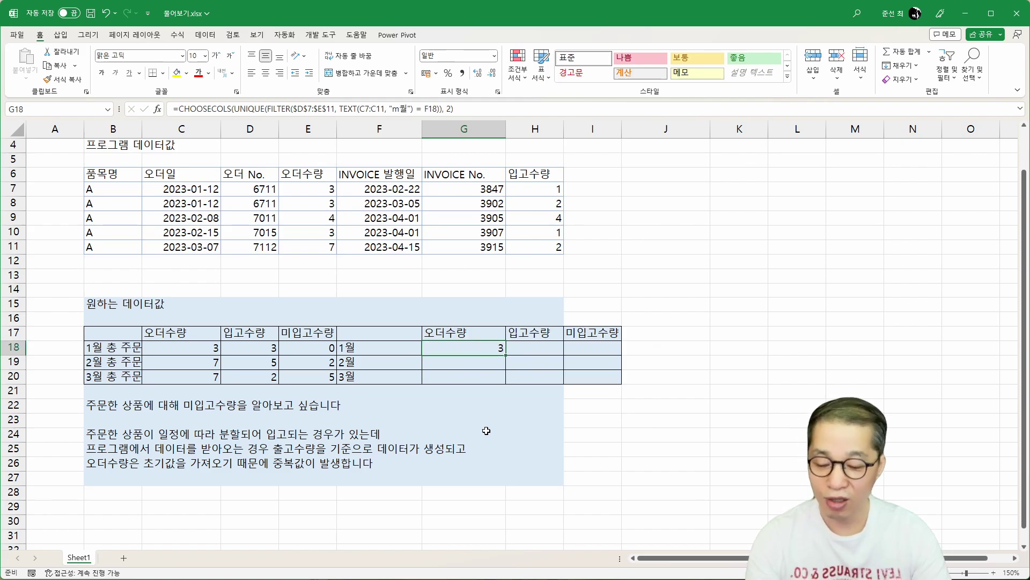
Step: Replace the CHOOSECOLS function in the G18 formula with INDEX
{"action": "key", "text": "F2"}
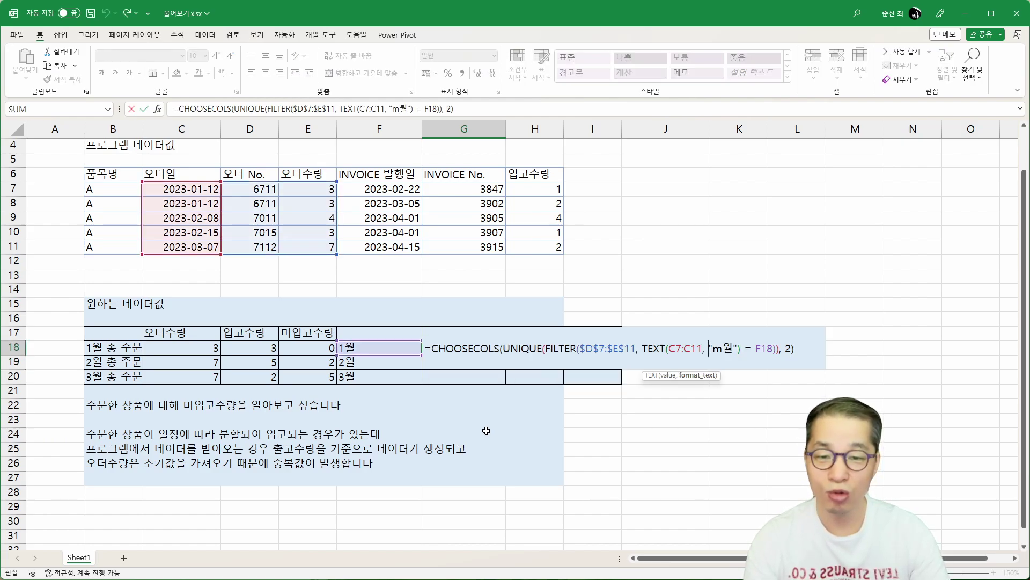
{"action": "key", "text": "Right"}
{"action": "key", "text": "Right"}
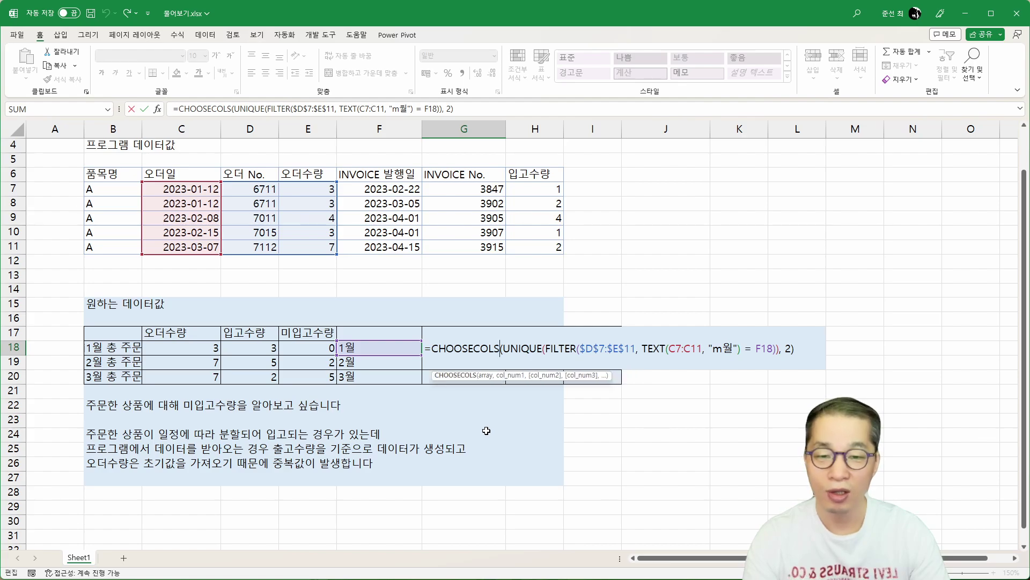
{"action": "key", "text": "shift+Left"}
{"action": "key", "text": "shift+Left"}
{"action": "key", "text": "shift+Left"}
{"action": "key", "text": "shift+Left"}
{"action": "key", "text": "shift+Left"}
{"action": "key", "text": "shift+Left"}
{"action": "key", "text": "shift+Left"}
{"action": "key", "text": "shift+Left"}
{"action": "key", "text": "shift+Left"}
{"action": "key", "text": "shift+Left"}
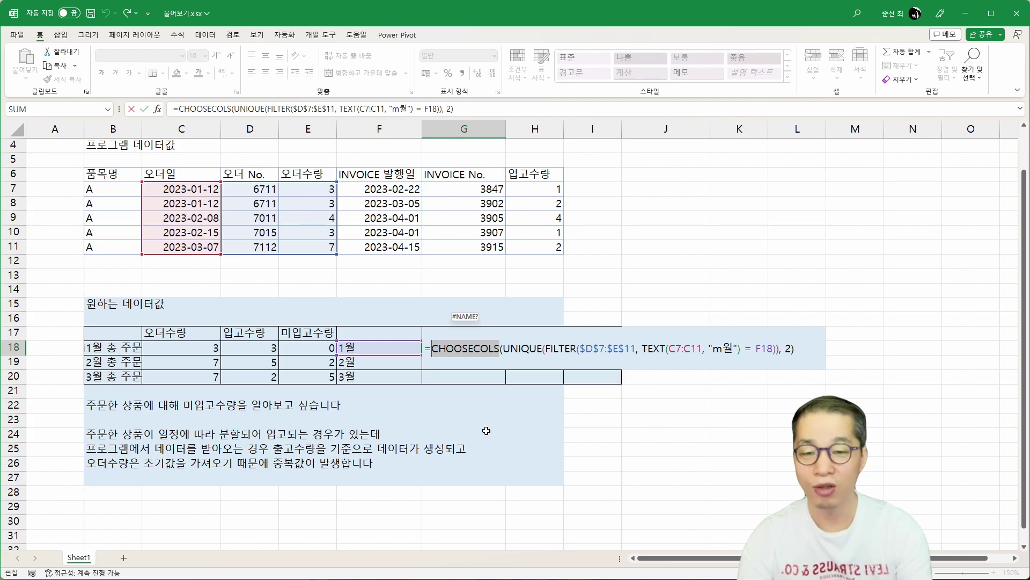
{"action": "type", "text": "INDEX"}
{"action": "key", "text": "Right"}
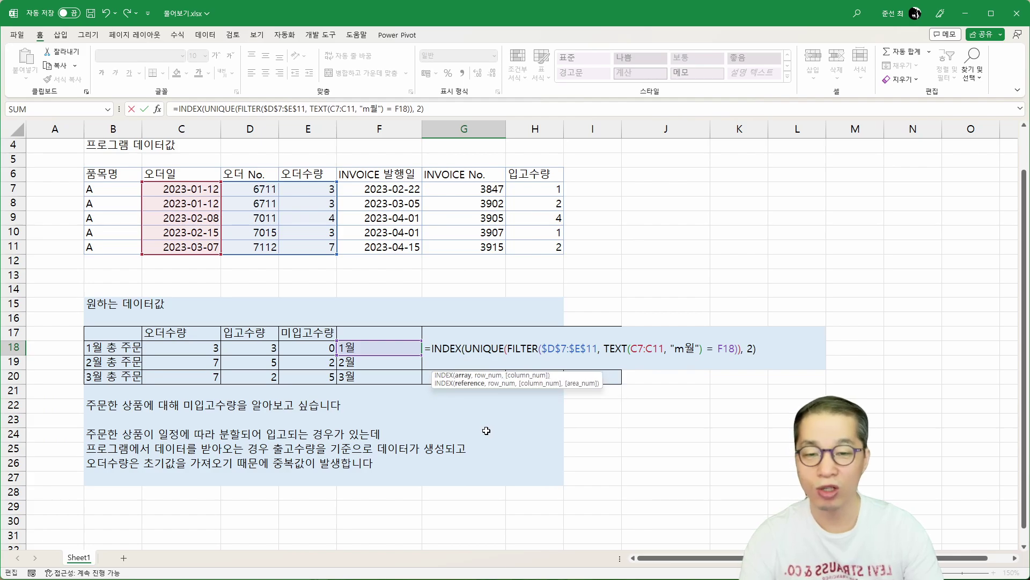
Step: Leave the INDEX row number in G18 empty by adding an extra comma, so that 2 serves as the column number
{"action": "key", "text": "Right"}
{"action": "key", "text": "Right"}
{"action": "key", "text": "Right"}
{"action": "key", "text": "Right"}
{"action": "key", "text": "Right"}
{"action": "key", "text": "Right"}
{"action": "key", "text": "Right"}
{"action": "key", "text": "Right"}
{"action": "key", "text": "Right"}
{"action": "key", "text": "Right"}
{"action": "key", "text": "Right"}
{"action": "key", "text": "Right"}
{"action": "key", "text": "Right"}
{"action": "key", "text": "Right"}
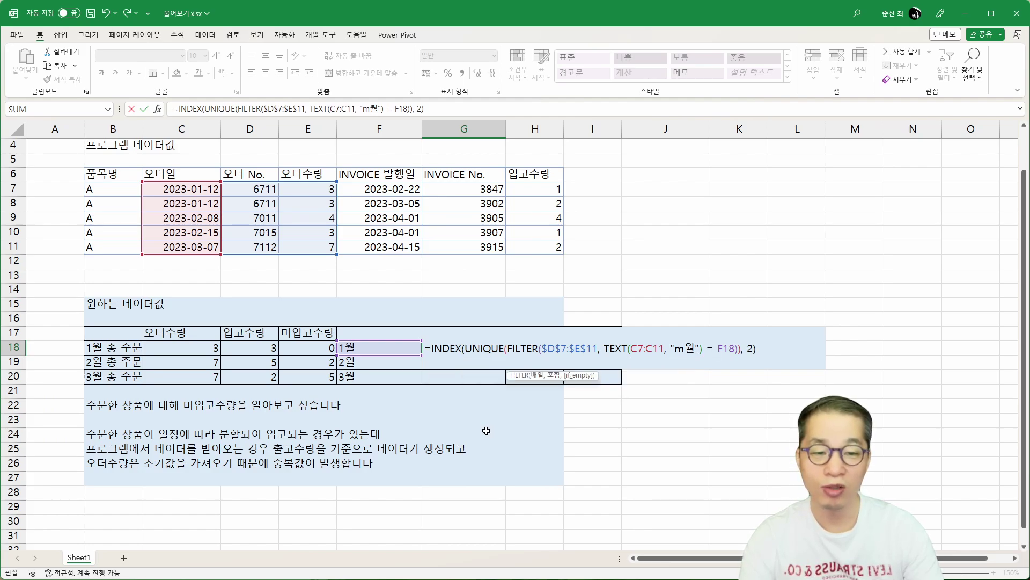
{"action": "key", "text": "Left"}
{"action": "key", "text": "Left"}
{"action": "key", "text": "Left"}
{"action": "key", "text": "Left"}
{"action": "key", "text": "Left"}
{"action": "key", "text": "Left"}
{"action": "key", "text": "Left"}
{"action": "key", "text": "Left"}
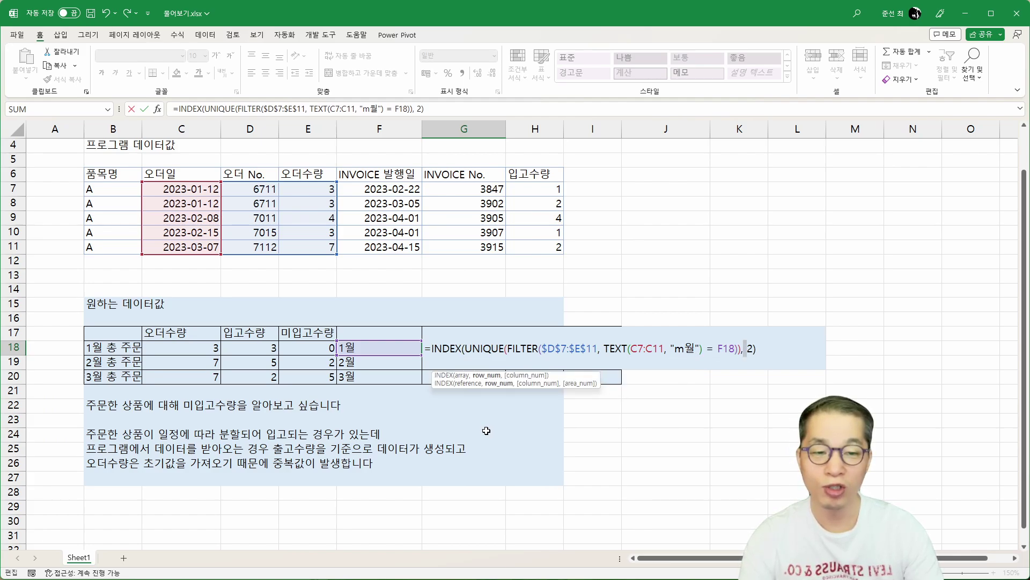
{"action": "key", "text": "Right"}
{"action": "key", "text": "shift+Right"}
{"action": "key", "text": "Left"}
{"action": "key", "text": "Left"}
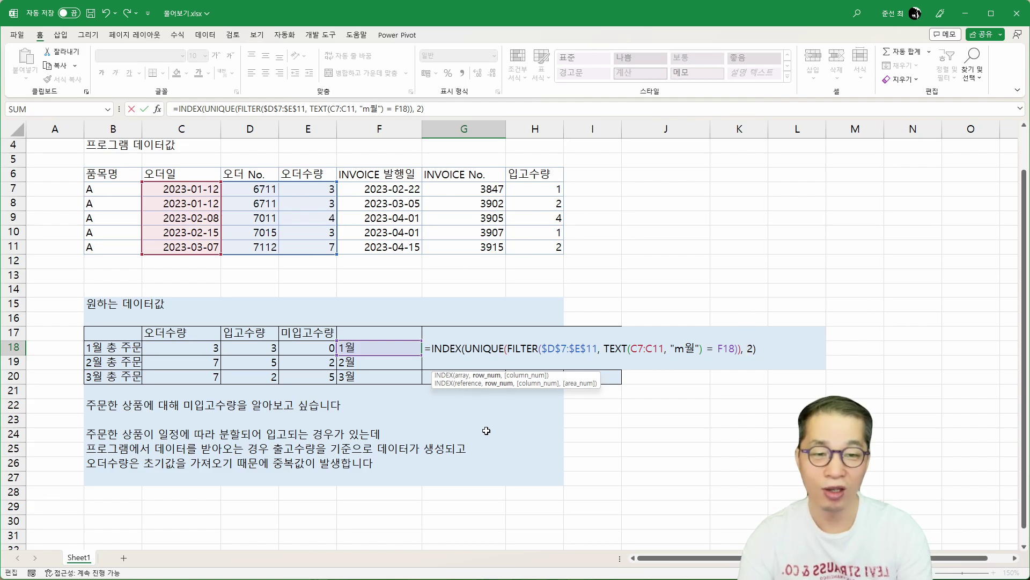
{"action": "type", "text": ","}
{"action": "key", "text": "Right"}
{"action": "key", "text": "Right"}
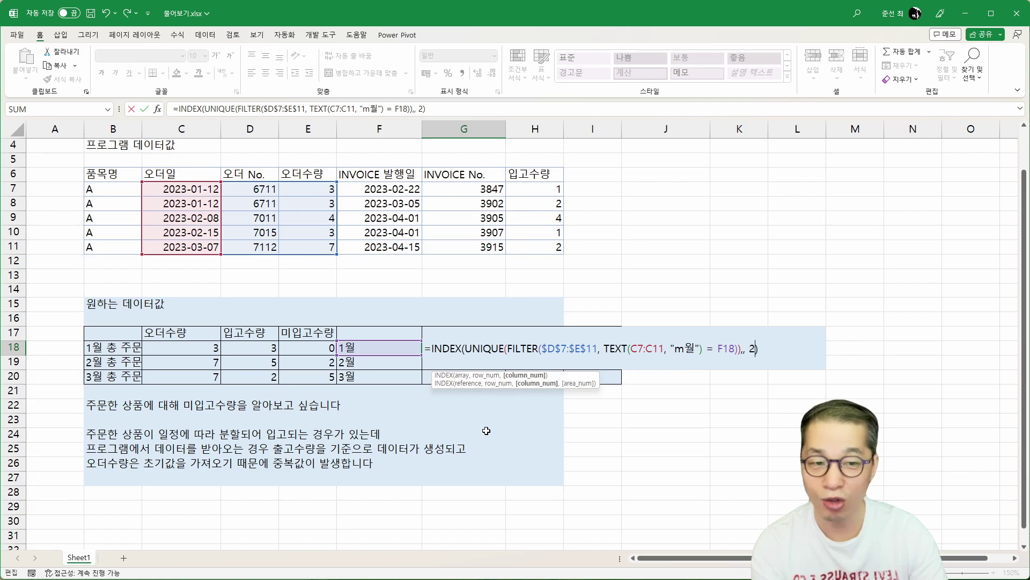
{"action": "key", "text": "Return"}
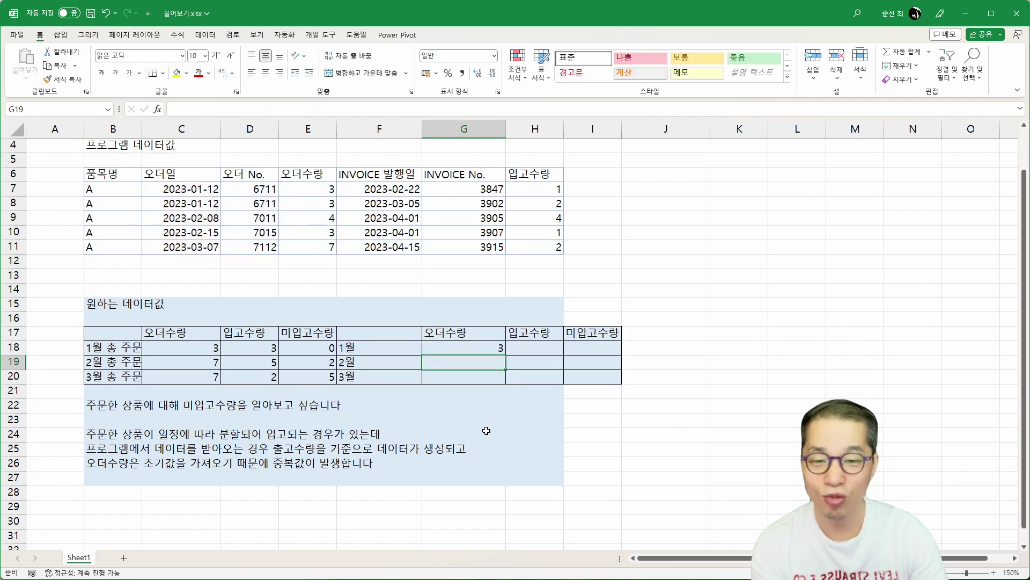
{"action": "key", "text": "Up"}
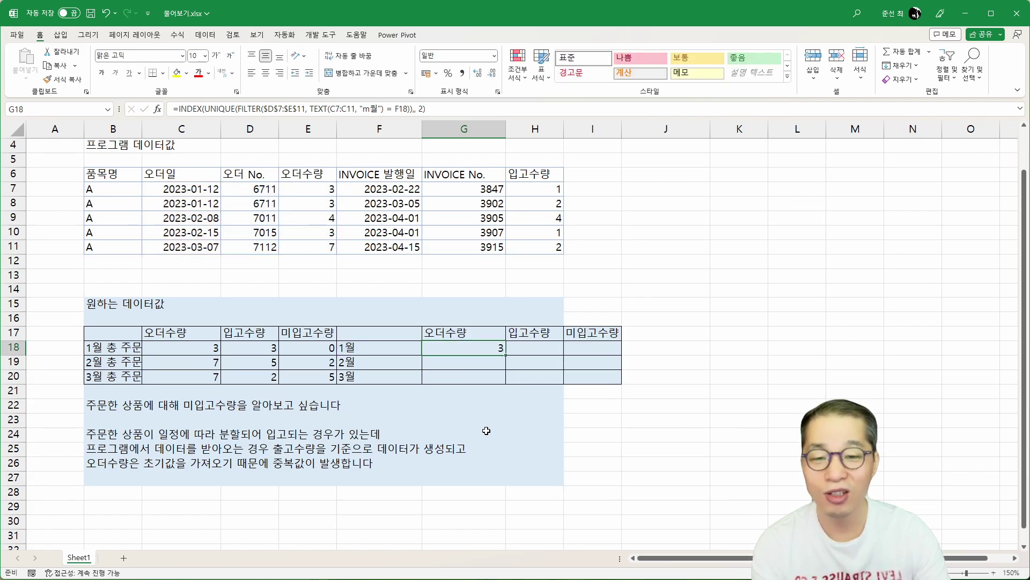
Step: Wrap the INDEX formula in G18 with SUM to total the month's order quantities
{"action": "double_click", "coordinate": [490, 350]}
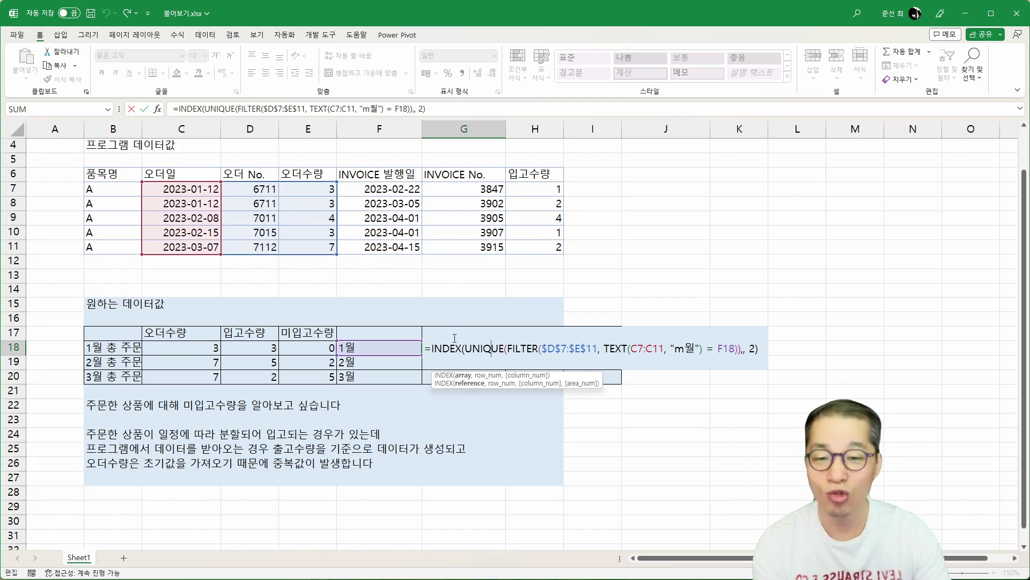
{"action": "left_click", "coordinate": [433, 347]}
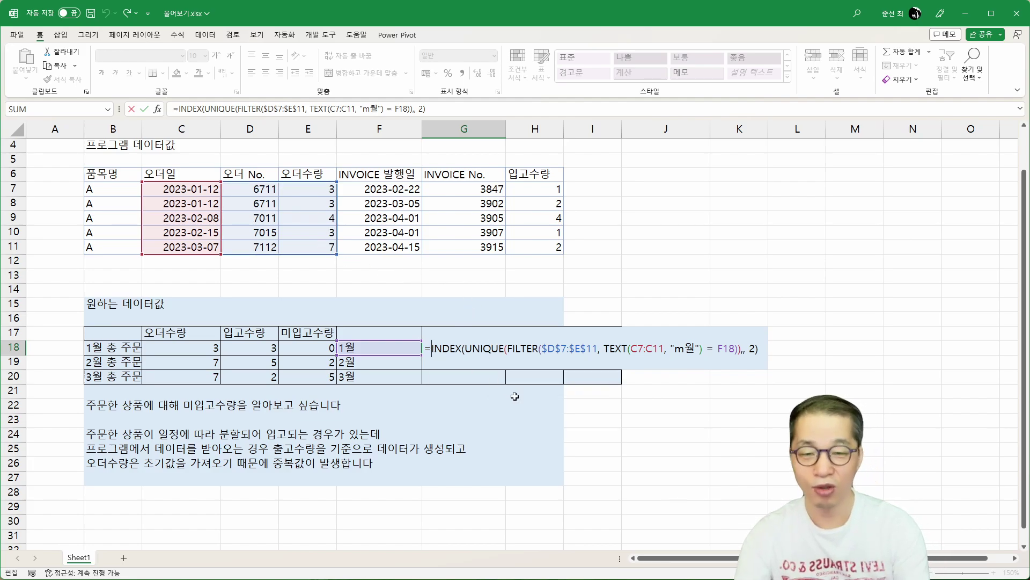
{"action": "type", "text": "SUM("}
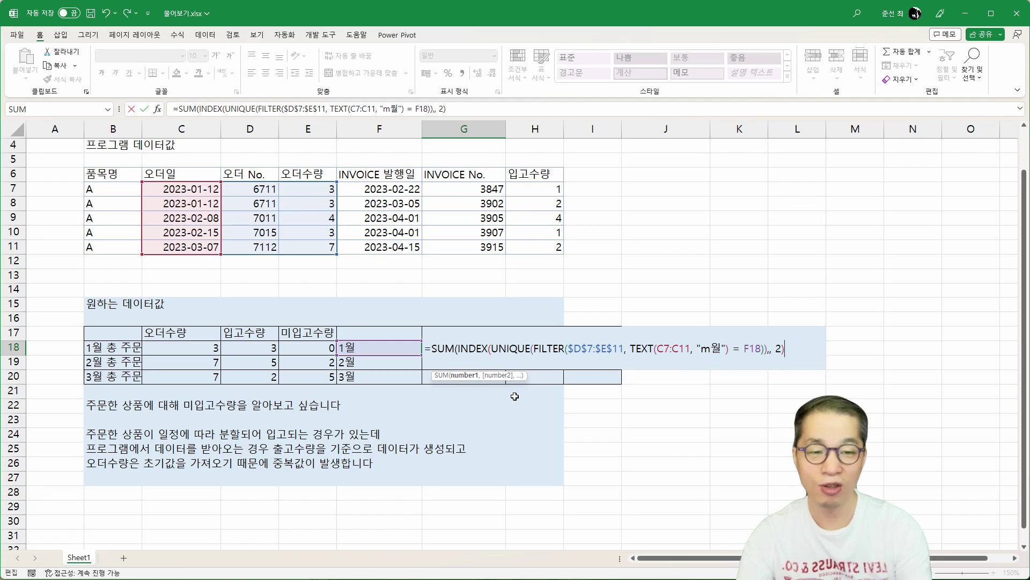
{"action": "key", "text": "End"}
{"action": "type", "text": ")"}
{"action": "key", "text": "ctrl+Return"}
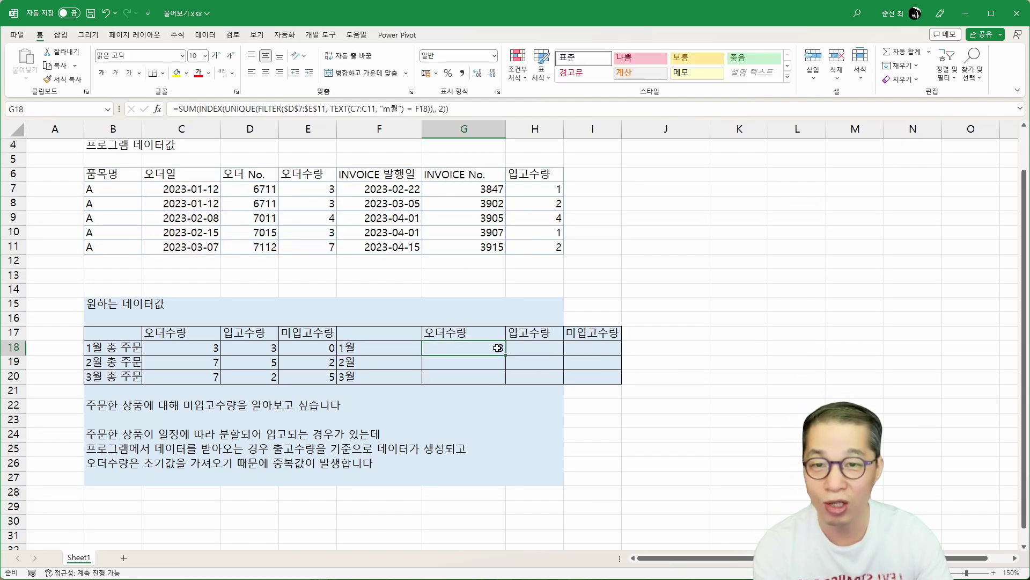
Step: Make the date range in the G18 formula absolute as $C$7:$C$11 and fill the formula down to G20
{"action": "double_click", "coordinate": [491, 348]}
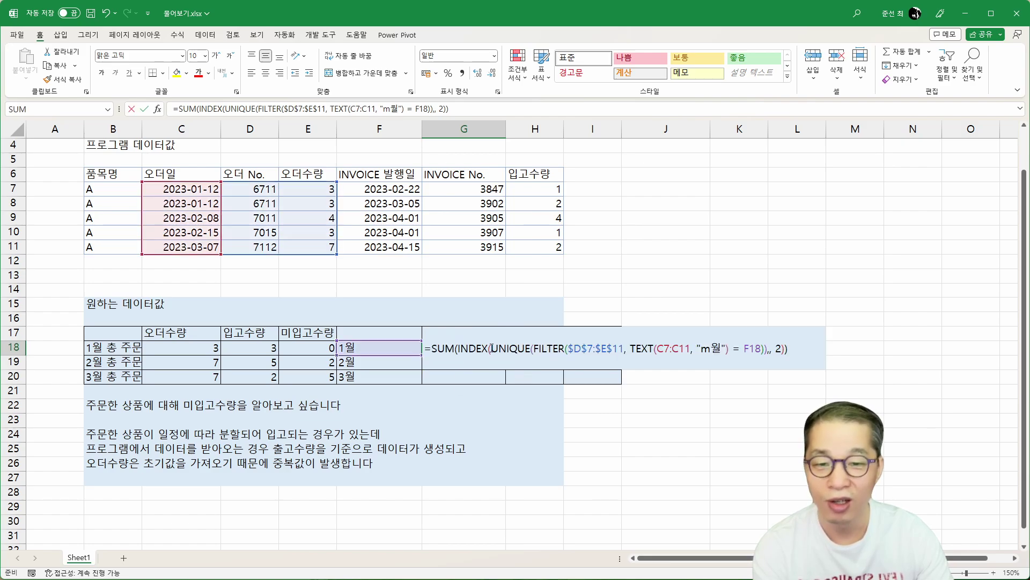
{"action": "left_click", "coordinate": [573, 349]}
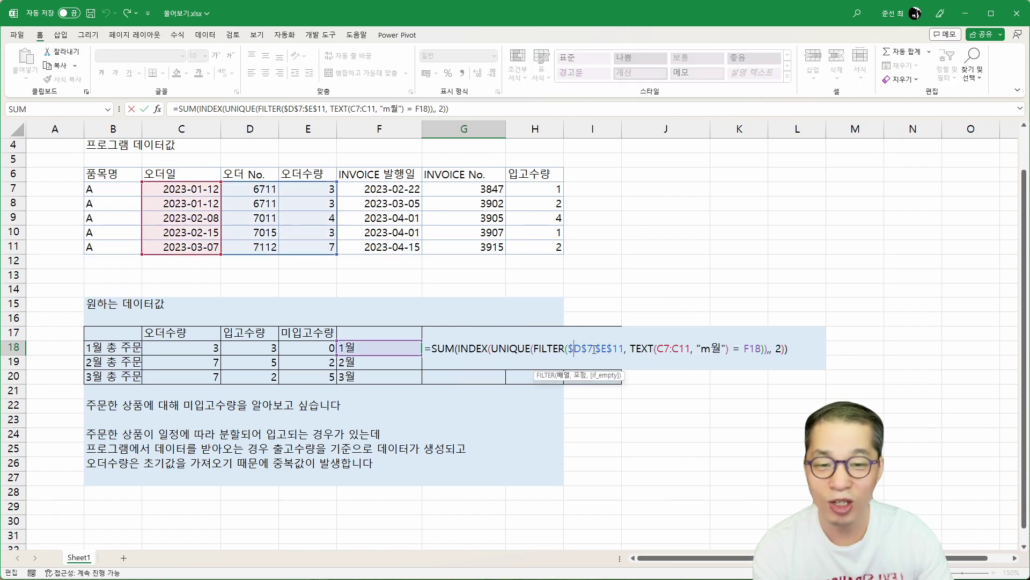
{"action": "left_click", "coordinate": [671, 349]}
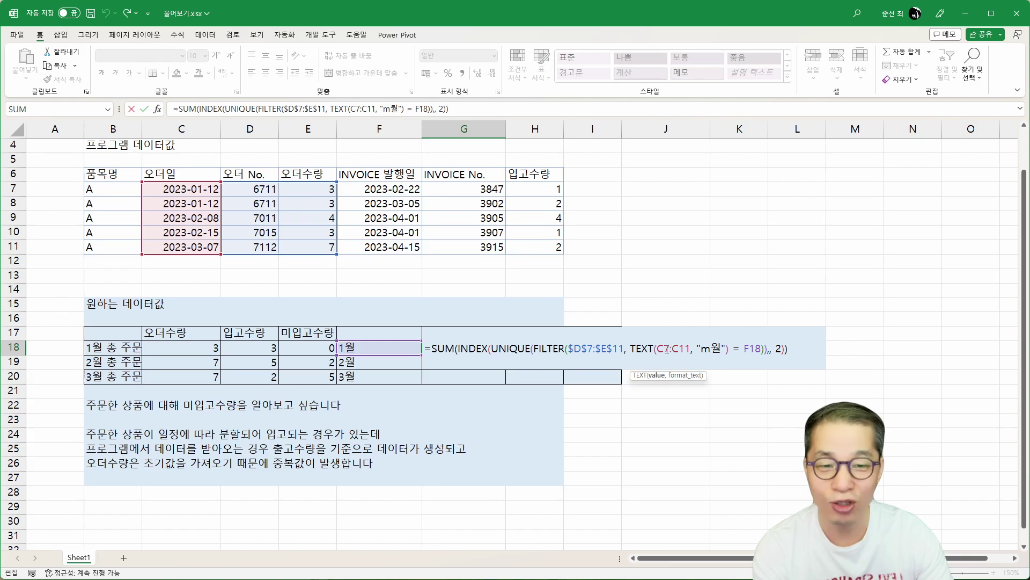
{"action": "key", "text": "F4"}
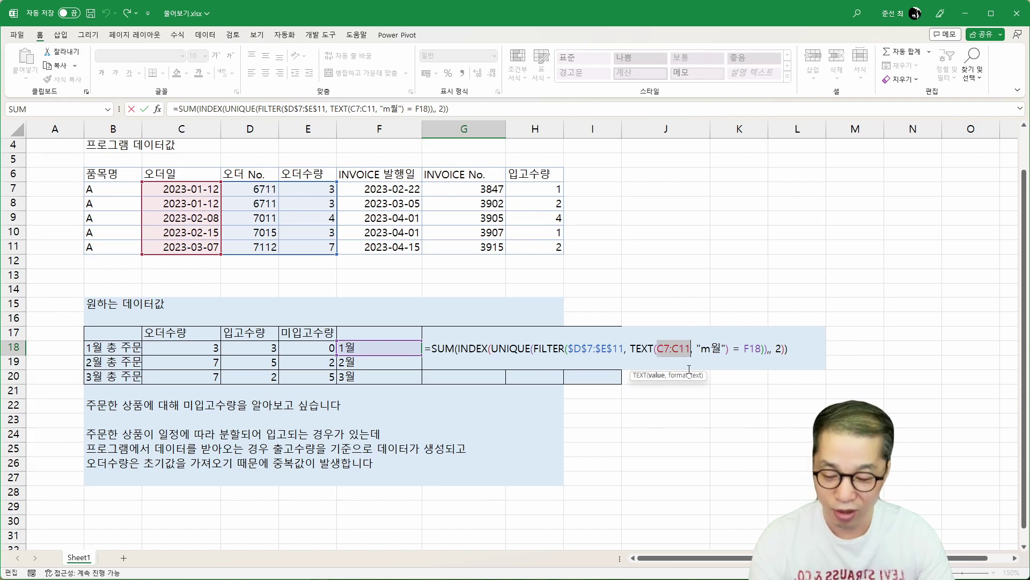
{"action": "key", "text": "Return"}
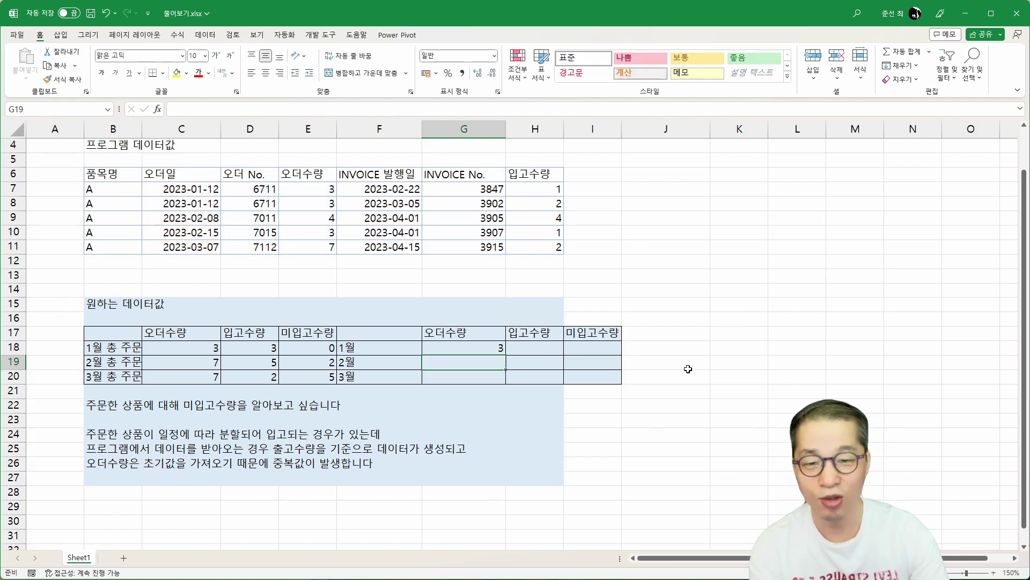
{"action": "left_click", "coordinate": [495, 352]}
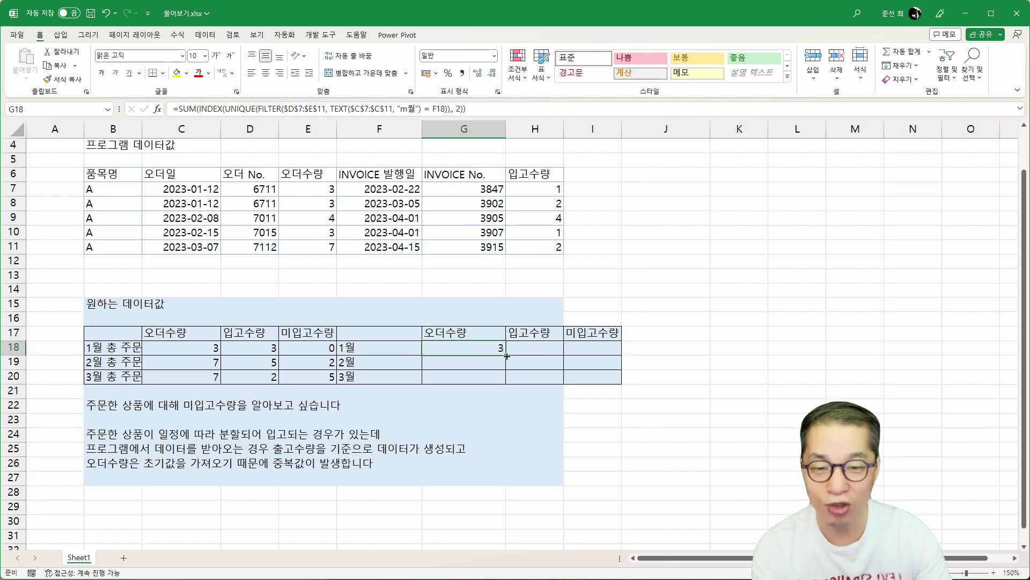
{"action": "left_click_drag", "start_coordinate": [507, 356], "coordinate": [506, 383]}
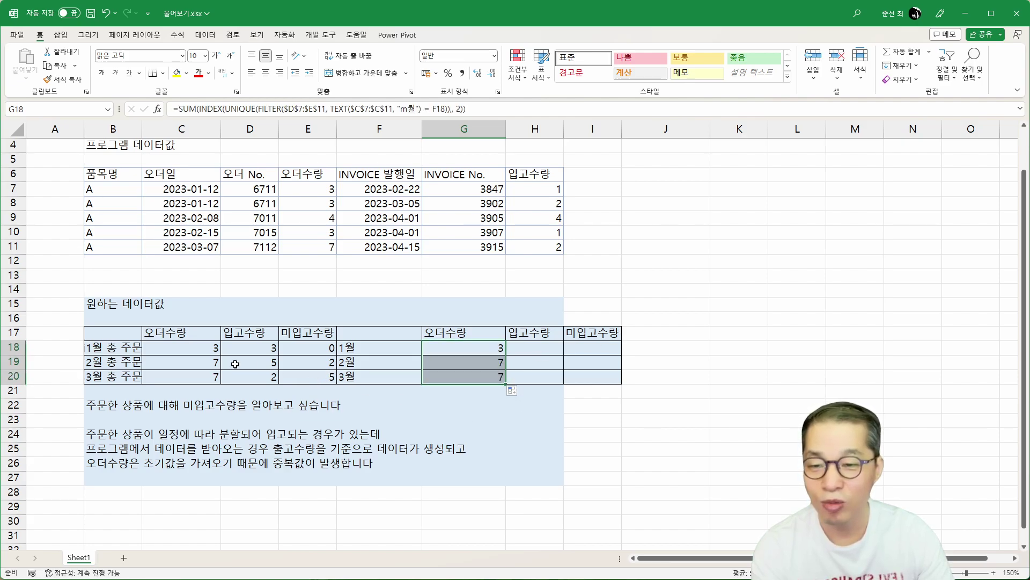
Step: Start a FILTER formula in H18 with the received quantities $H$7:$H$11 as its array
{"action": "left_click", "coordinate": [534, 348]}
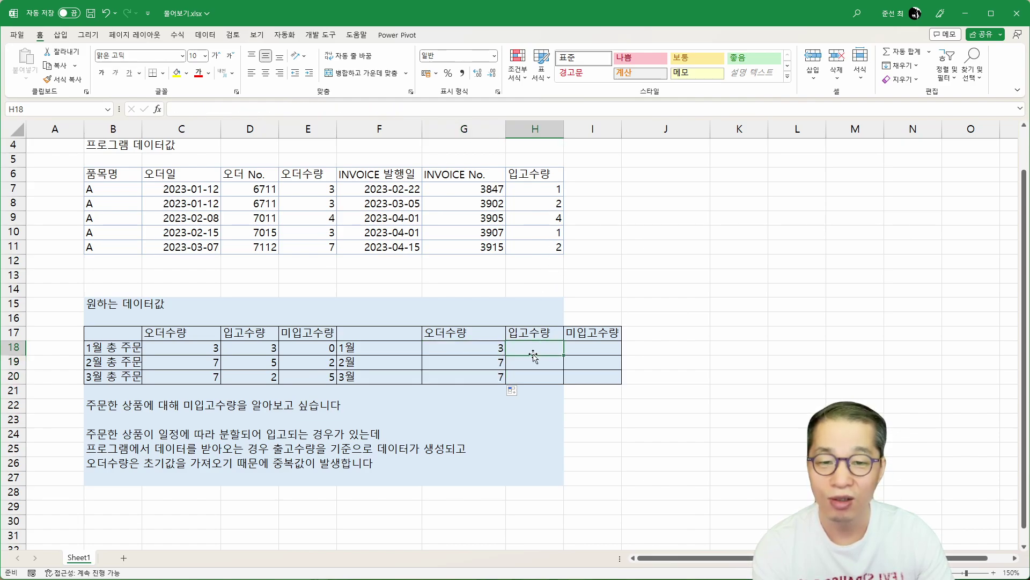
{"action": "type", "text": "="}
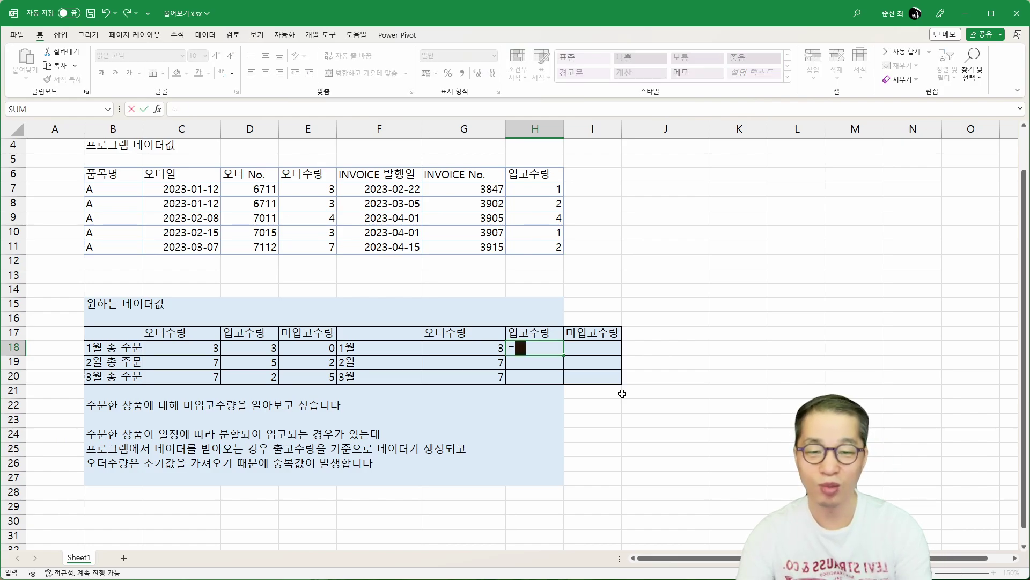
{"action": "type", "text": "FILTER"}
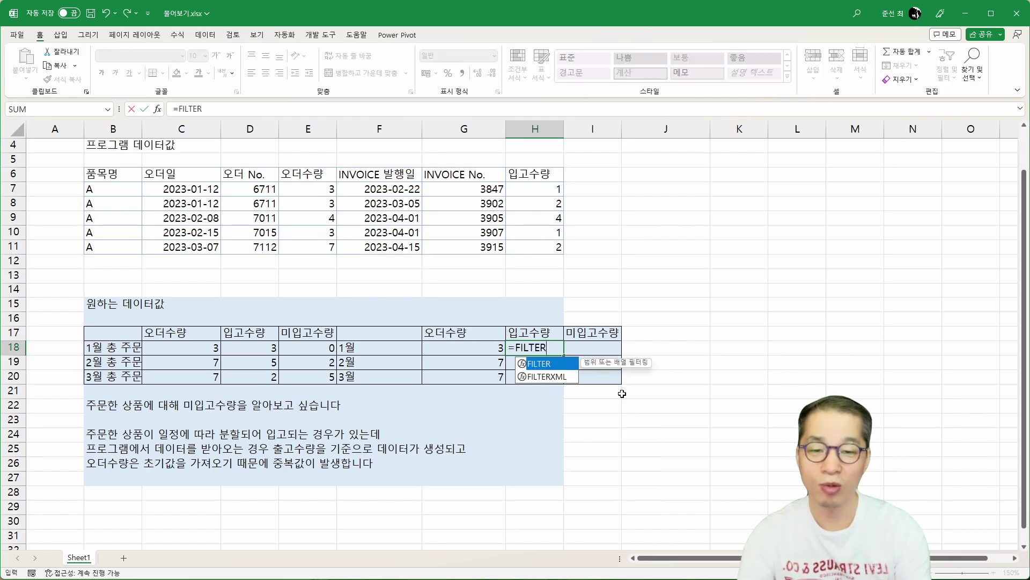
{"action": "type", "text": "("}
{"action": "left_click_drag", "start_coordinate": [548, 188], "coordinate": [550, 247]}
{"action": "key", "text": "F4"}
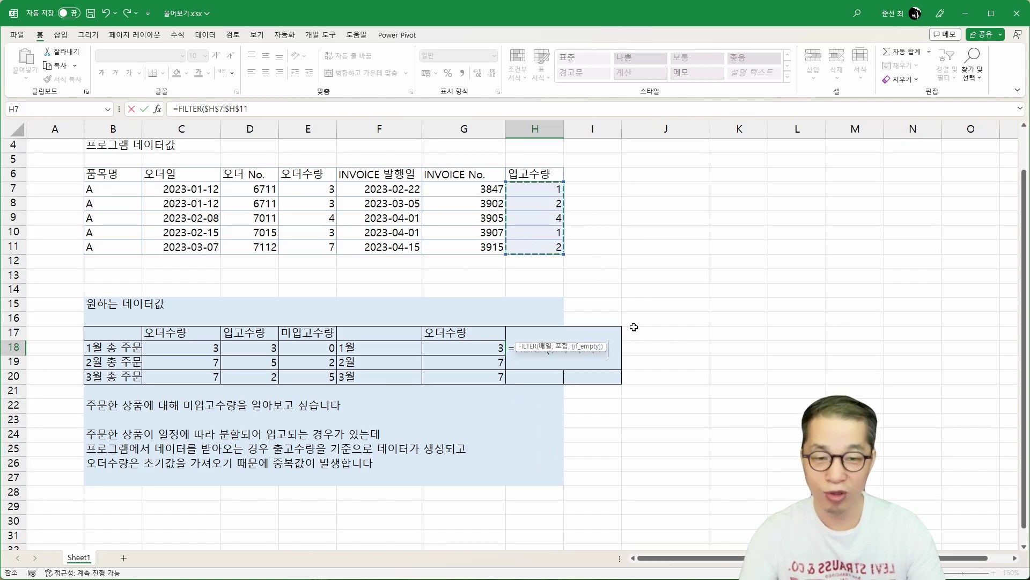
{"action": "type", "text": ","}
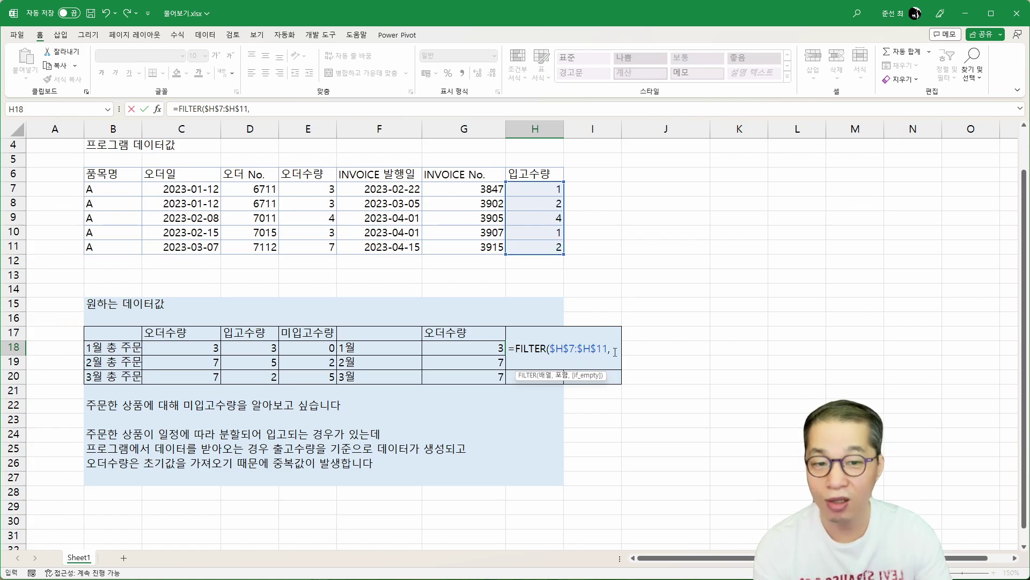
Step: Add the absolute order dates $C$7:$C$11 as the filter condition, converted with TEXT and the format "m월"
{"action": "left_click_drag", "start_coordinate": [205, 185], "coordinate": [204, 245]}
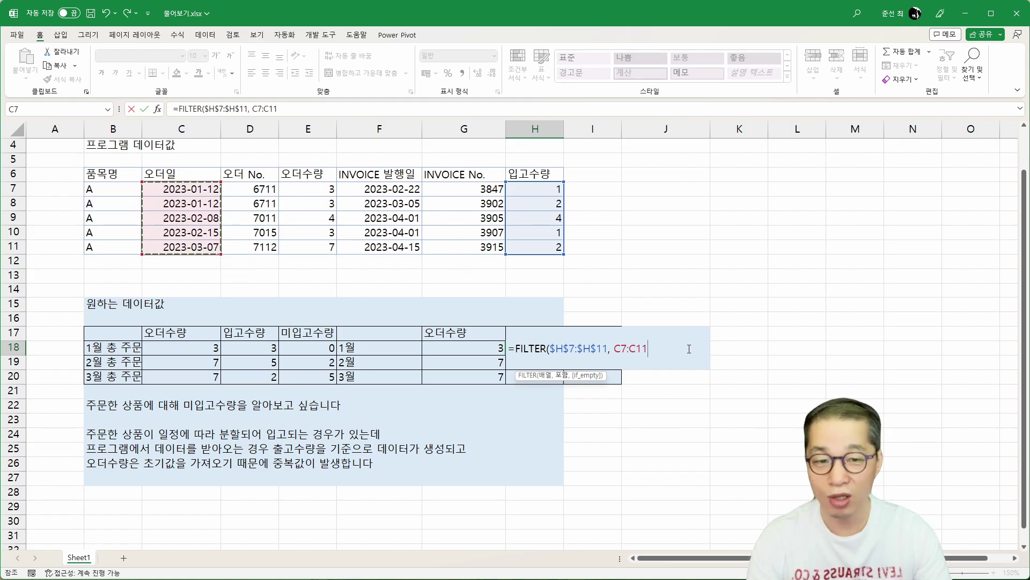
{"action": "key", "text": "F4"}
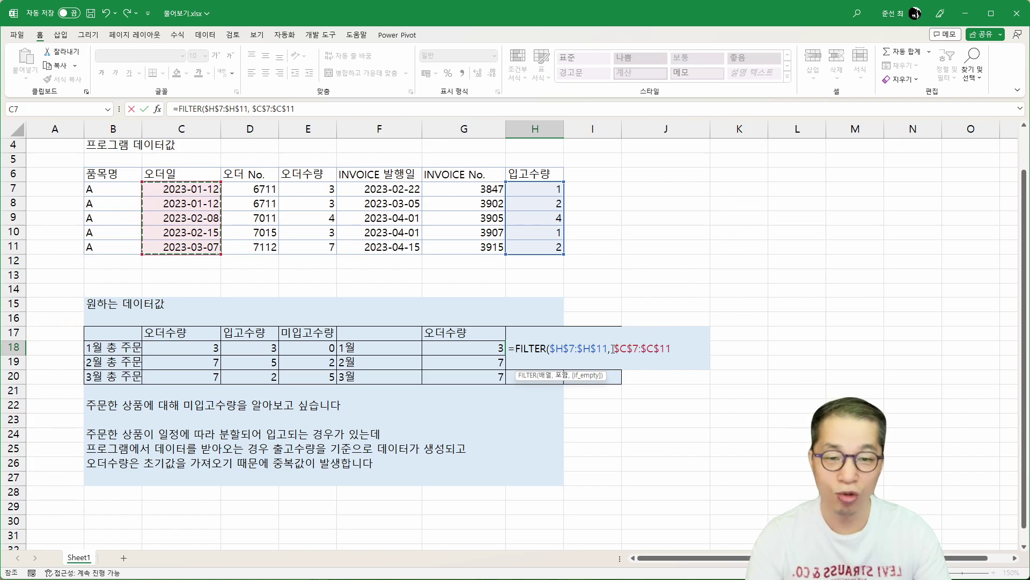
{"action": "type", "text": "TEXT($C$7:$C$11"}
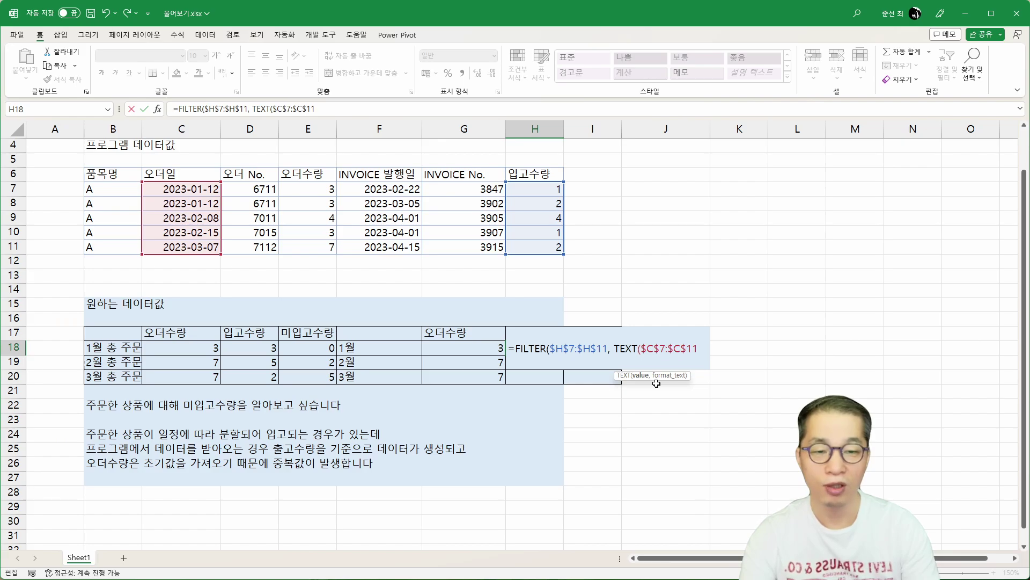
{"action": "type", "text": ", \""}
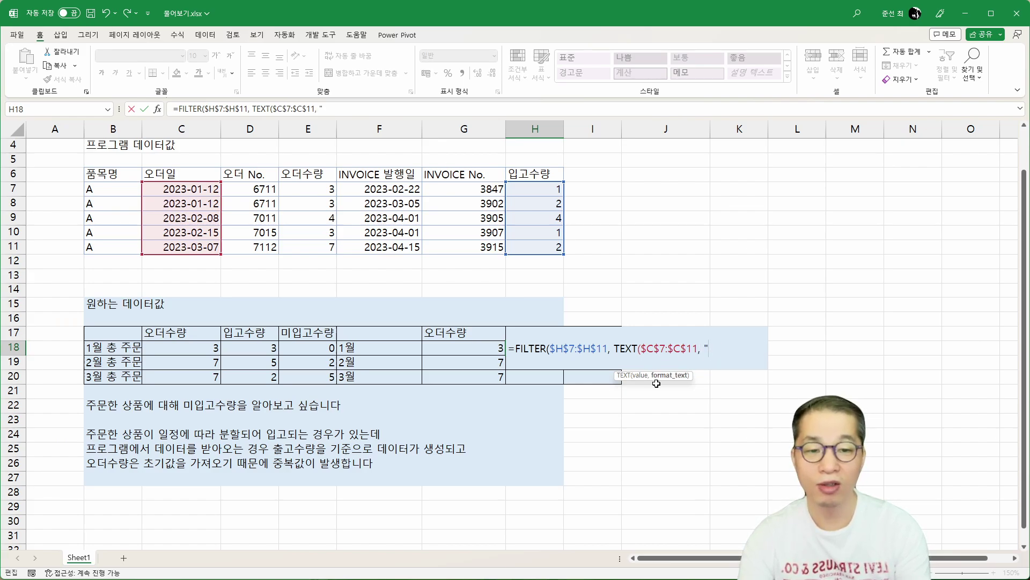
{"action": "type", "text": "m"}
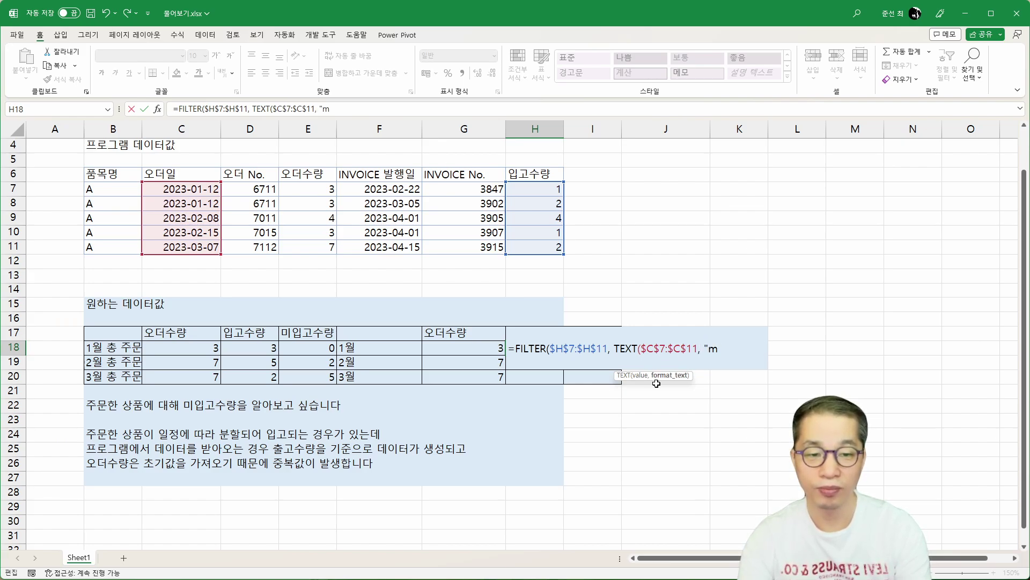
{"action": "type", "text": "월\""}
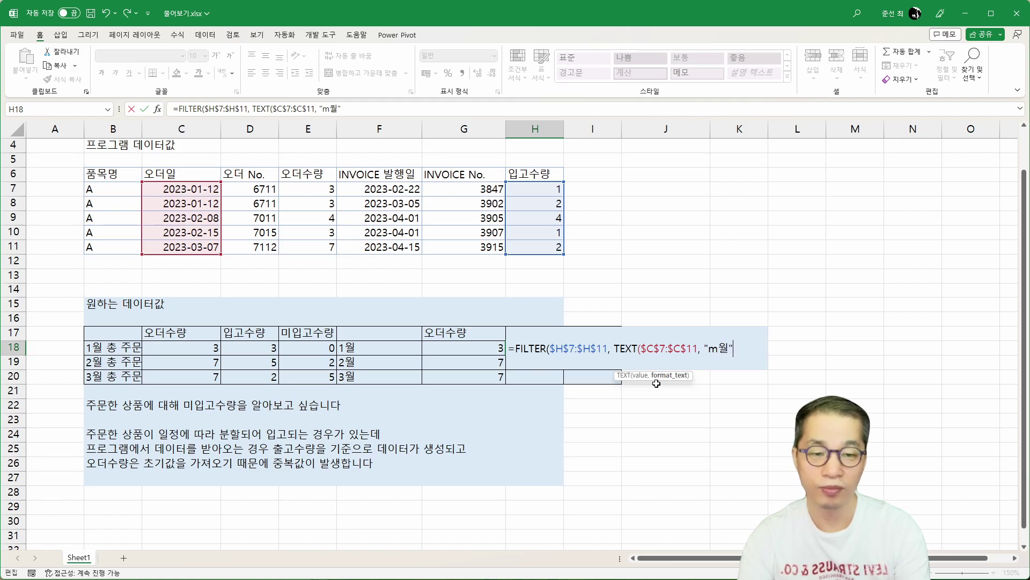
Step: Compare the converted months with the month label in F18 and close the FILTER function in H18
{"action": "type", "text": ") ="}
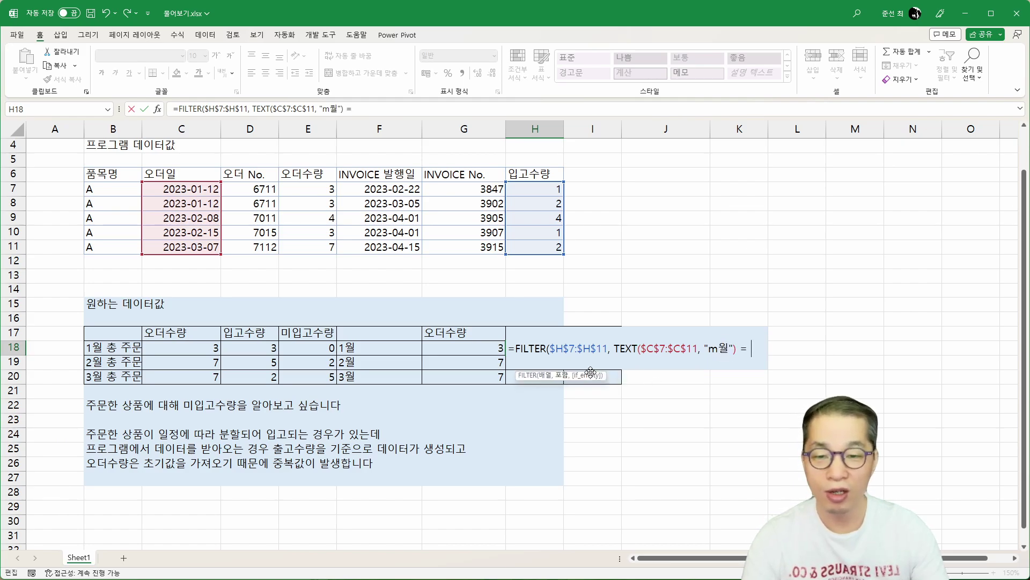
{"action": "left_click", "coordinate": [386, 357]}
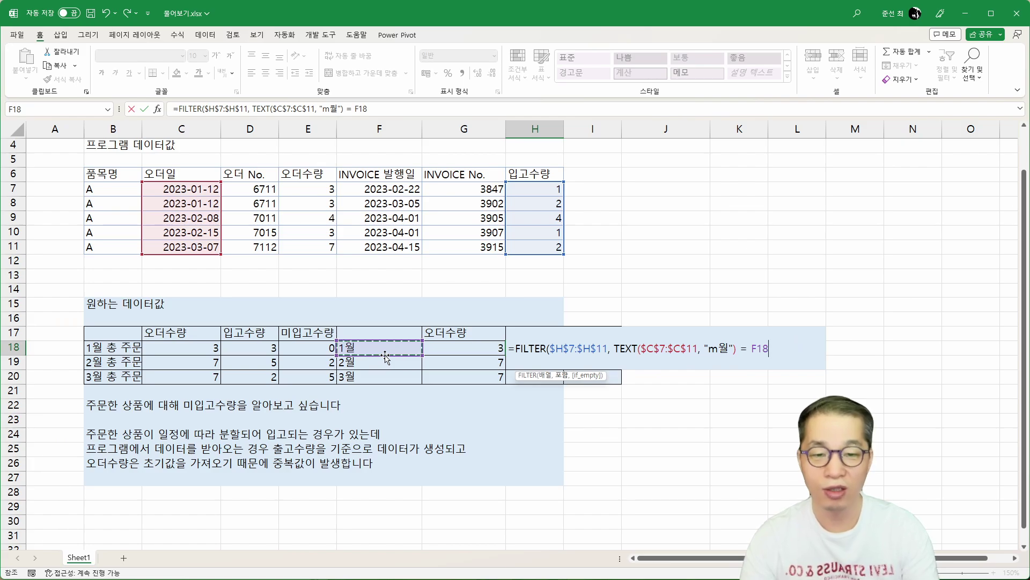
{"action": "type", "text": ")"}
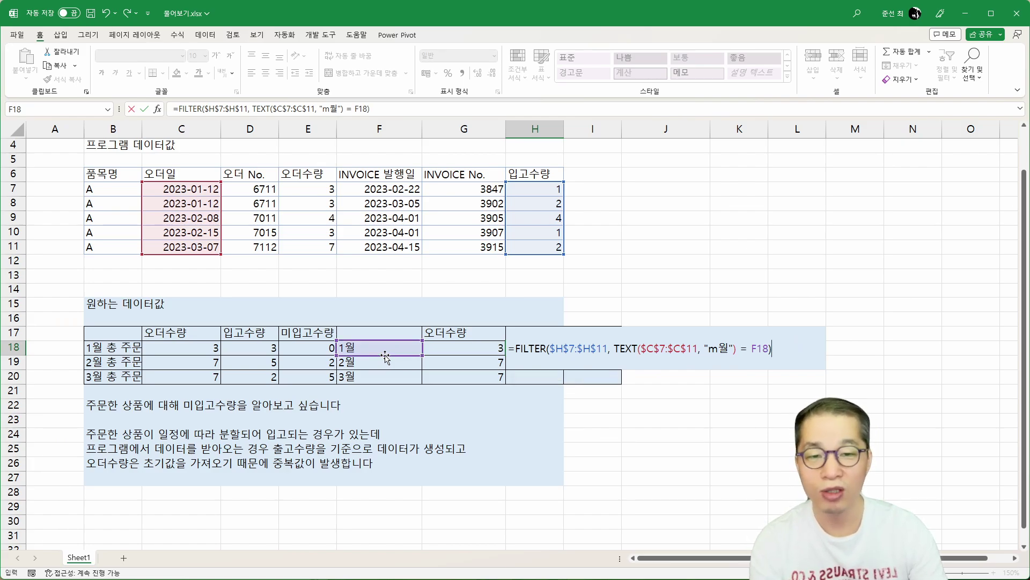
Step: Wrap the FILTER formula in H18 in a SUM function and fill it down to H20
{"action": "key", "text": "Return"}
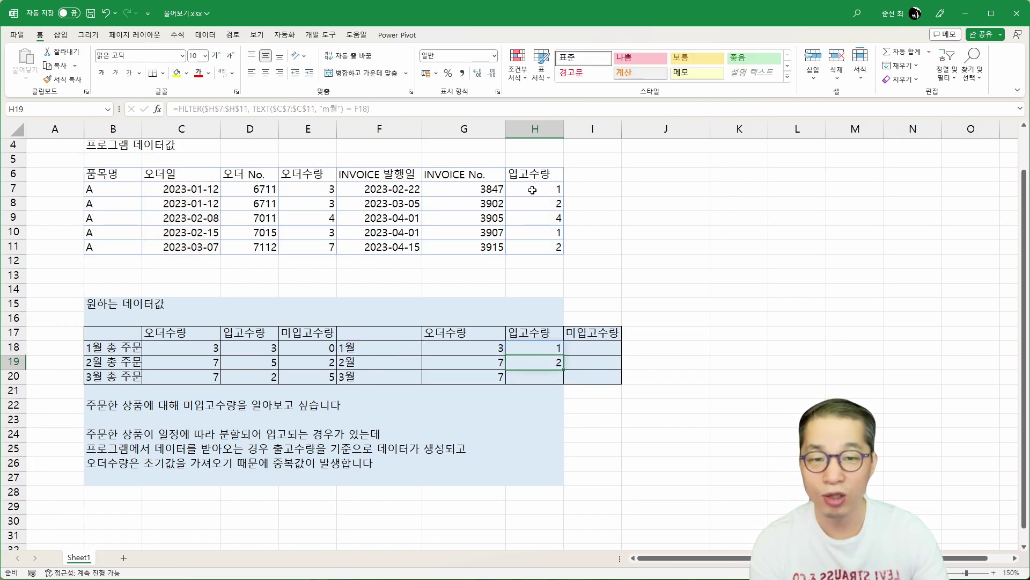
{"action": "left_click", "coordinate": [551, 351]}
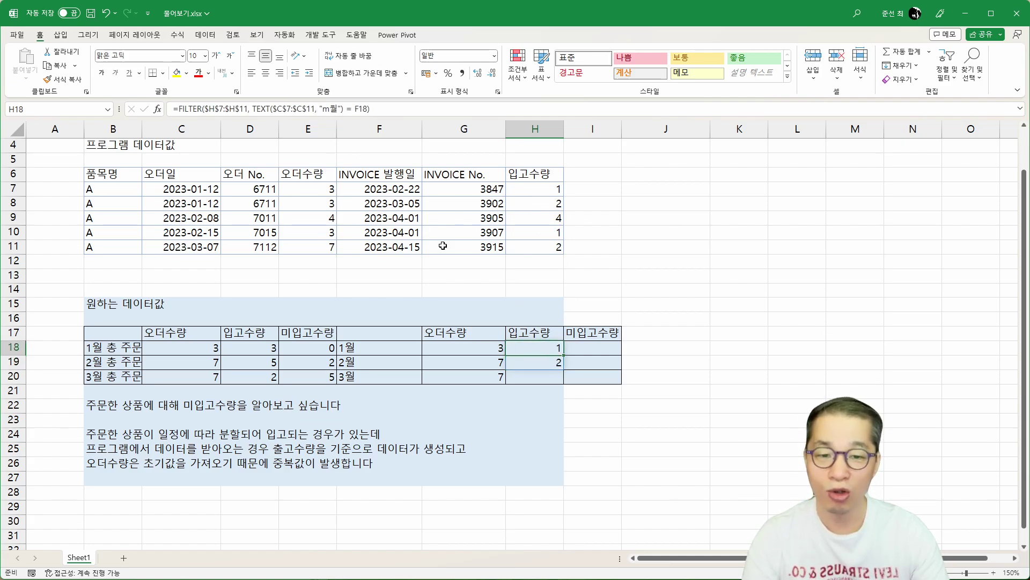
{"action": "double_click", "coordinate": [527, 346]}
{"action": "left_click", "coordinate": [515, 348]}
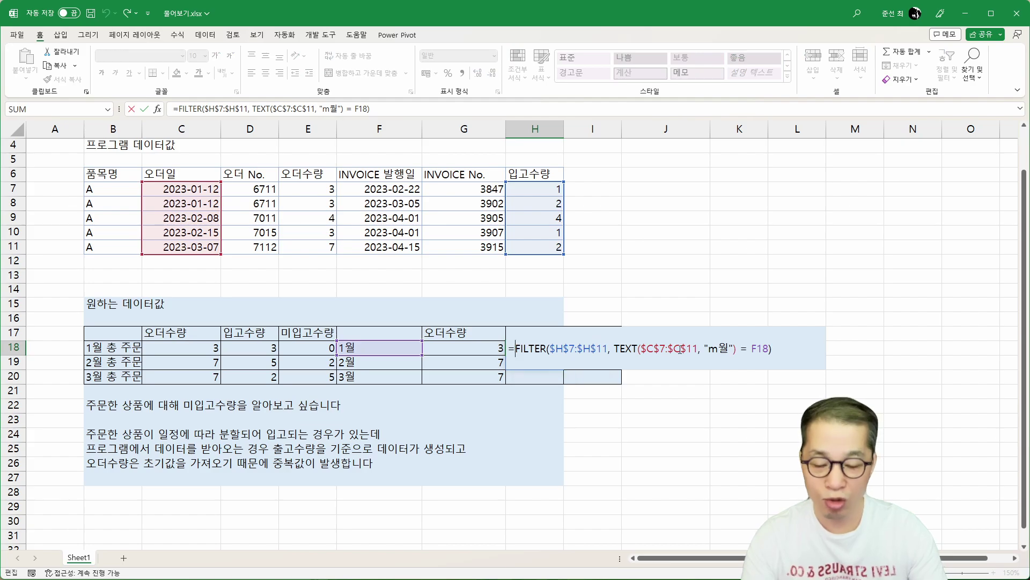
{"action": "left_click_drag", "start_coordinate": [515, 348], "coordinate": [680, 349]}
{"action": "type", "text": "SUM("}
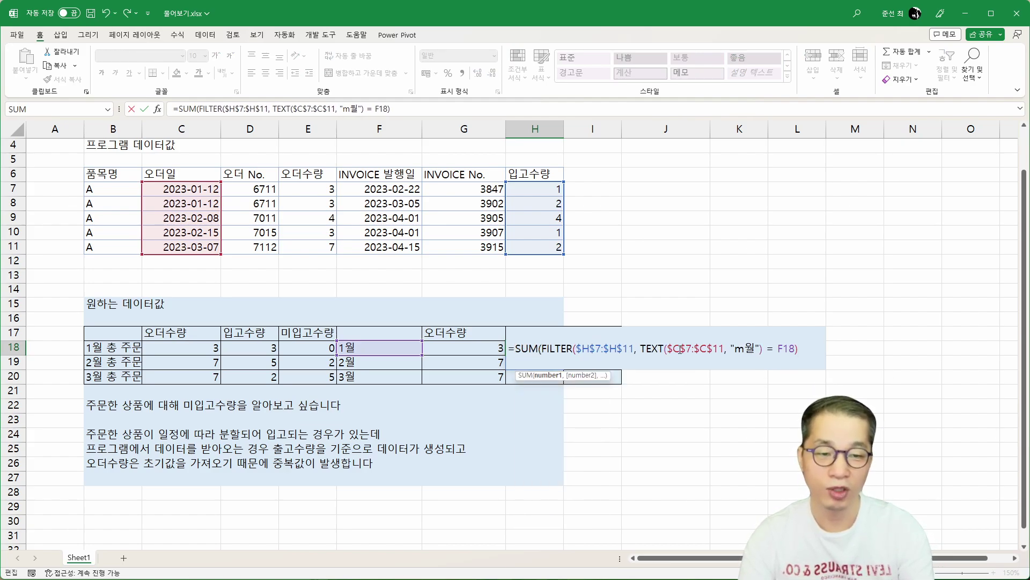
{"action": "key", "text": "End"}
{"action": "type", "text": ")"}
{"action": "key", "text": "ctrl+Return"}
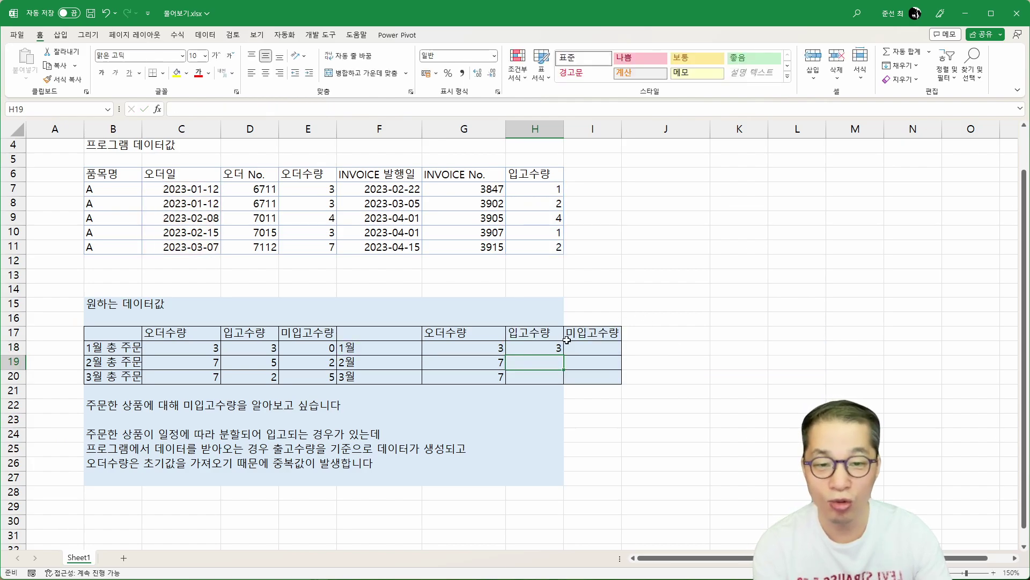
{"action": "double_click", "coordinate": [565, 357]}
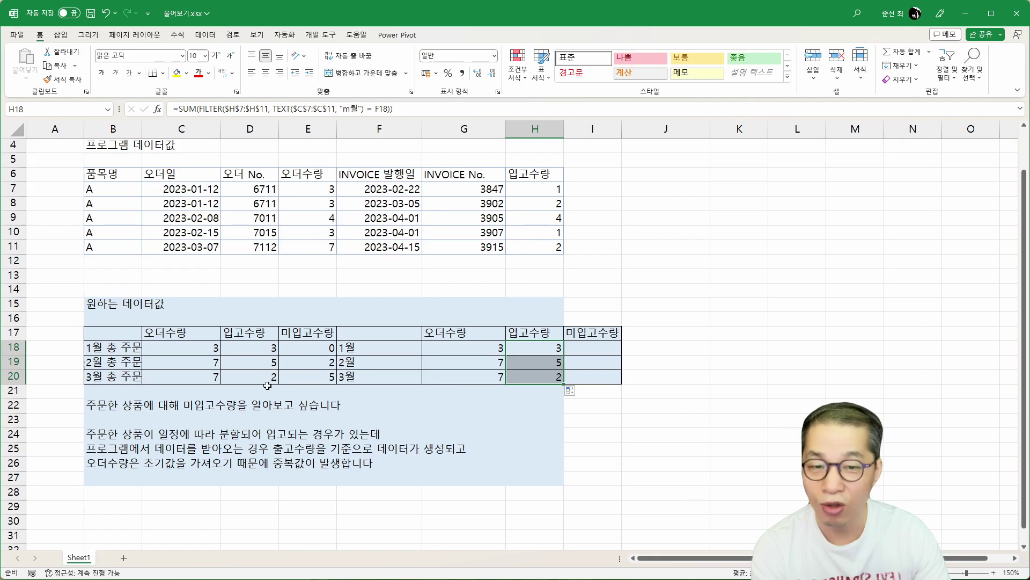
Step: Calculate the outstanding quantity in I18 as =G18-H18 and fill the formula down to I20
{"action": "left_click", "coordinate": [612, 350]}
{"action": "type", "text": "="}
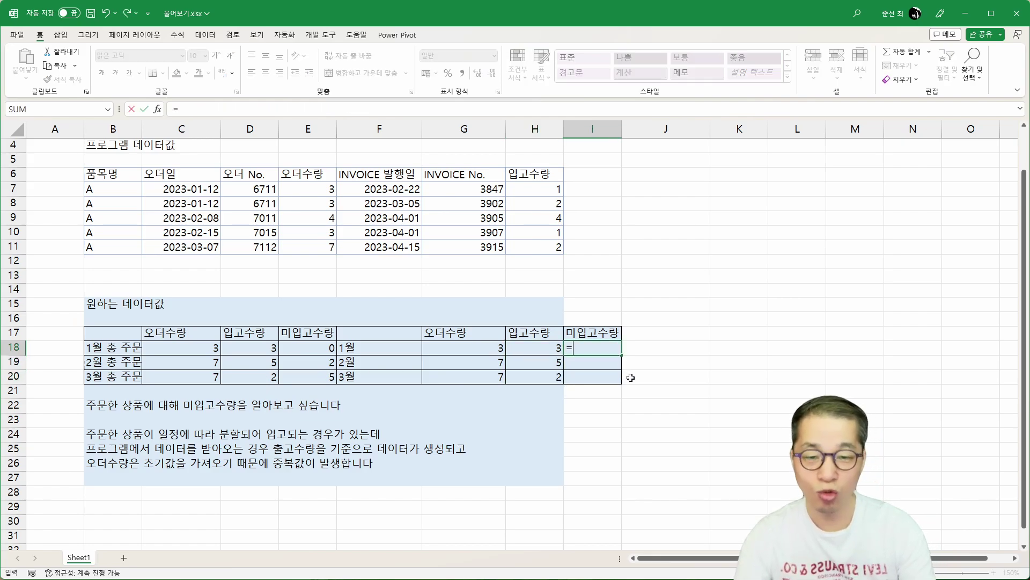
{"action": "key", "text": "Left"}
{"action": "key", "text": "Left"}
{"action": "type", "text": "-"}
{"action": "key", "text": "Left"}
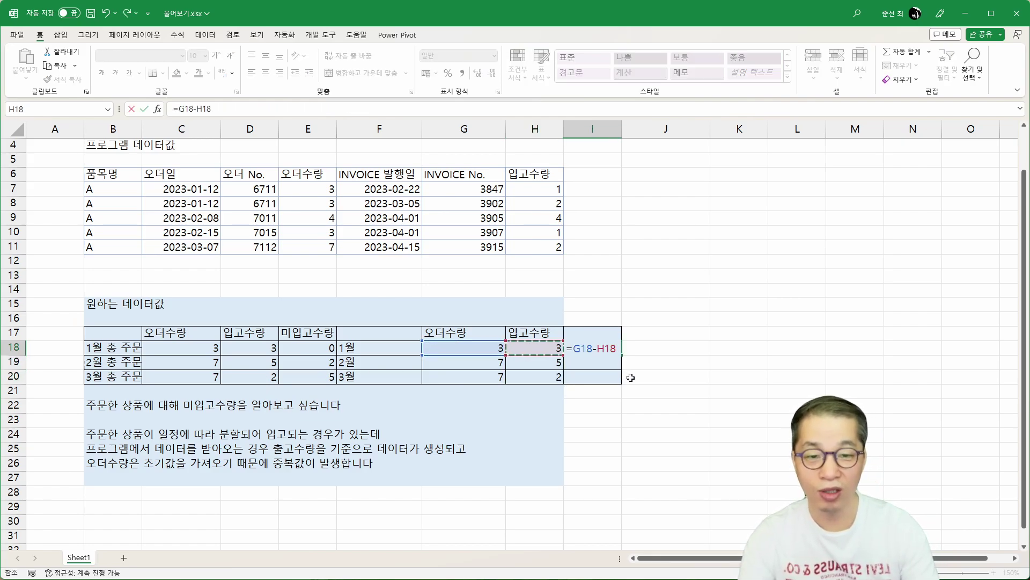
{"action": "key", "text": "Return"}
{"action": "left_click", "coordinate": [607, 347]}
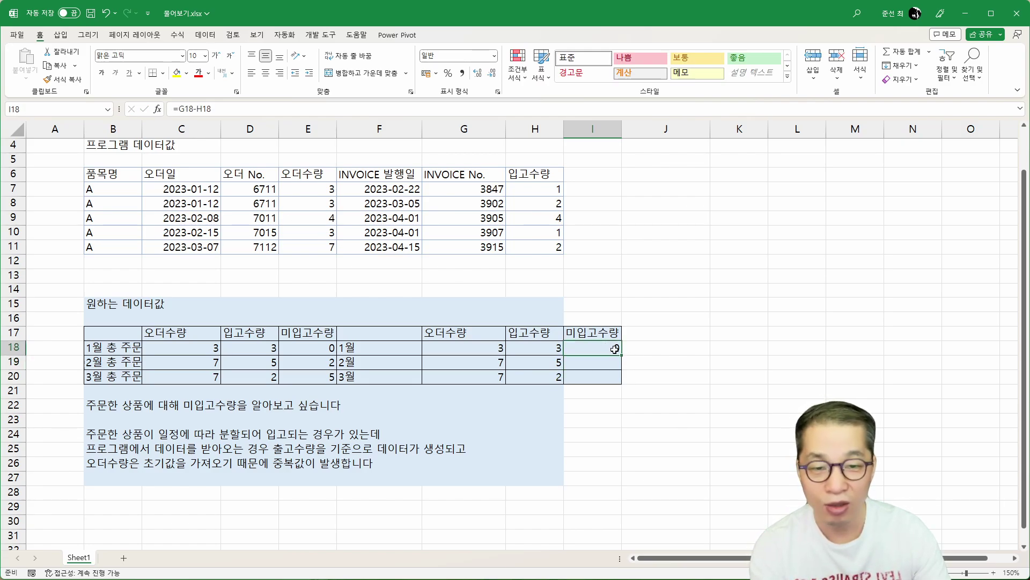
{"action": "double_click", "coordinate": [621, 355]}
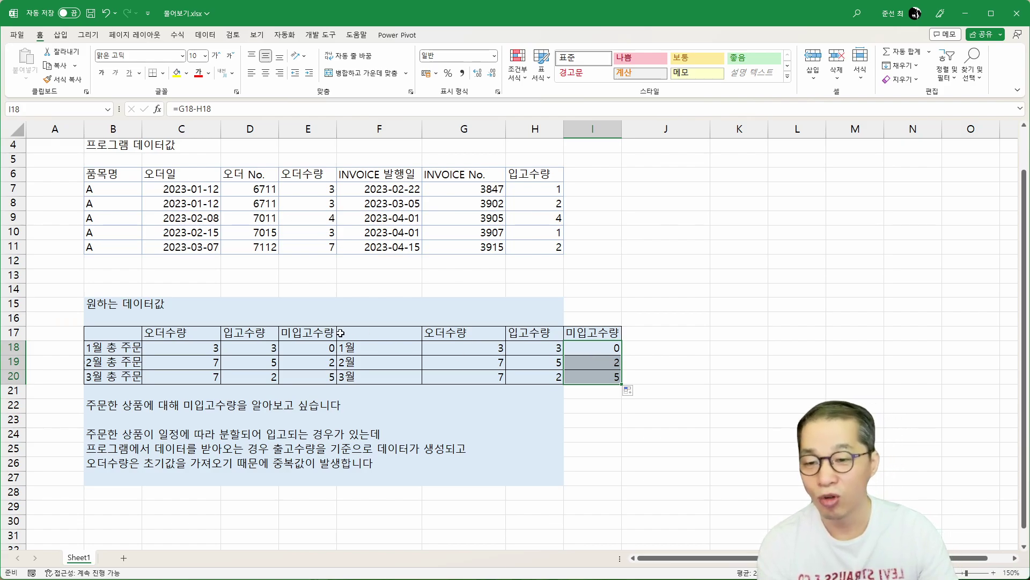
Step: Clear the explanatory notes in B22:B26 below the summary tables
{"action": "left_click_drag", "start_coordinate": [141, 402], "coordinate": [127, 459]}
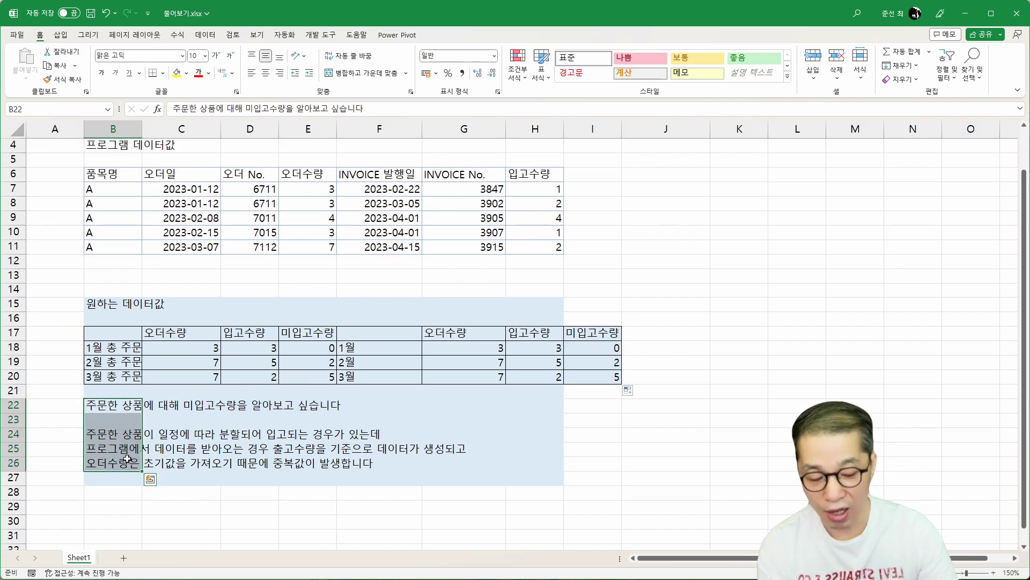
{"action": "key", "text": "Delete"}
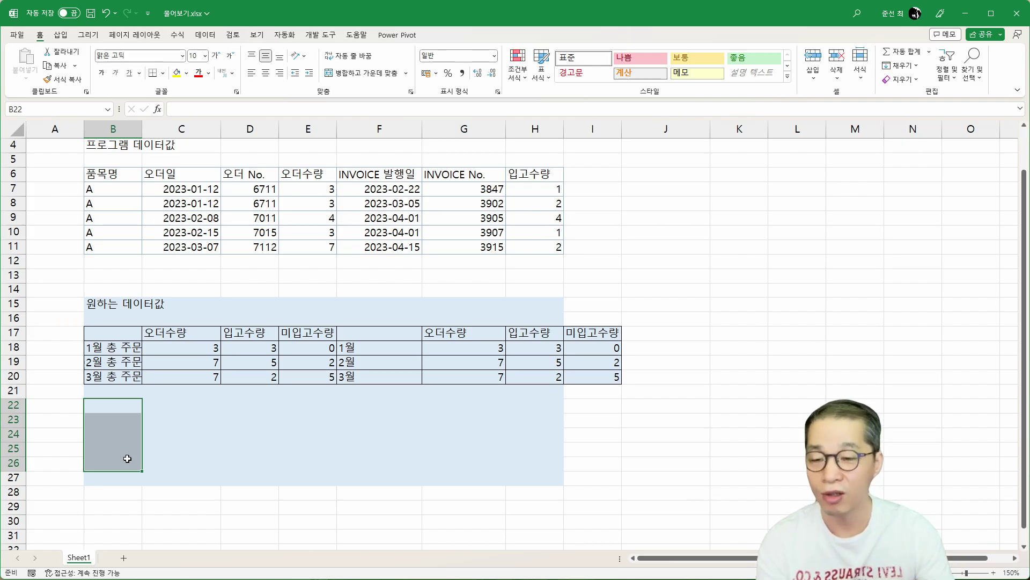
{"action": "left_click", "coordinate": [125, 411]}
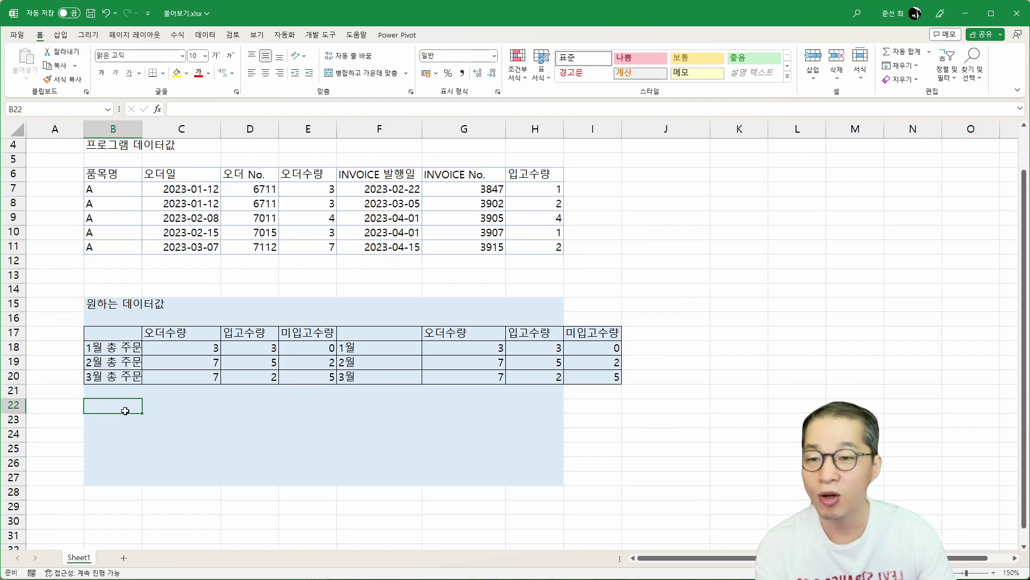
{"action": "left_click", "coordinate": [125, 189]}
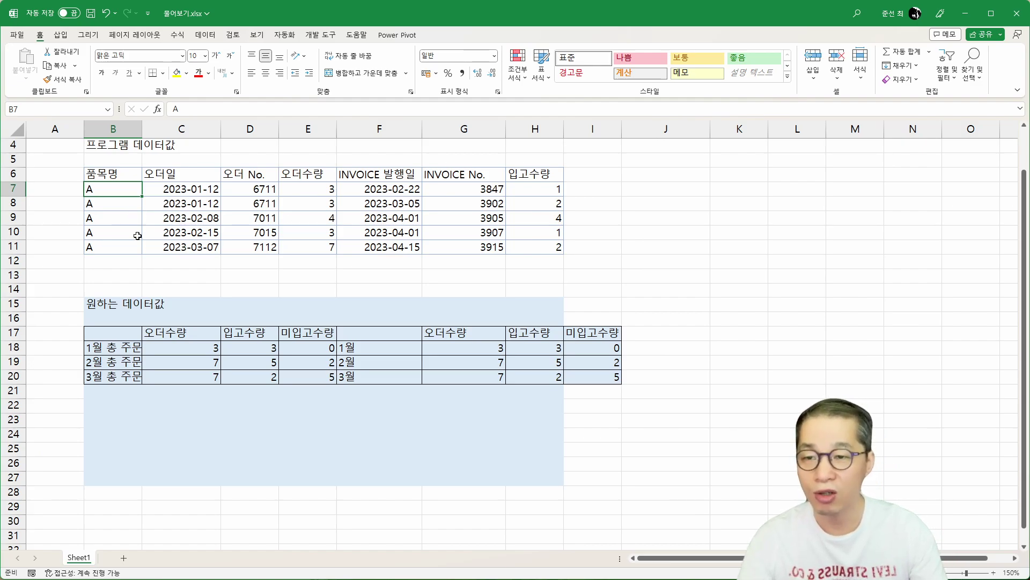
Step: Enter the heading "파워 쿼리" in cell B22
{"action": "left_click", "coordinate": [114, 405]}
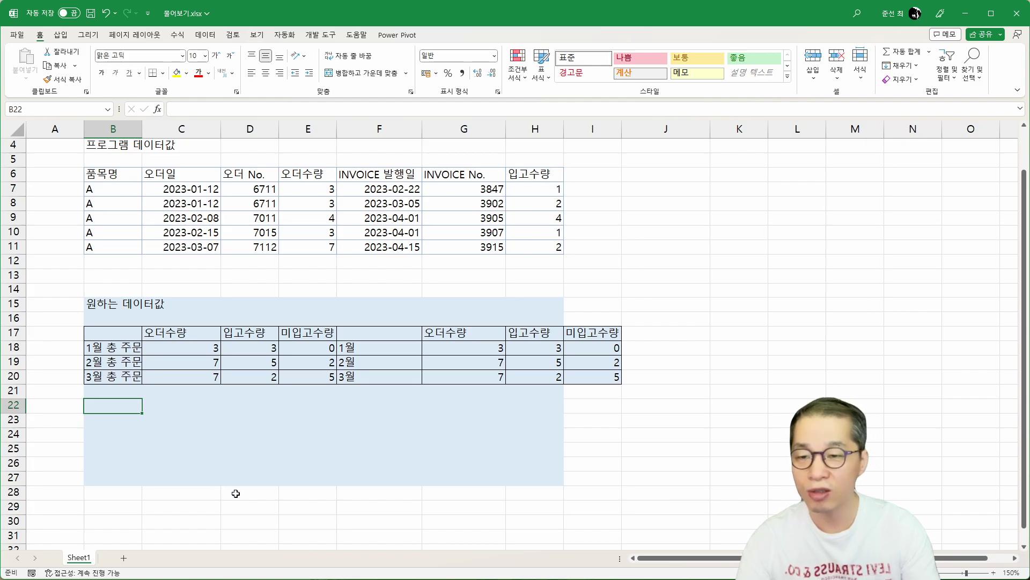
{"action": "type", "text": "VKD"}
{"action": "key", "text": "BackSpace"}
{"action": "key", "text": "BackSpace"}
{"action": "key", "text": "BackSpace"}
{"action": "type", "text": "파워 ㅋ"}
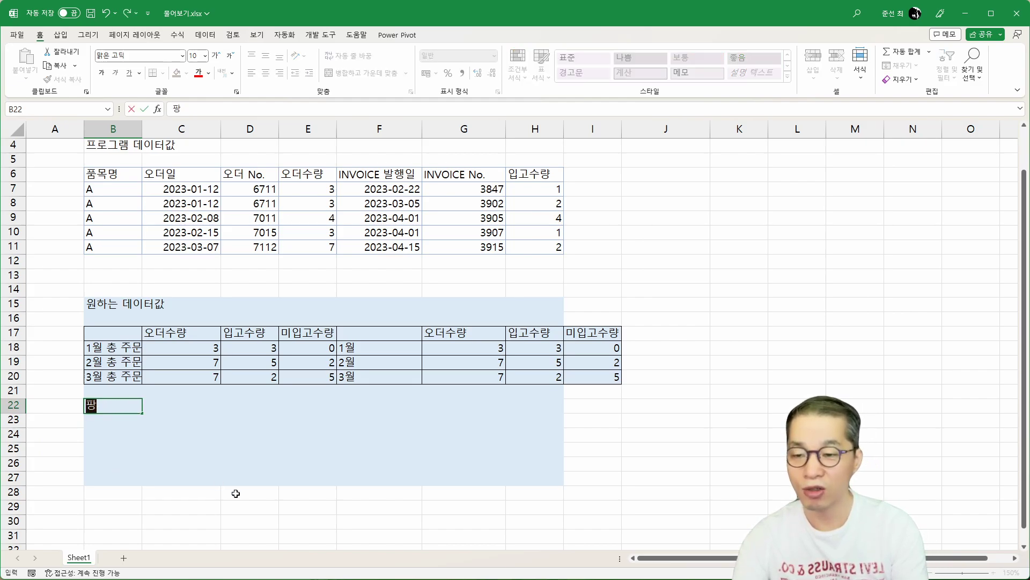
{"action": "type", "text": "쿼리"}
{"action": "key", "text": "Return"}
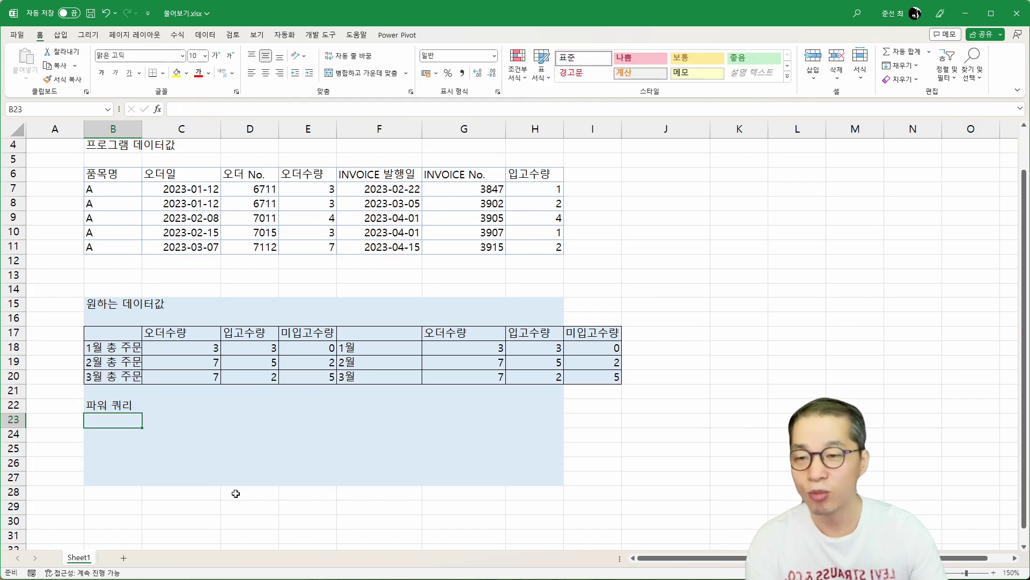
Step: Load the order data $B$6:$H$11 into Power Query as a table with headers
{"action": "left_click", "coordinate": [178, 203]}
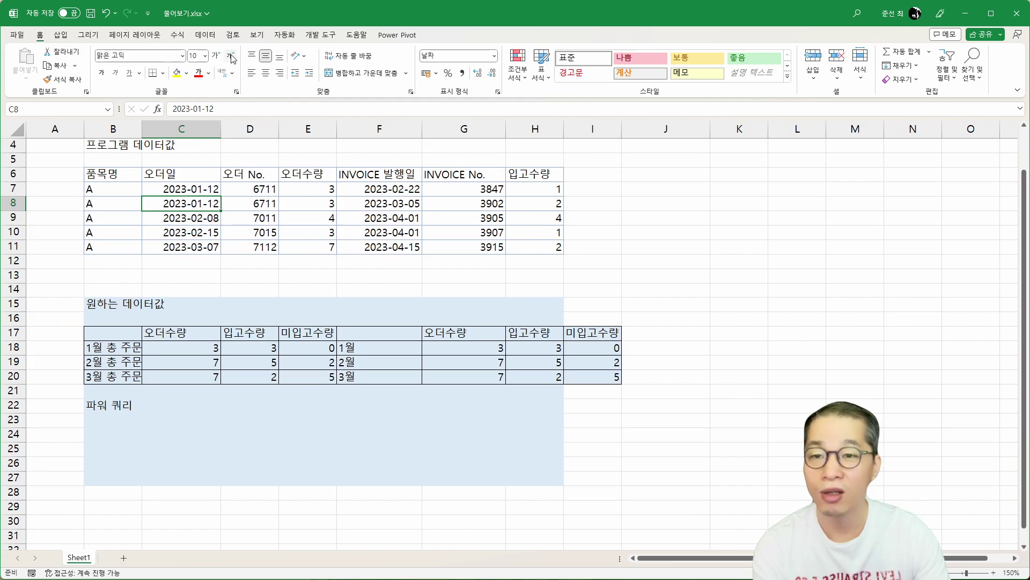
{"action": "left_click", "coordinate": [218, 39]}
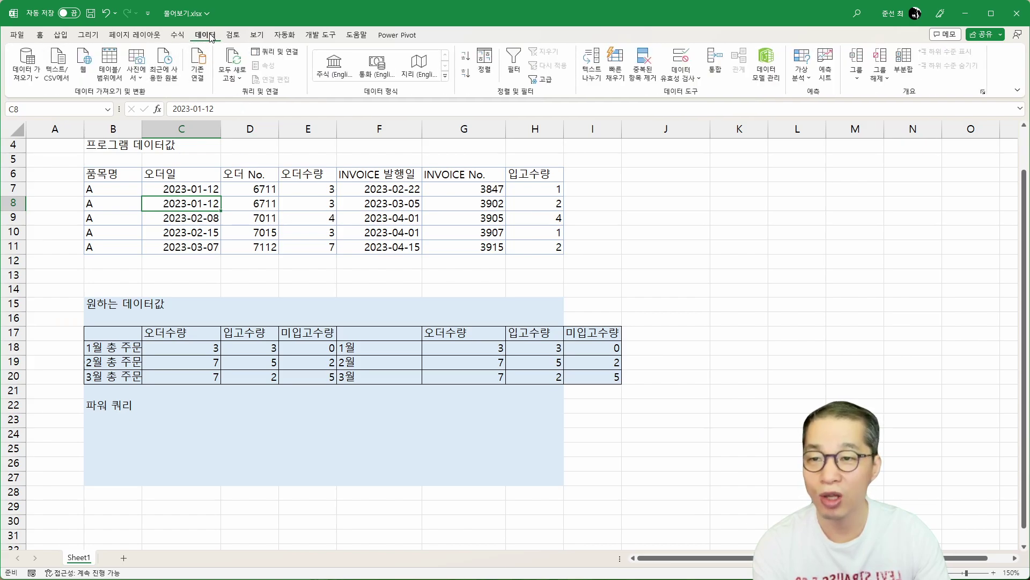
{"action": "left_click", "coordinate": [102, 69]}
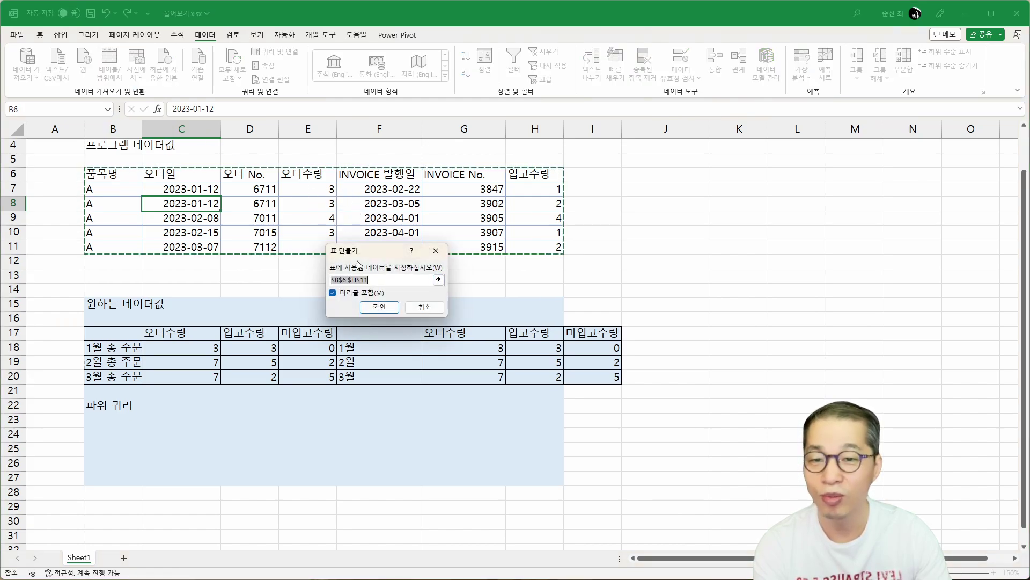
{"action": "left_click", "coordinate": [380, 308]}
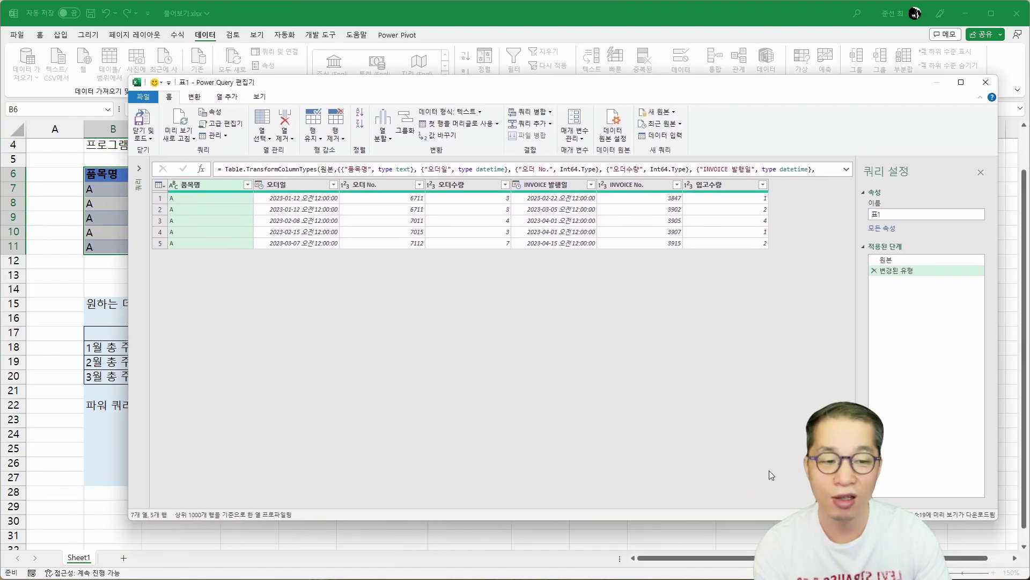
Step: Change the 오더일 column's type to date in the formula of the 변경된 유형 step
{"action": "key", "text": "ctrl+plus"}
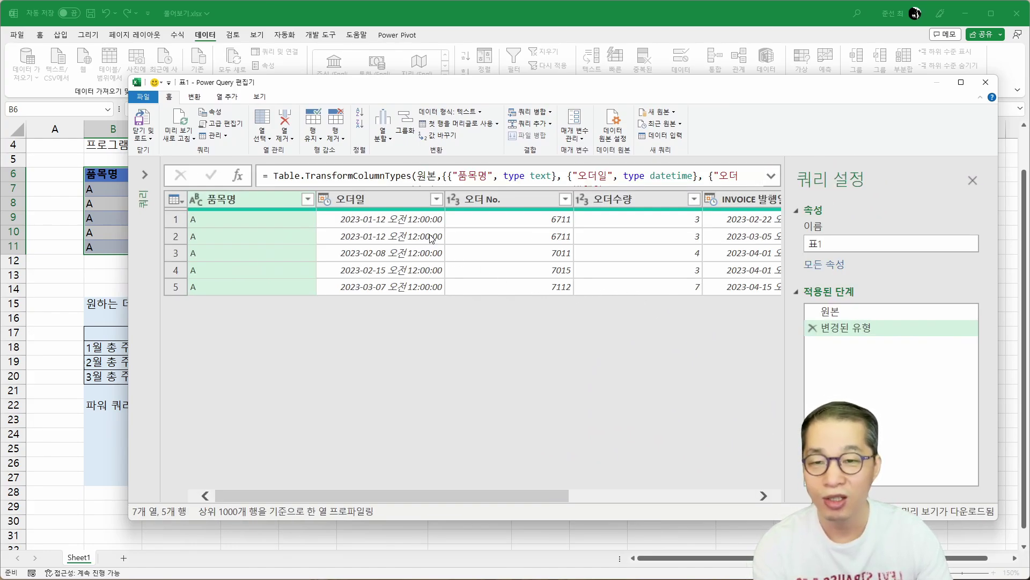
{"action": "left_click", "coordinate": [358, 201]}
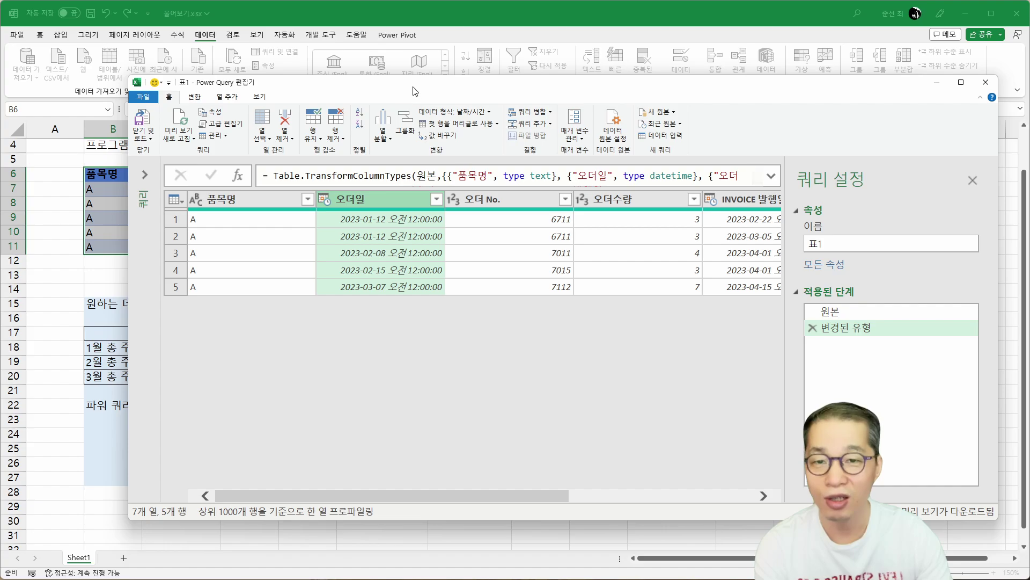
{"action": "left_click_drag", "start_coordinate": [415, 91], "coordinate": [550, 100]}
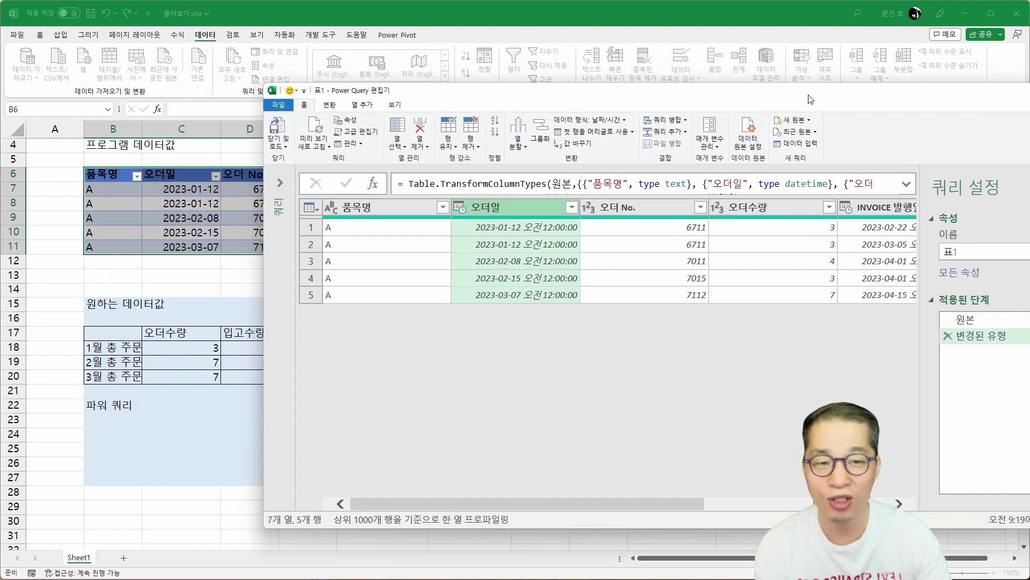
{"action": "left_click_drag", "start_coordinate": [811, 100], "coordinate": [661, 105]}
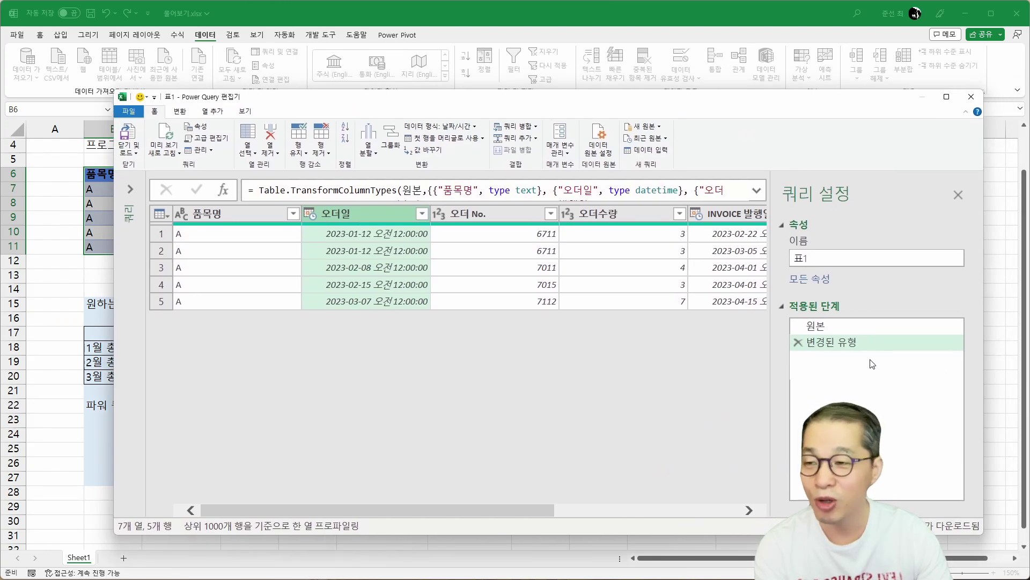
{"action": "left_click", "coordinate": [670, 192]}
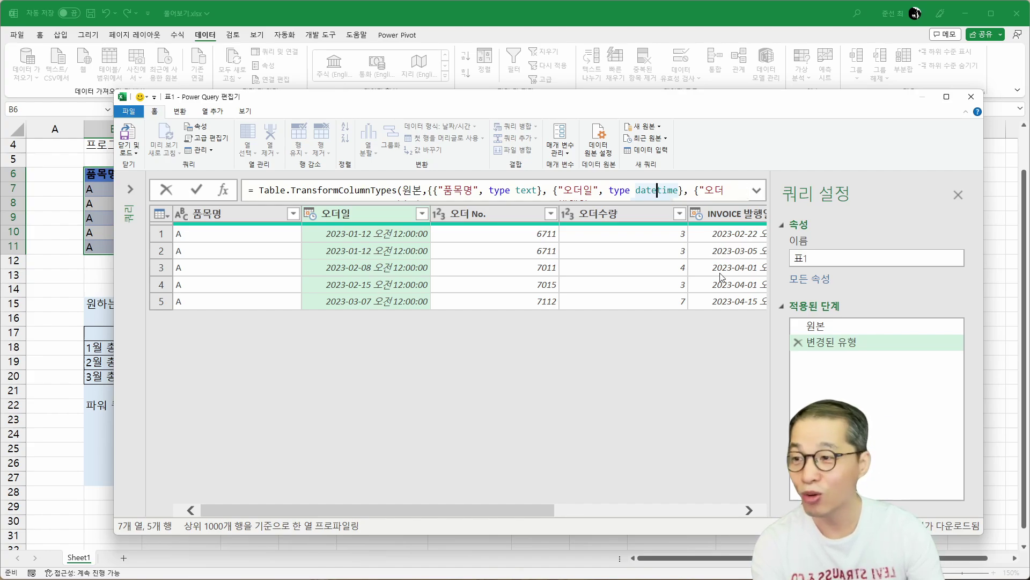
{"action": "key", "text": "BackSpace"}
{"action": "key", "text": "BackSpace"}
{"action": "key", "text": "BackSpace"}
{"action": "key", "text": "BackSpace"}
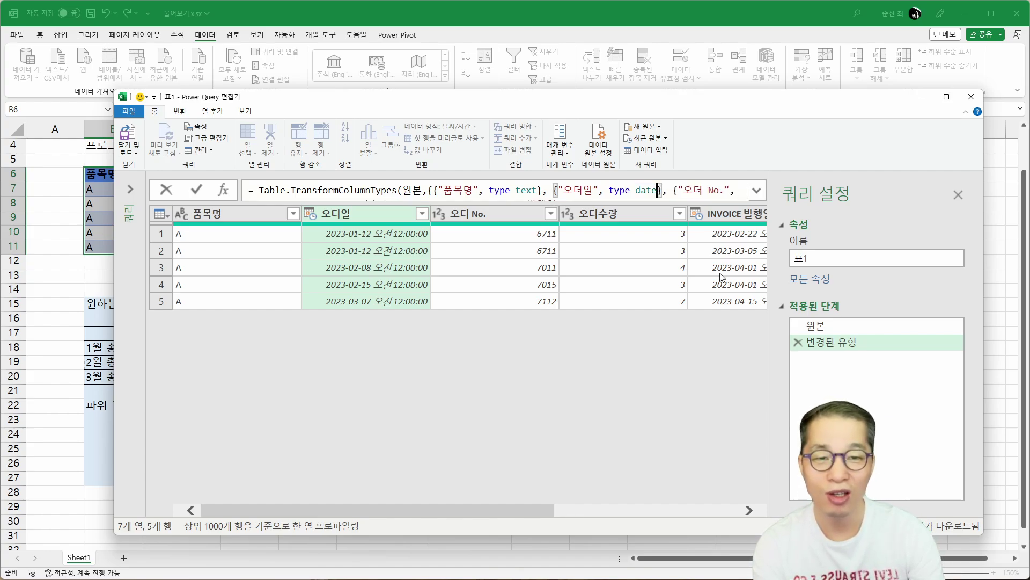
{"action": "key", "text": "Return"}
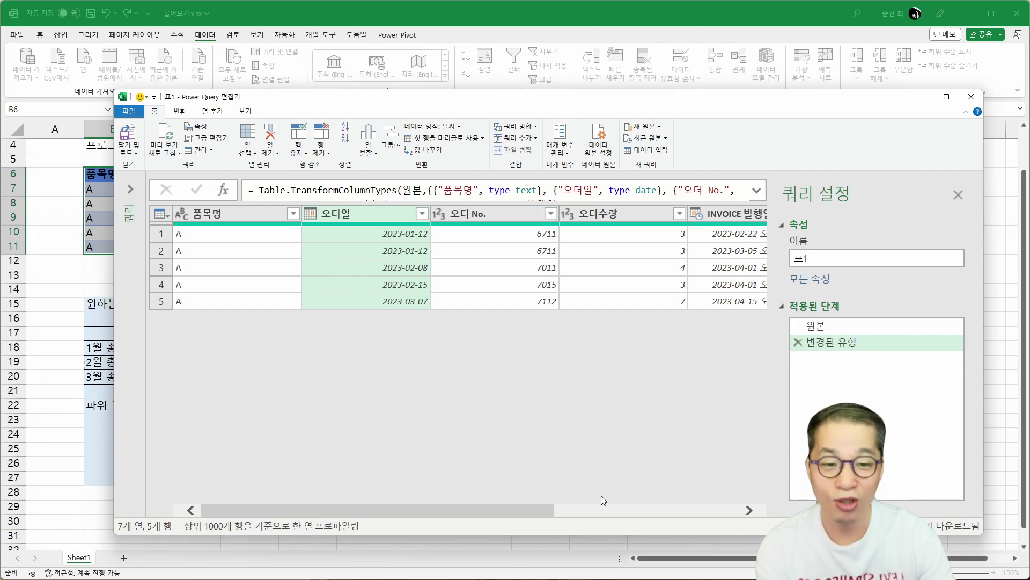
Step: Start an advanced Group By using the 오더일, 오더 No. and 오더수량 columns as grouping keys
{"action": "left_click", "coordinate": [749, 511]}
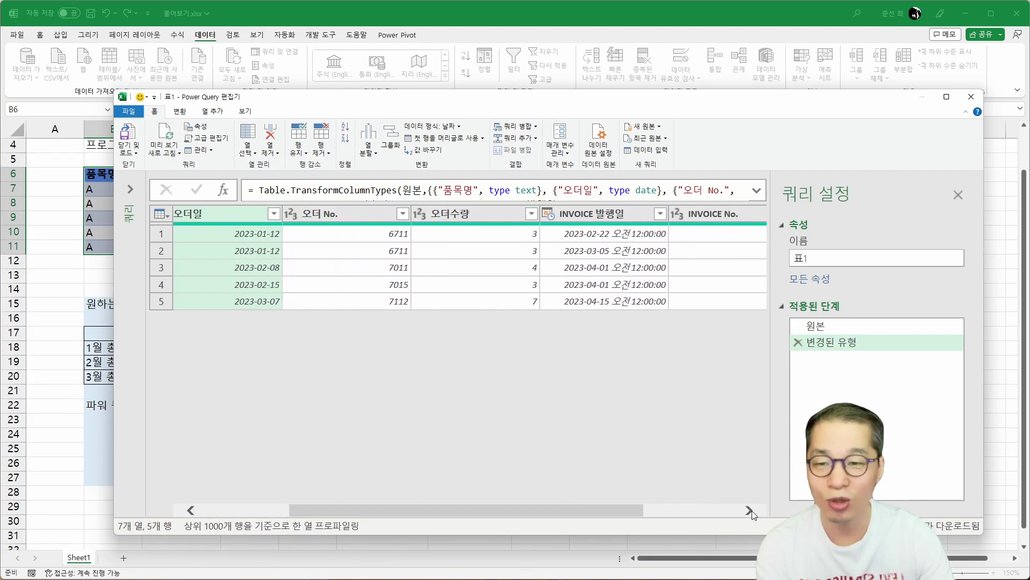
{"action": "left_click_drag", "start_coordinate": [518, 509], "coordinate": [479, 509]}
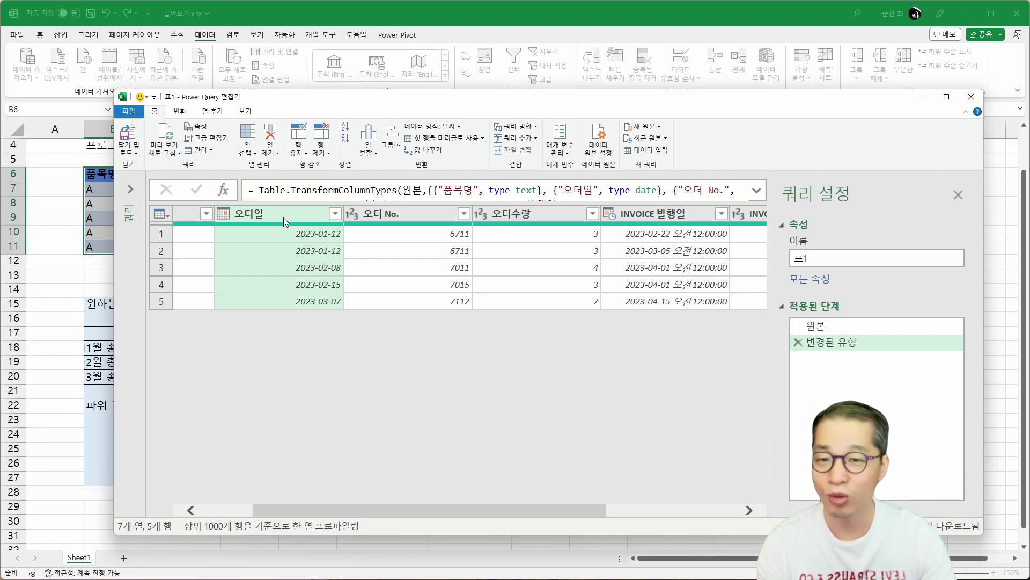
{"action": "left_click", "coordinate": [399, 218], "text": "ctrl"}
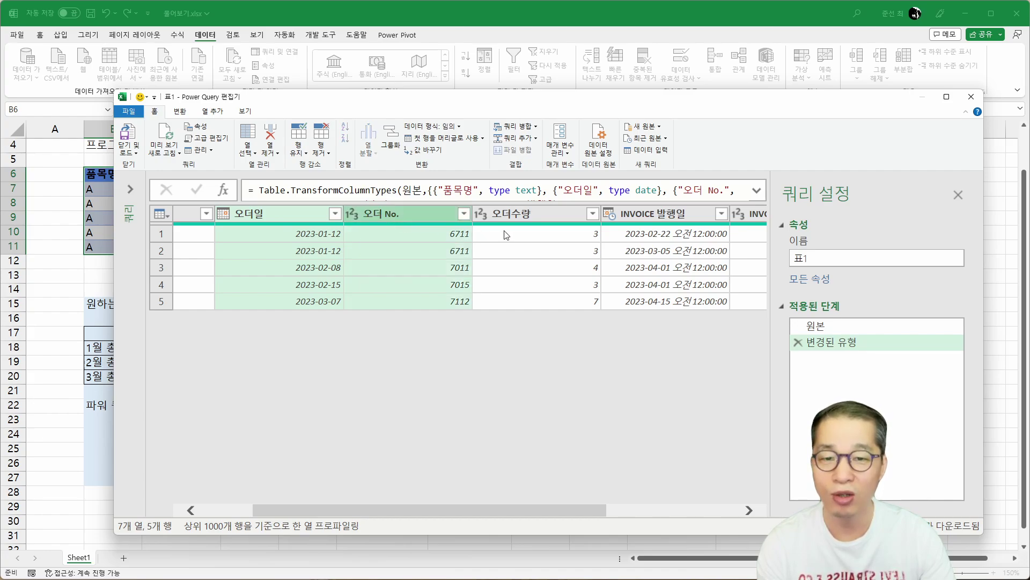
{"action": "left_click", "coordinate": [540, 218], "text": "ctrl"}
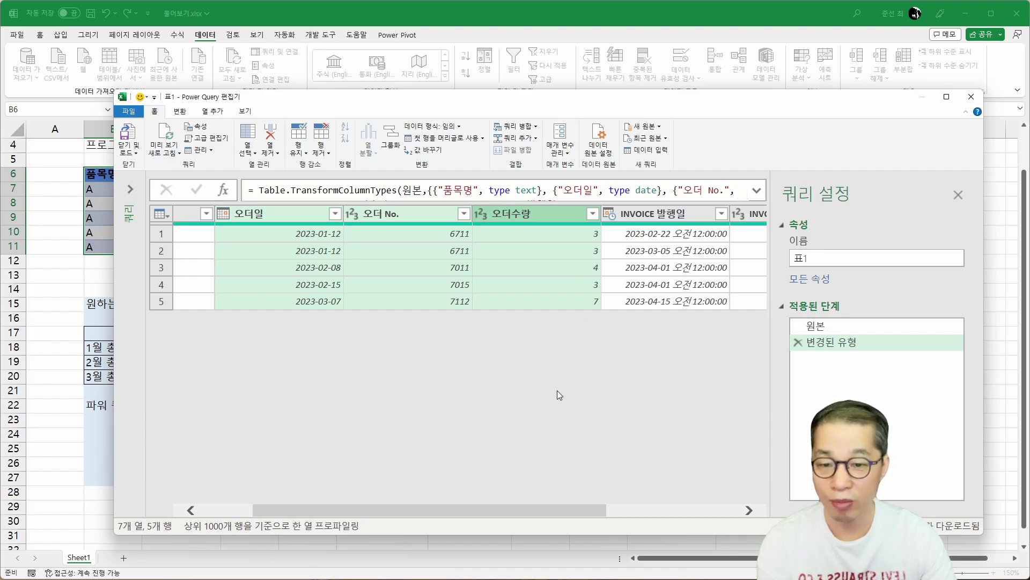
{"action": "left_click_drag", "start_coordinate": [542, 509], "coordinate": [694, 511]}
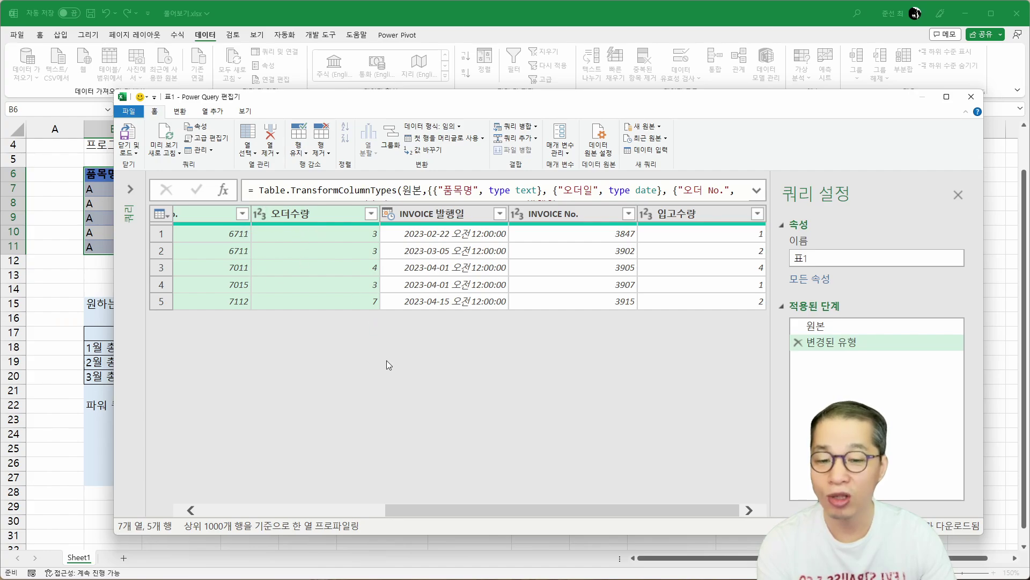
{"action": "left_click_drag", "start_coordinate": [471, 510], "coordinate": [354, 501]}
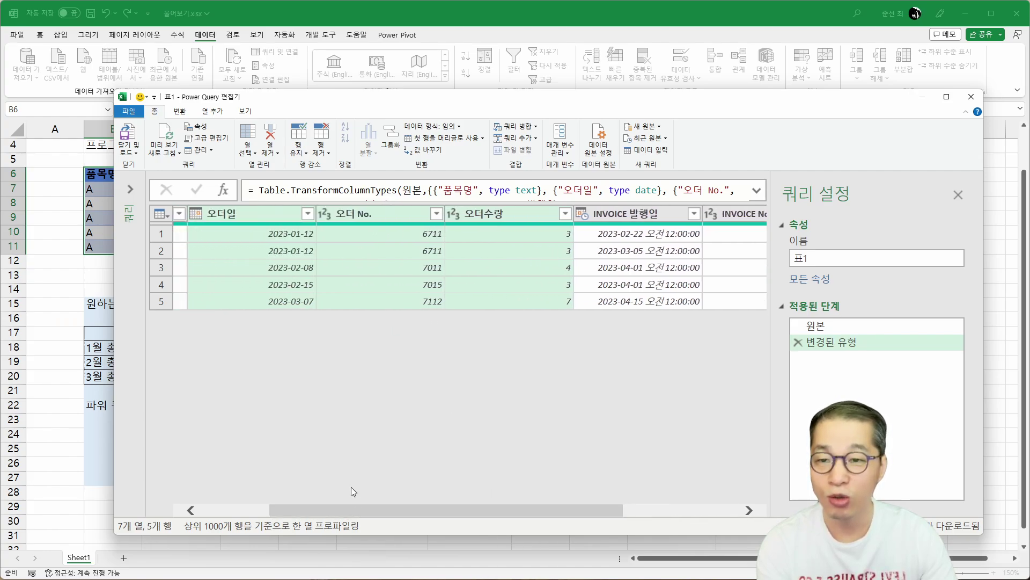
{"action": "left_click", "coordinate": [389, 143]}
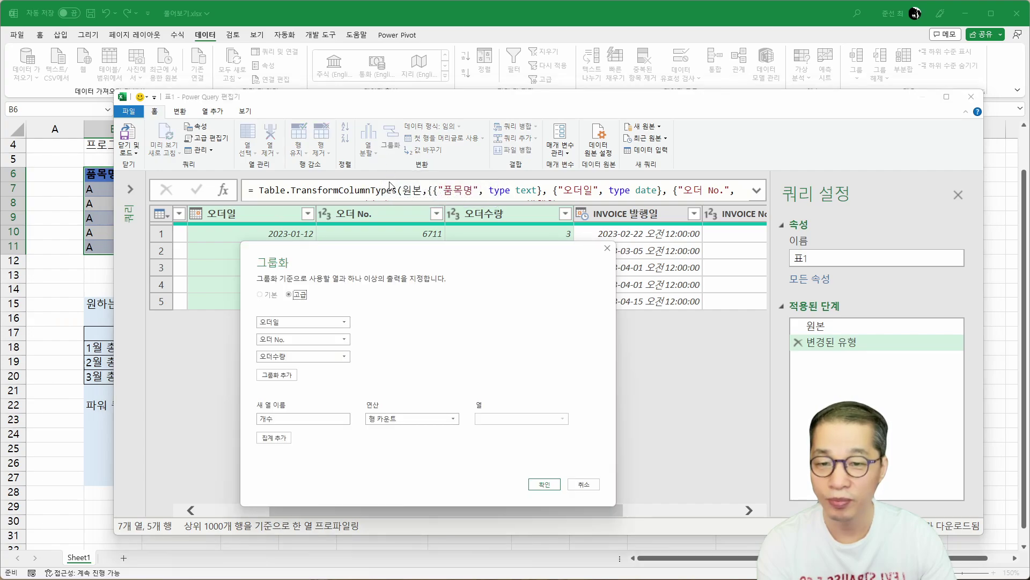
{"action": "left_click_drag", "start_coordinate": [414, 257], "coordinate": [505, 273]}
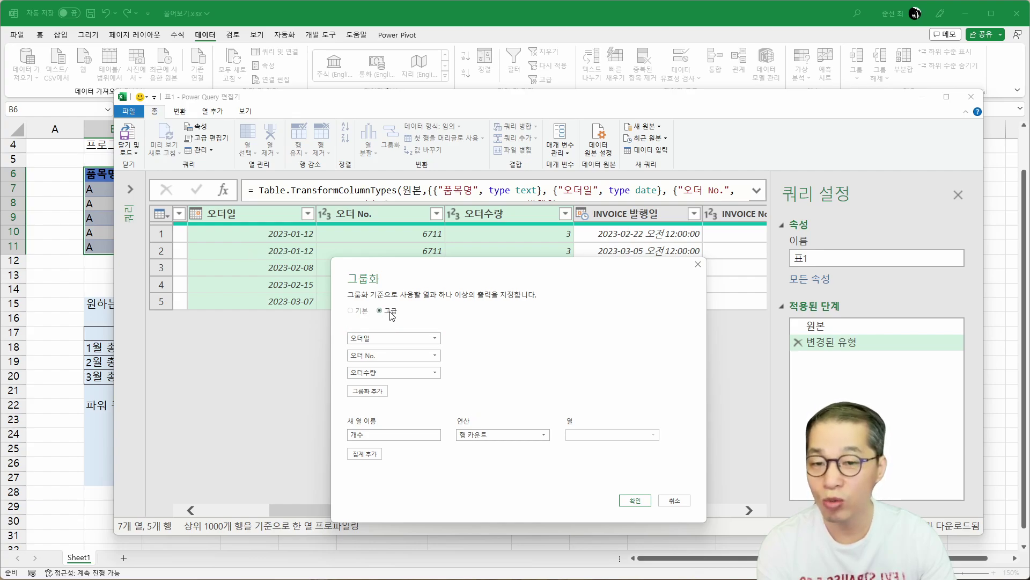
{"action": "left_click", "coordinate": [376, 392]}
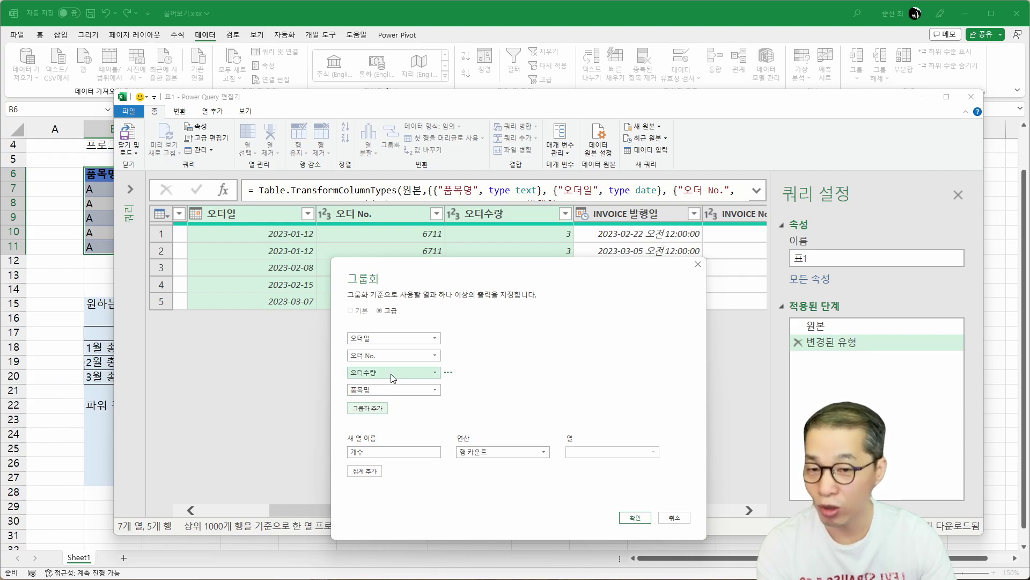
{"action": "left_click", "coordinate": [448, 390]}
{"action": "left_click", "coordinate": [468, 402]}
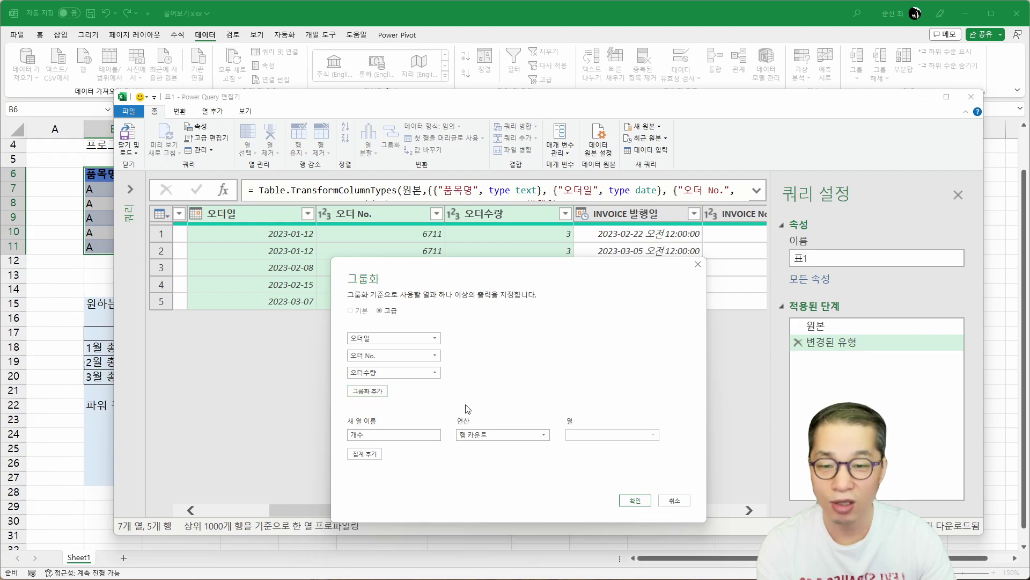
Step: Aggregate the groups with the sum (합계) of 입고수량 in a new column named 입고수량 and apply the grouping
{"action": "left_click", "coordinate": [474, 434]}
{"action": "left_click", "coordinate": [482, 444]}
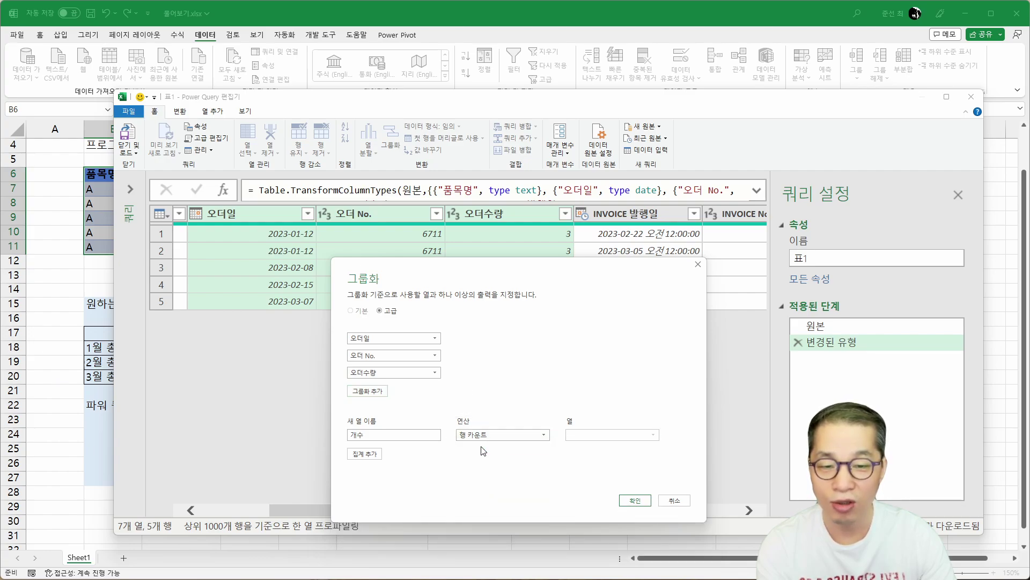
{"action": "left_click", "coordinate": [598, 436]}
{"action": "left_click", "coordinate": [602, 512]}
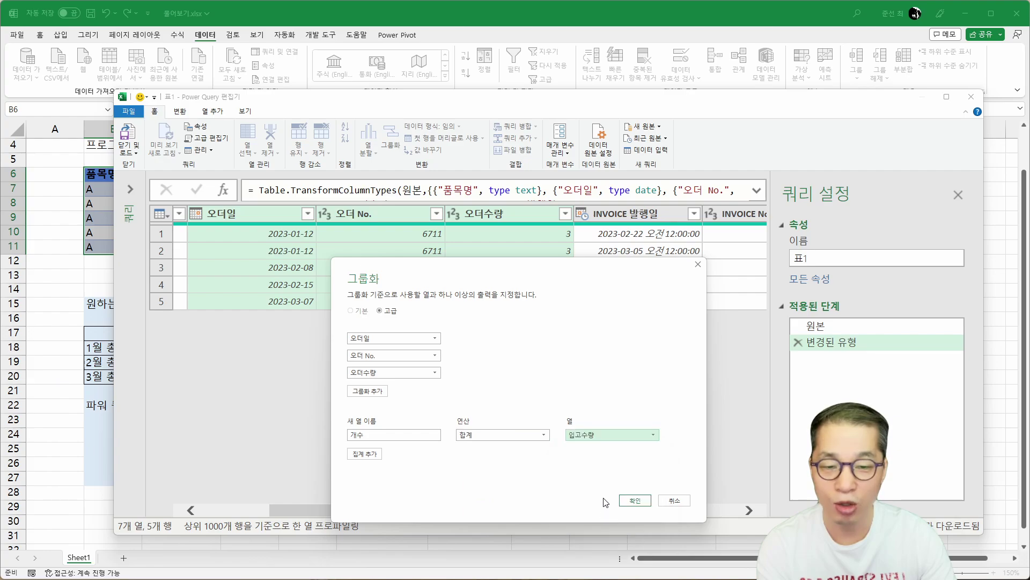
{"action": "double_click", "coordinate": [387, 433]}
{"action": "key", "text": "BackSpace"}
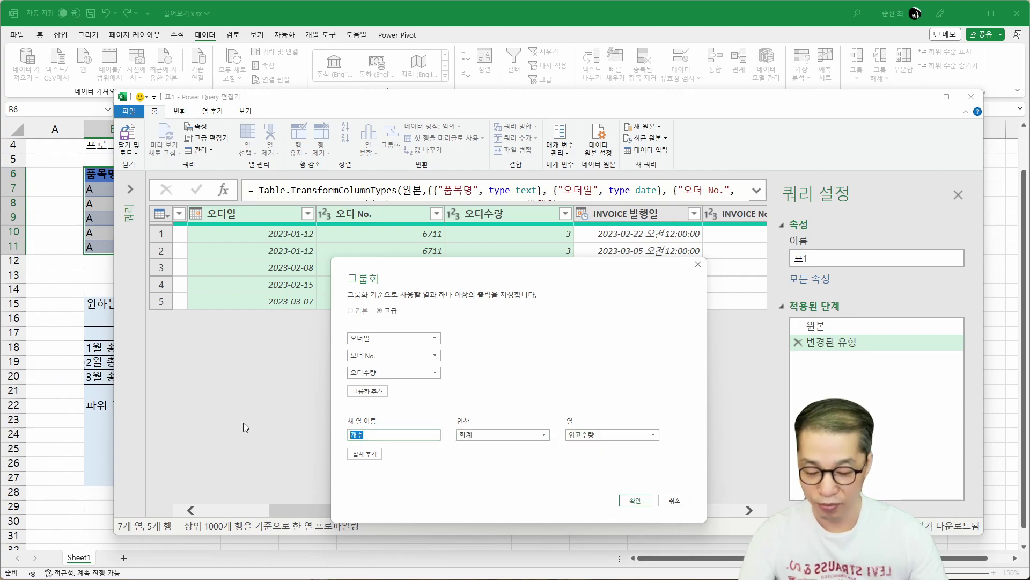
{"action": "type", "text": "열고수량"}
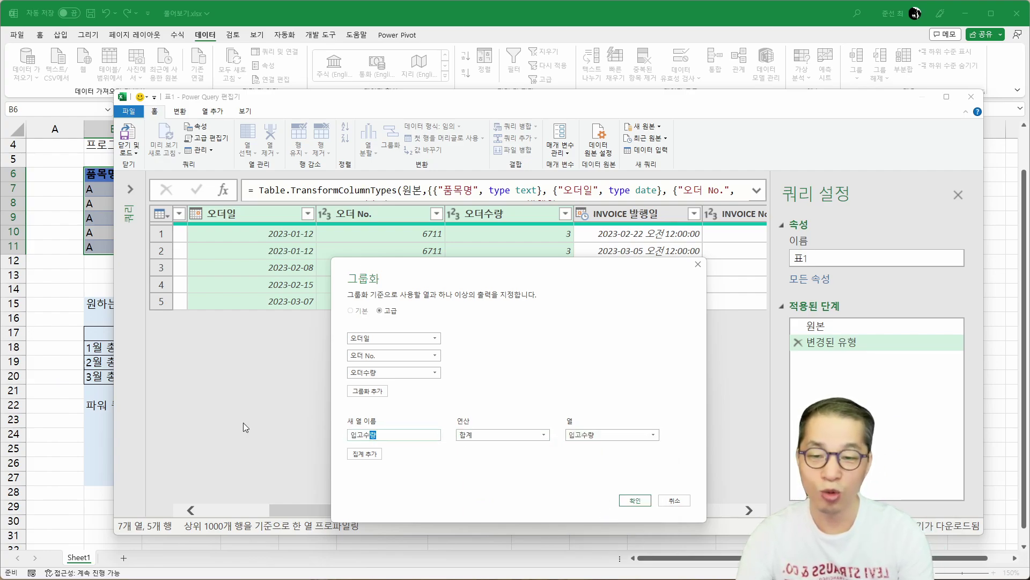
{"action": "left_click", "coordinate": [393, 396]}
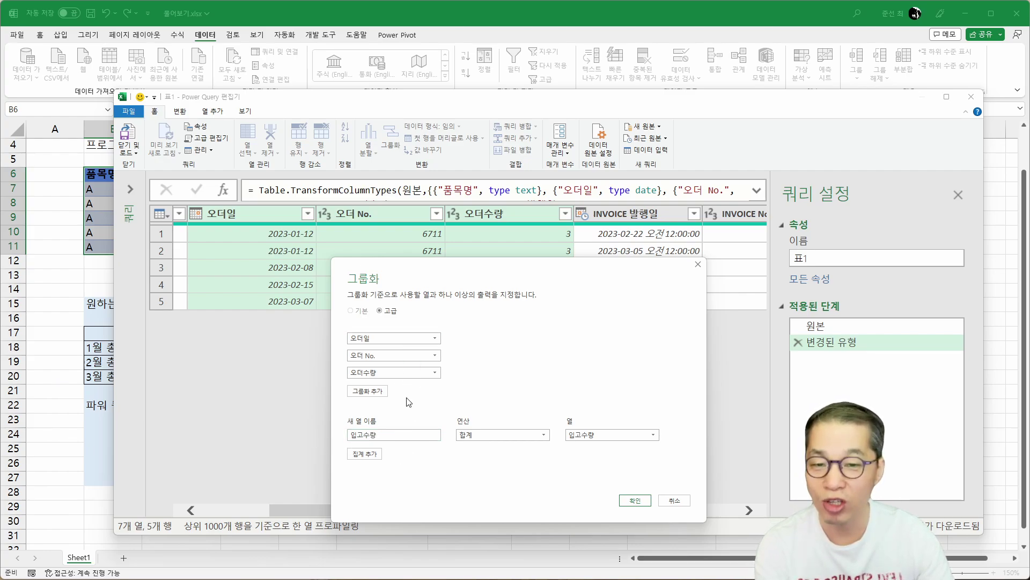
{"action": "left_click", "coordinate": [635, 500]}
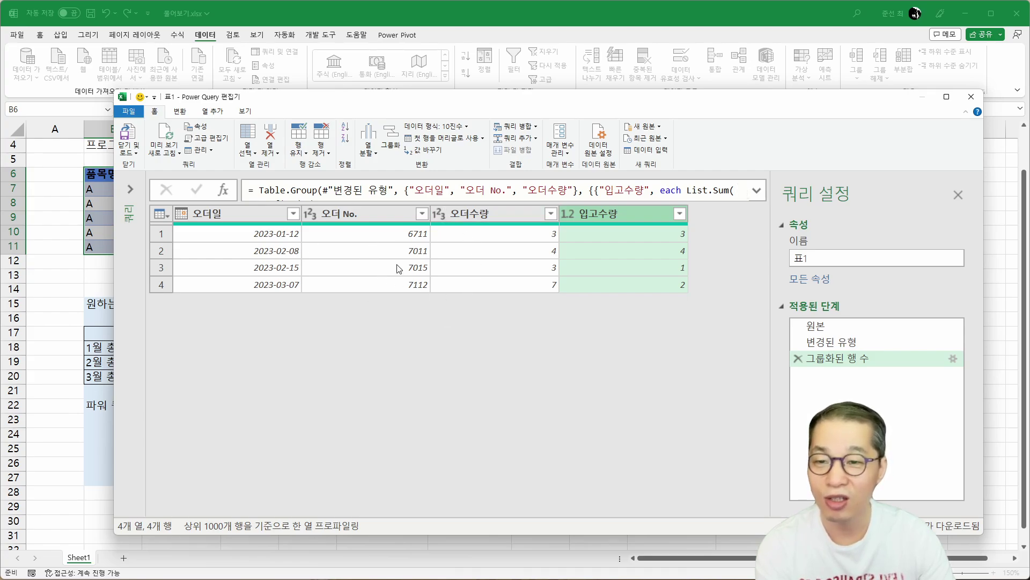
Step: Transform the dates in the 오더일 column into month names
{"action": "left_click", "coordinate": [232, 220]}
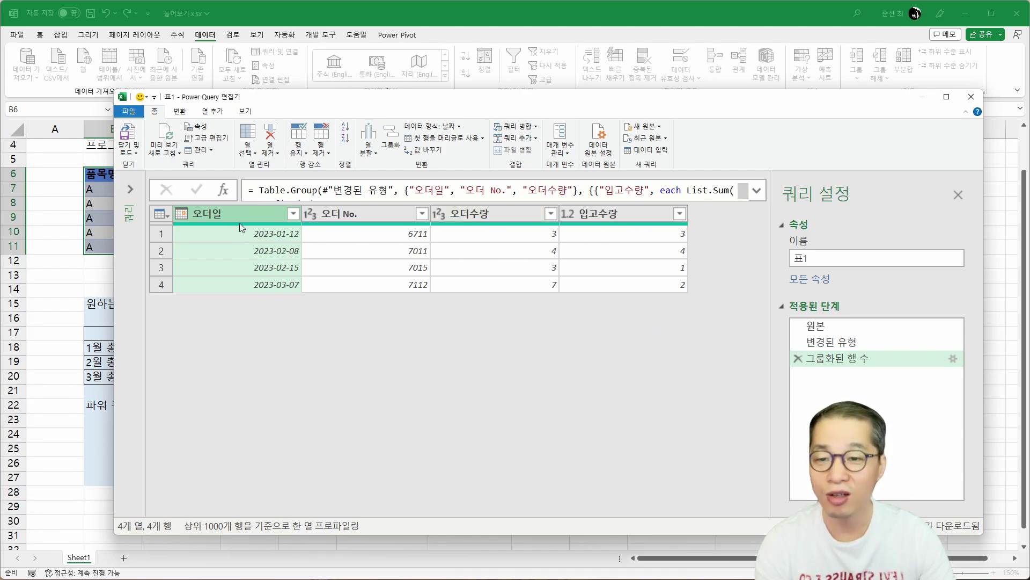
{"action": "left_click", "coordinate": [181, 112]}
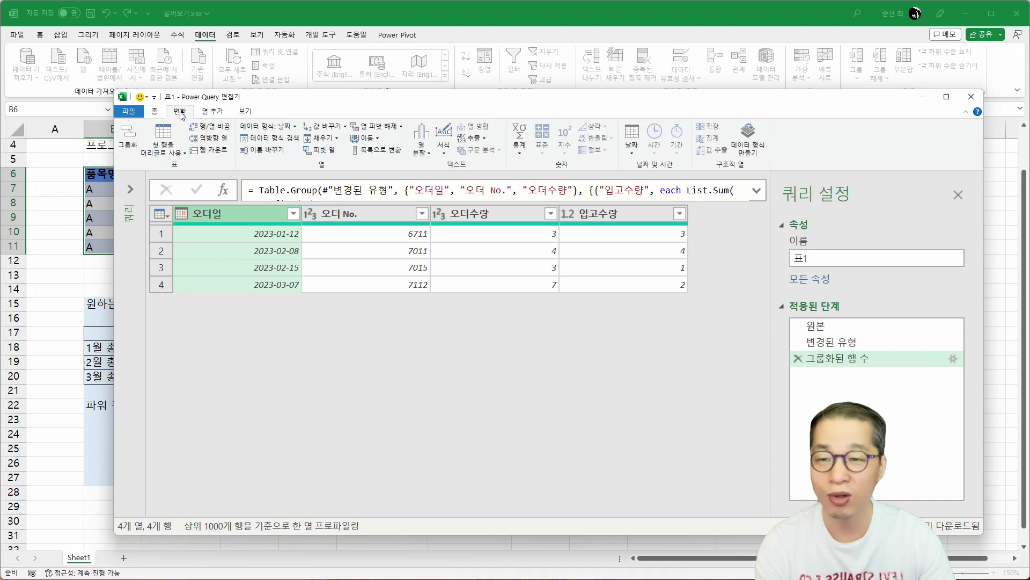
{"action": "left_click", "coordinate": [632, 141]}
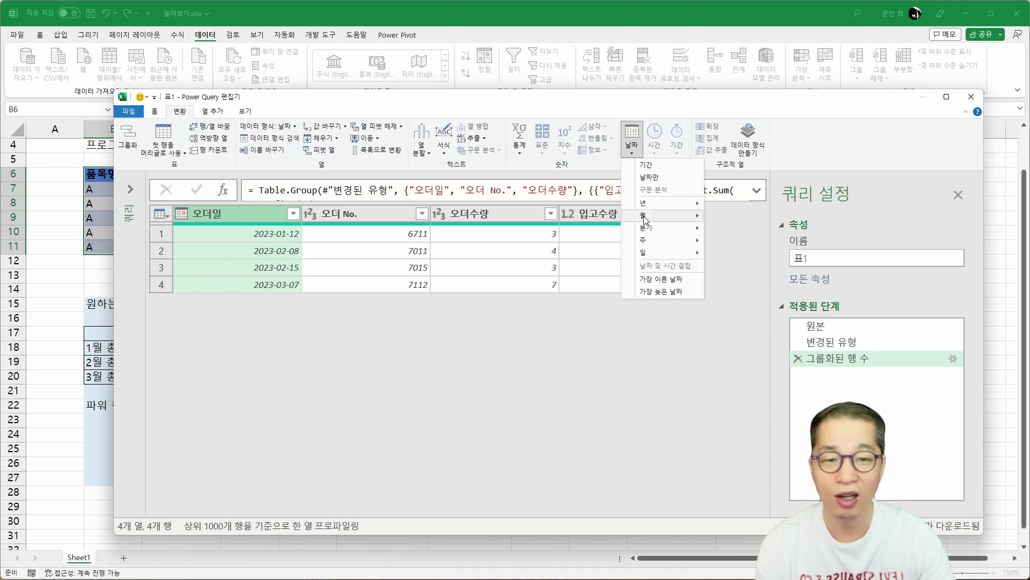
{"action": "mouse_move", "coordinate": [646, 220]}
{"action": "left_click", "coordinate": [742, 265]}
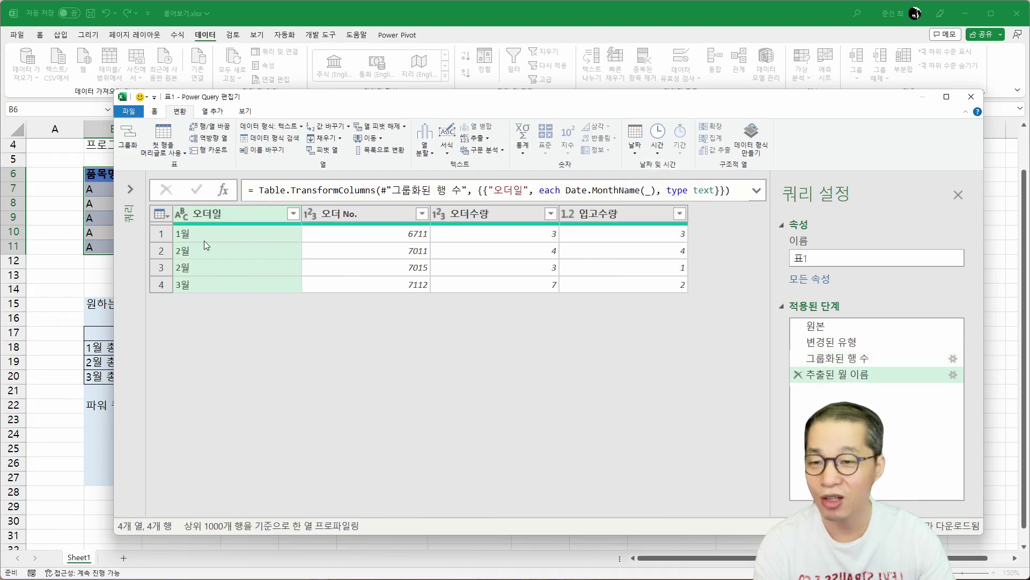
Step: Rename the 오더일 column as 월
{"action": "double_click", "coordinate": [215, 214]}
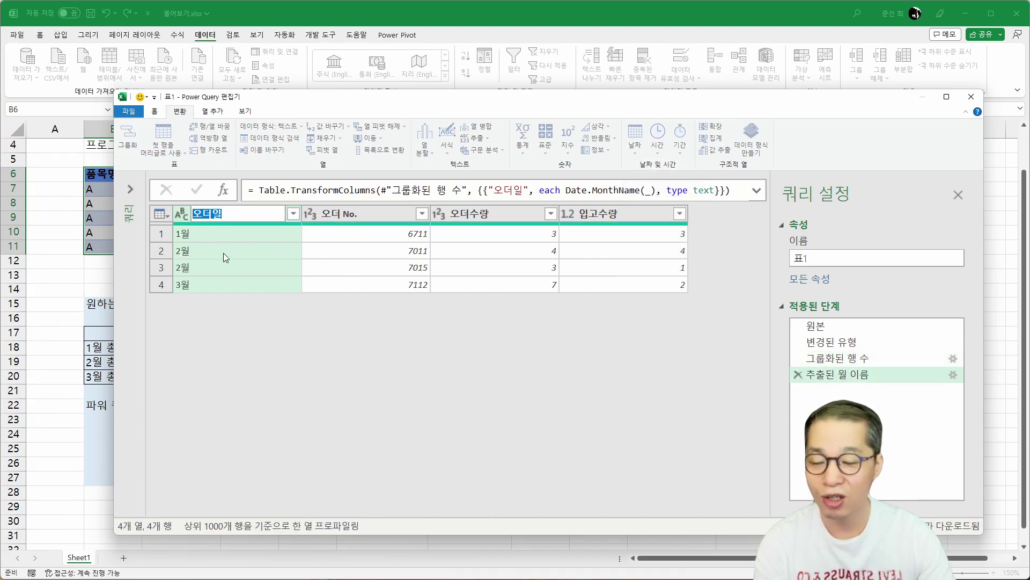
{"action": "type", "text": "월"}
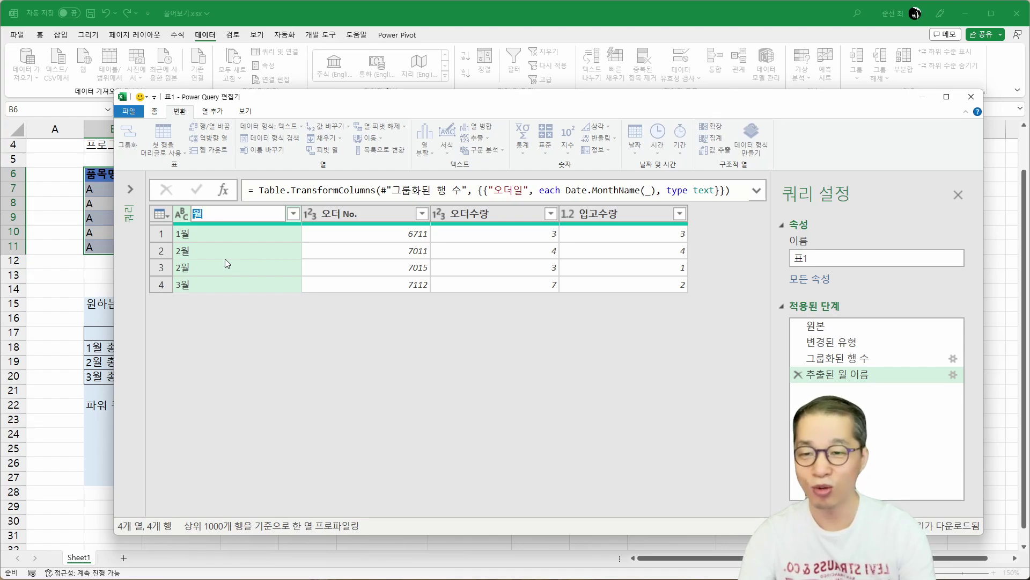
{"action": "key", "text": "Return"}
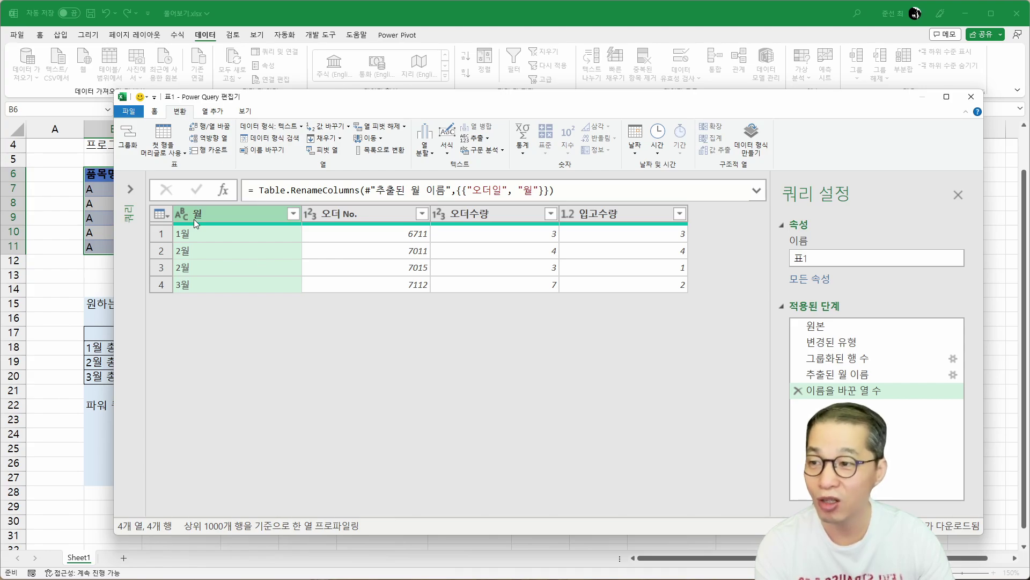
Step: Start a second grouping by 월 with the sum (합계) of 오더수량 as its aggregation
{"action": "left_click", "coordinate": [129, 139]}
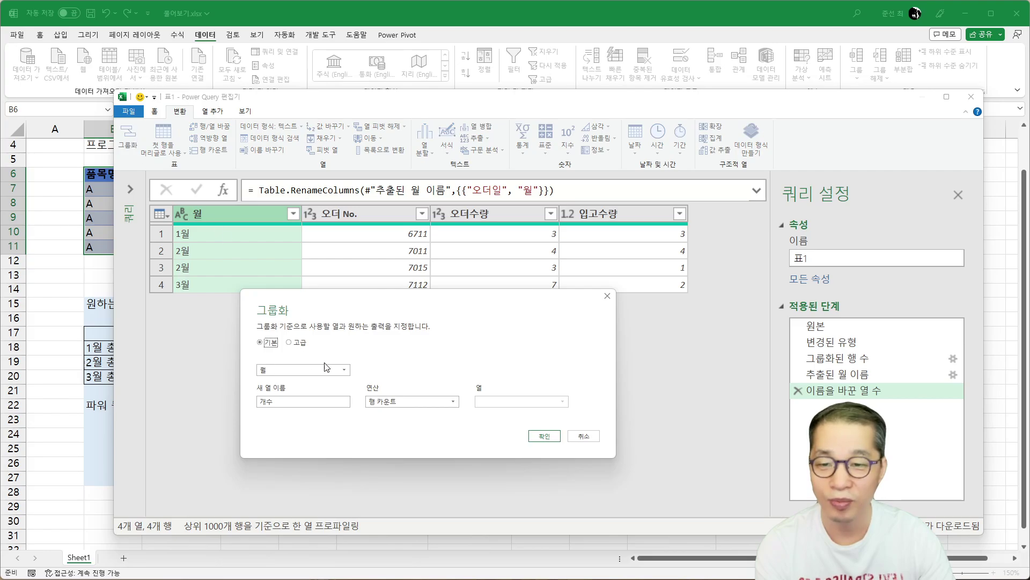
{"action": "left_click", "coordinate": [410, 402]}
{"action": "left_click", "coordinate": [403, 419]}
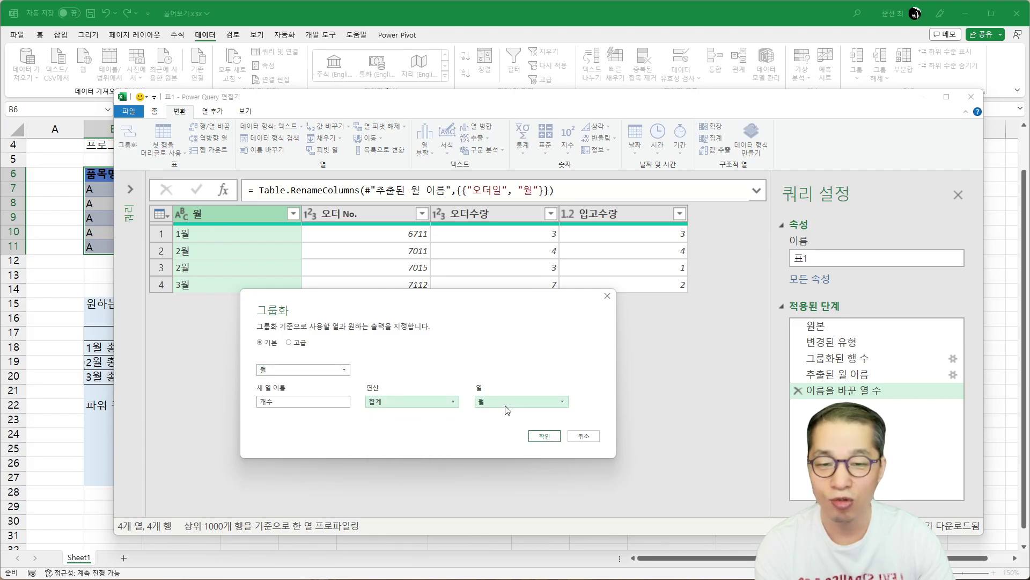
{"action": "left_click", "coordinate": [508, 407]}
{"action": "left_click", "coordinate": [507, 440]}
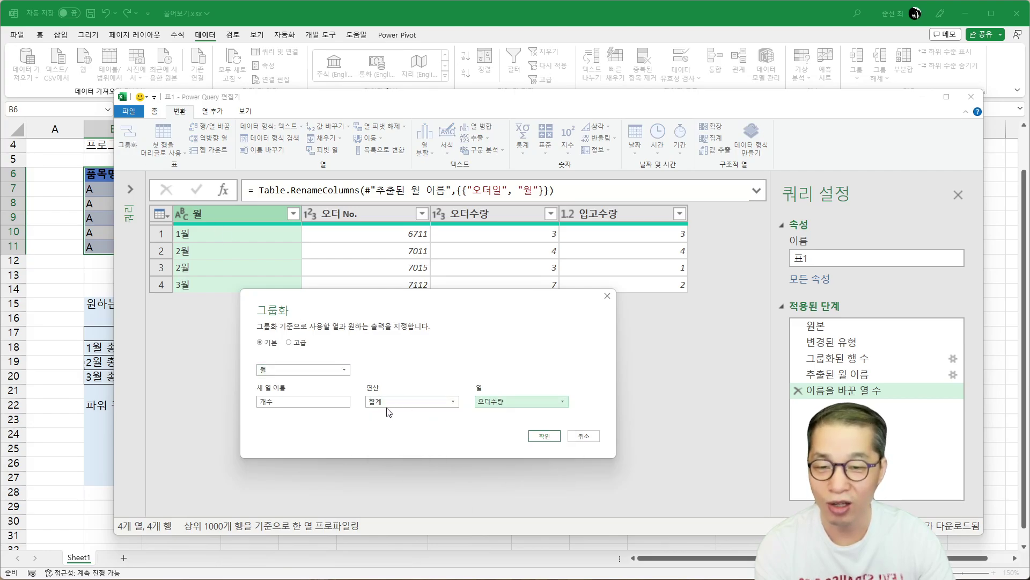
Step: Switch the grouping to advanced (고급) and add a second aggregation that sums 입고수량
{"action": "left_click", "coordinate": [298, 344]}
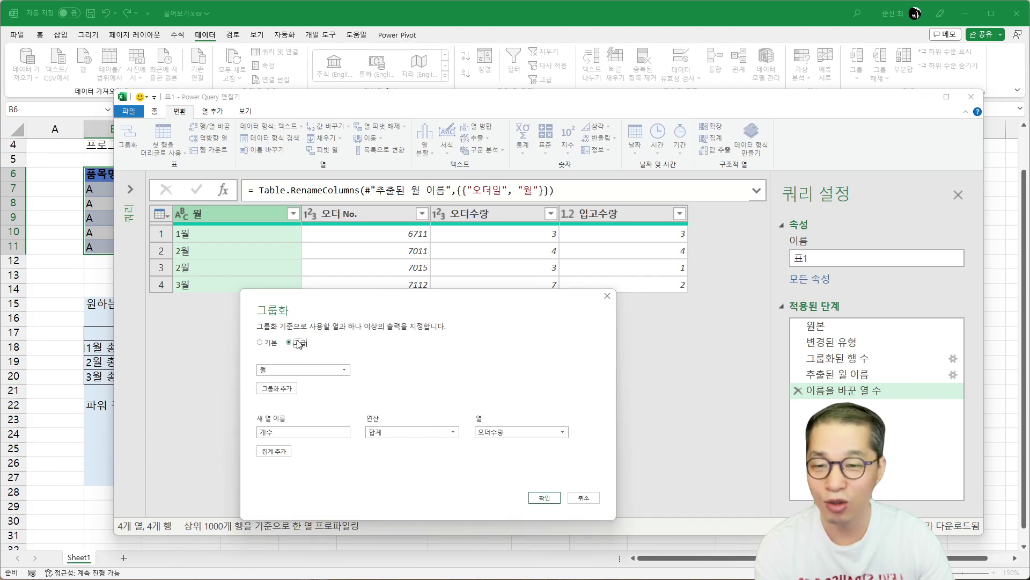
{"action": "left_click", "coordinate": [275, 451]}
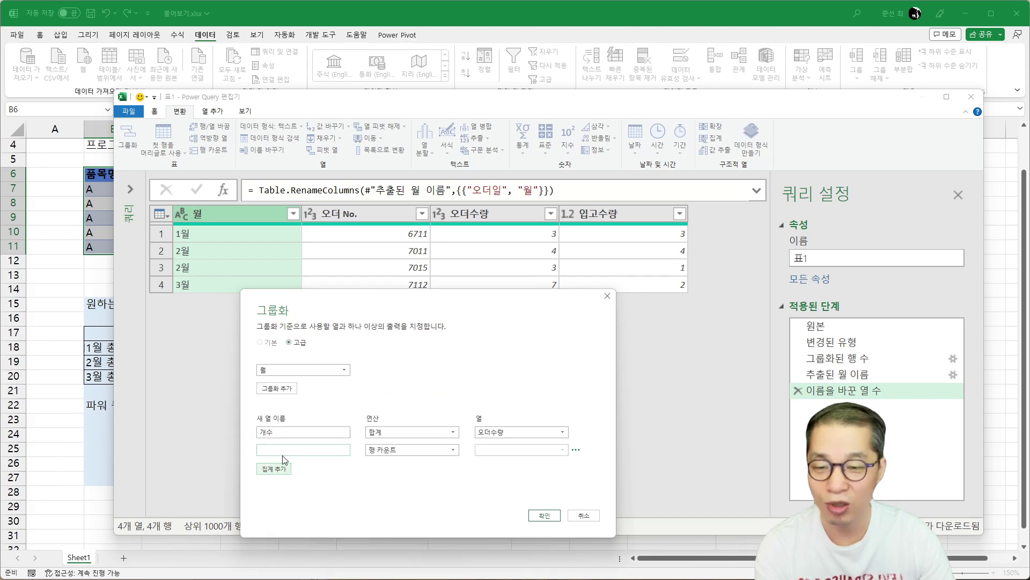
{"action": "left_click", "coordinate": [411, 450]}
{"action": "left_click", "coordinate": [404, 460]}
{"action": "left_click", "coordinate": [526, 450]}
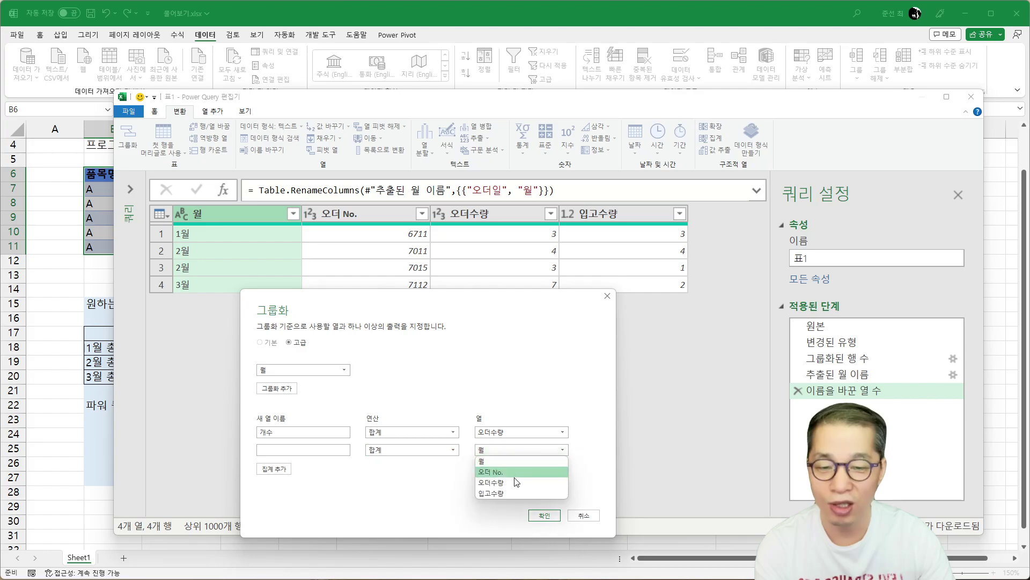
{"action": "left_click", "coordinate": [510, 494]}
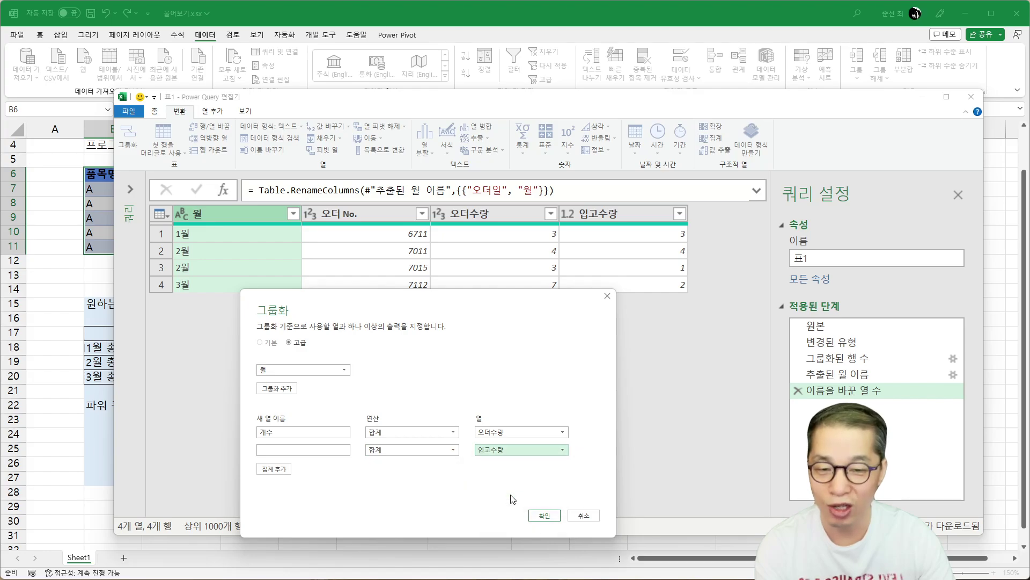
Step: Name the two aggregation columns 오더수량 and 입고수량 and apply the grouping by month
{"action": "double_click", "coordinate": [263, 431]}
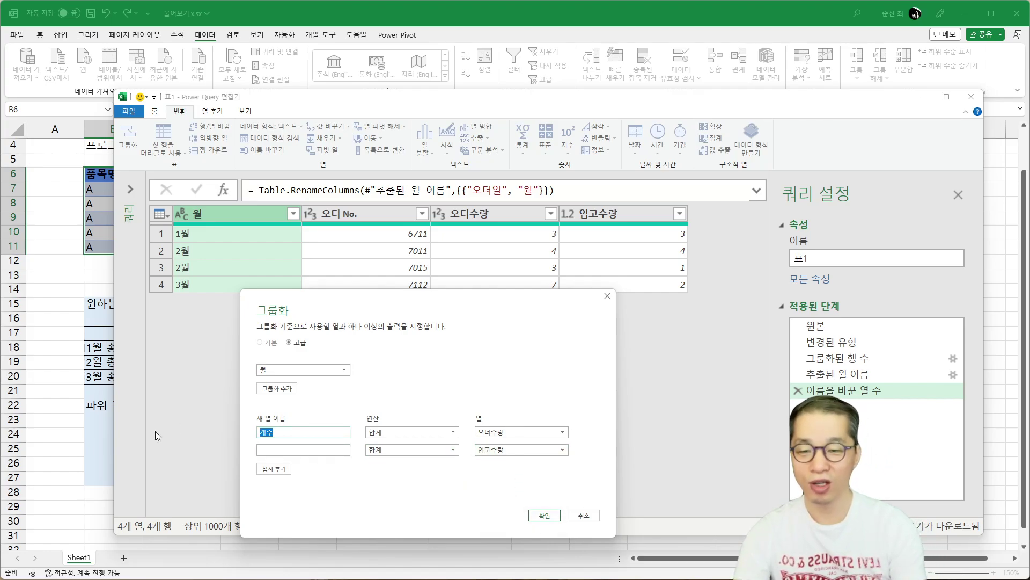
{"action": "type", "text": "열"}
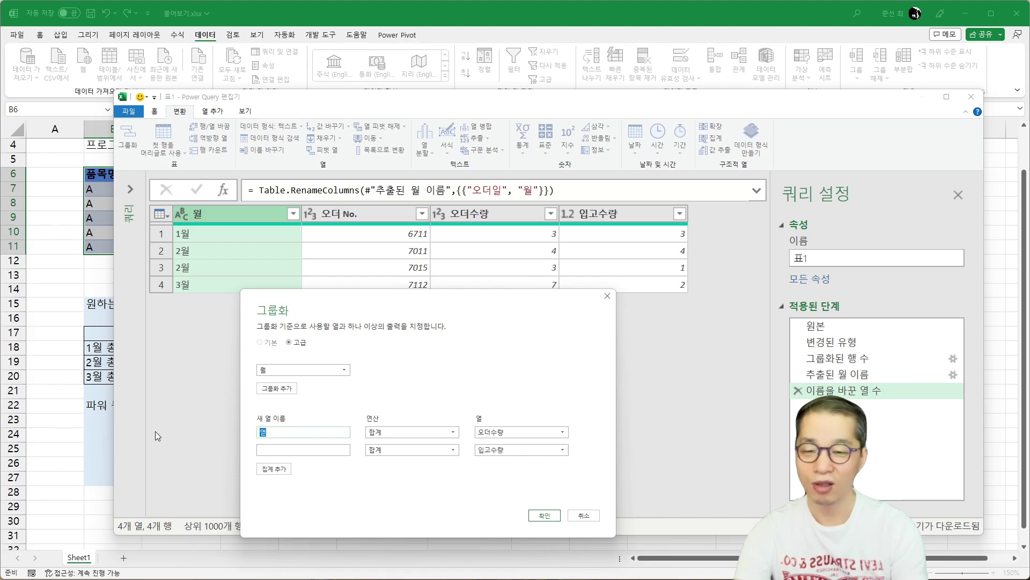
{"action": "type", "text": "더수량"}
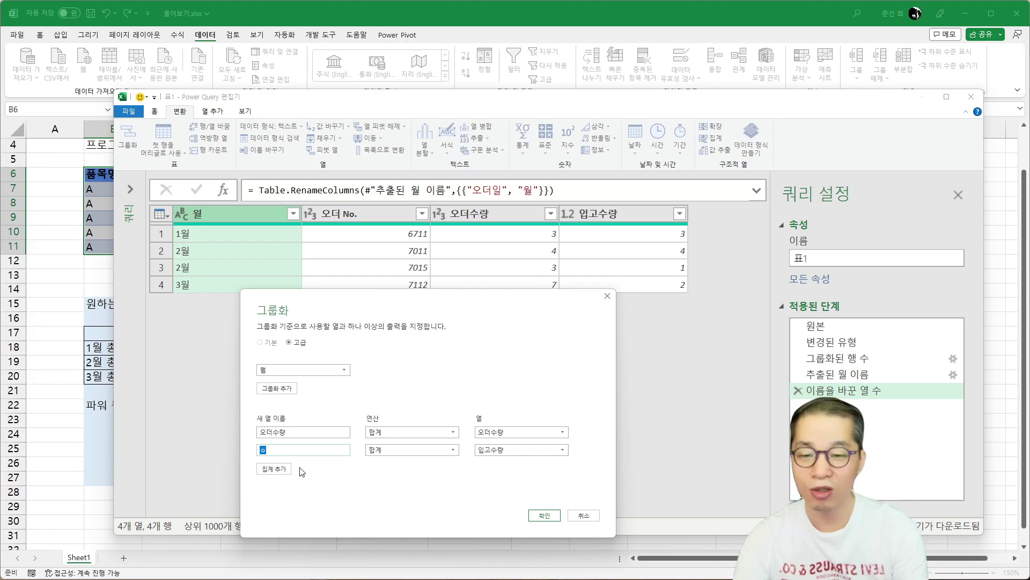
{"action": "type", "text": "입고수량"}
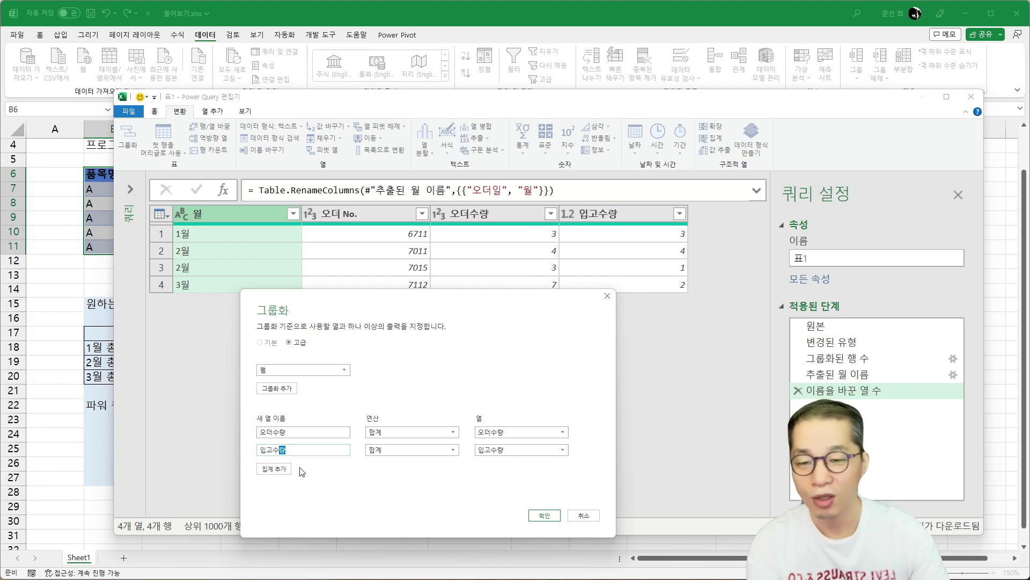
{"action": "left_click", "coordinate": [544, 515]}
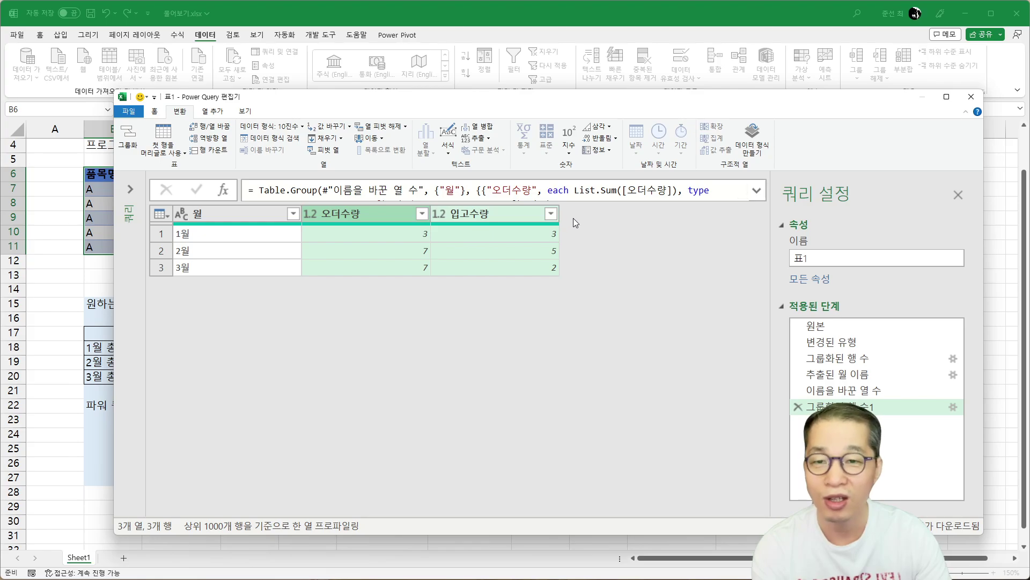
Step: Add a custom column named 미입고수량 with the formula [오더수량] - [입고수량]
{"action": "left_click", "coordinate": [213, 111]}
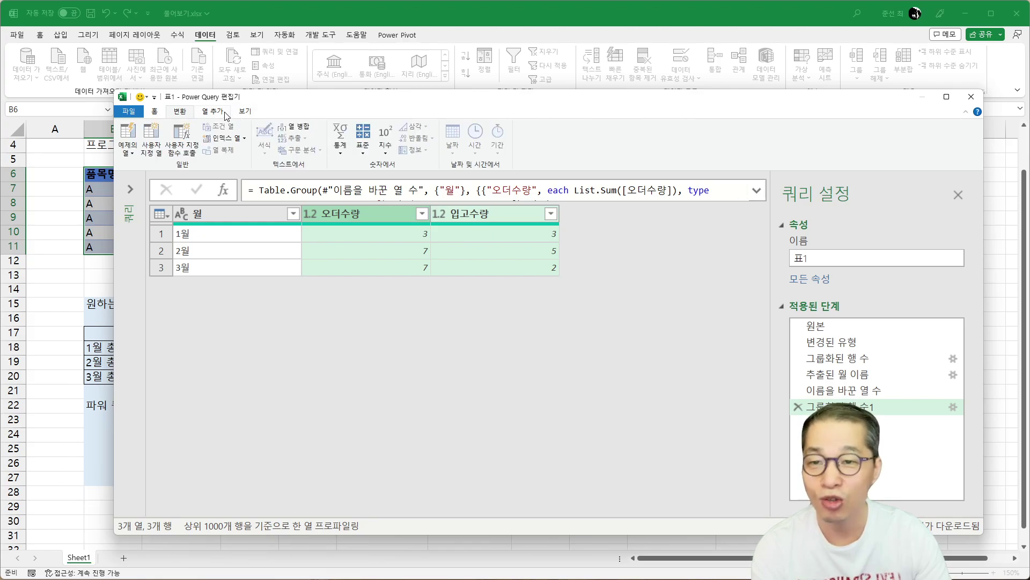
{"action": "left_click", "coordinate": [155, 140]}
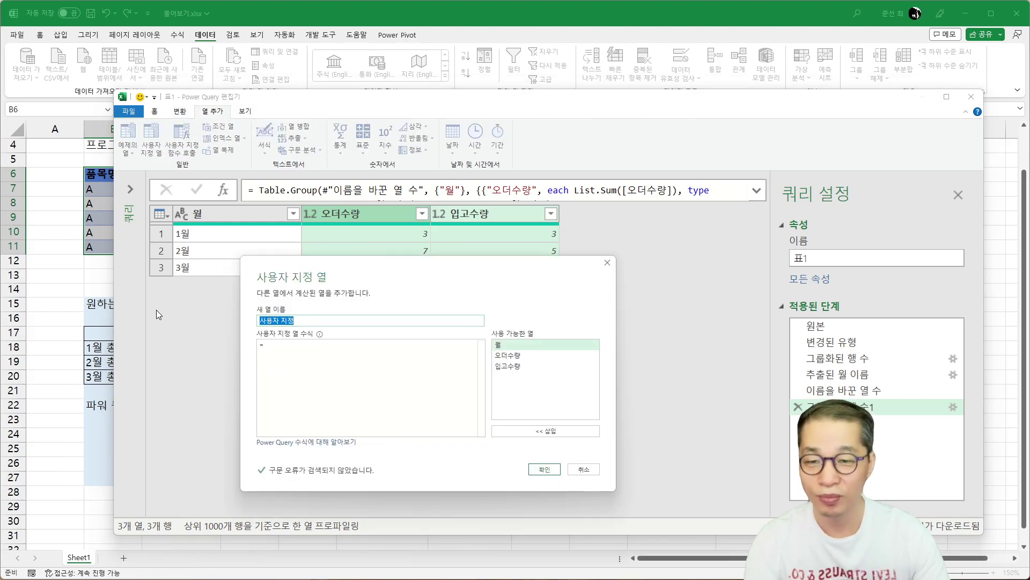
{"action": "type", "text": "월입곳"}
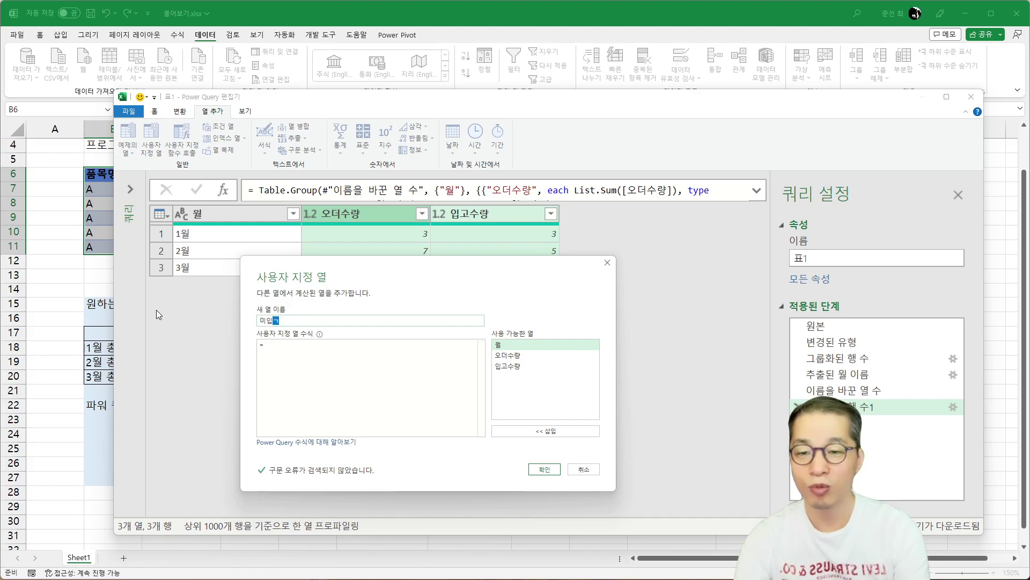
{"action": "type", "text": "수량"}
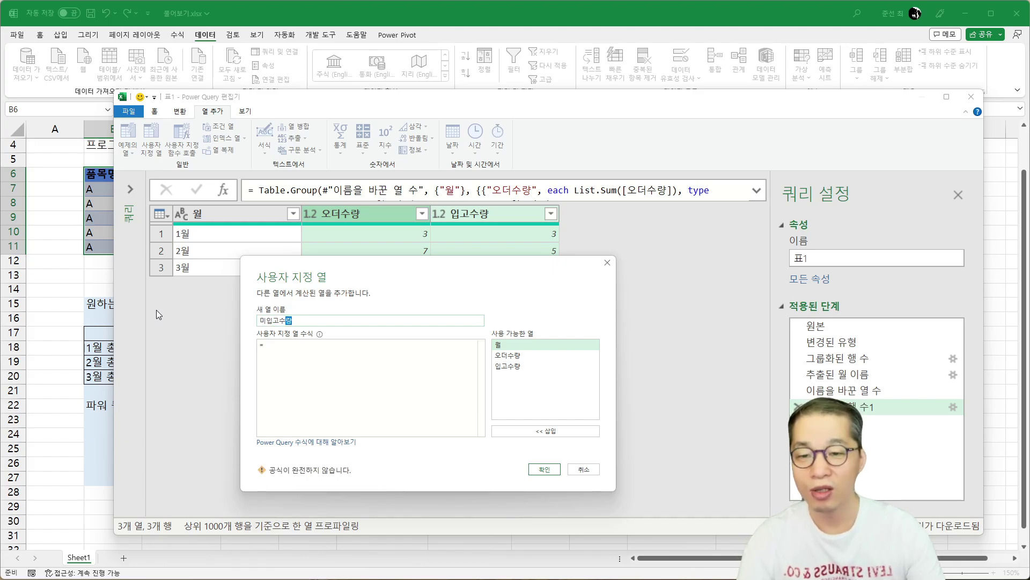
{"action": "left_click", "coordinate": [320, 349]}
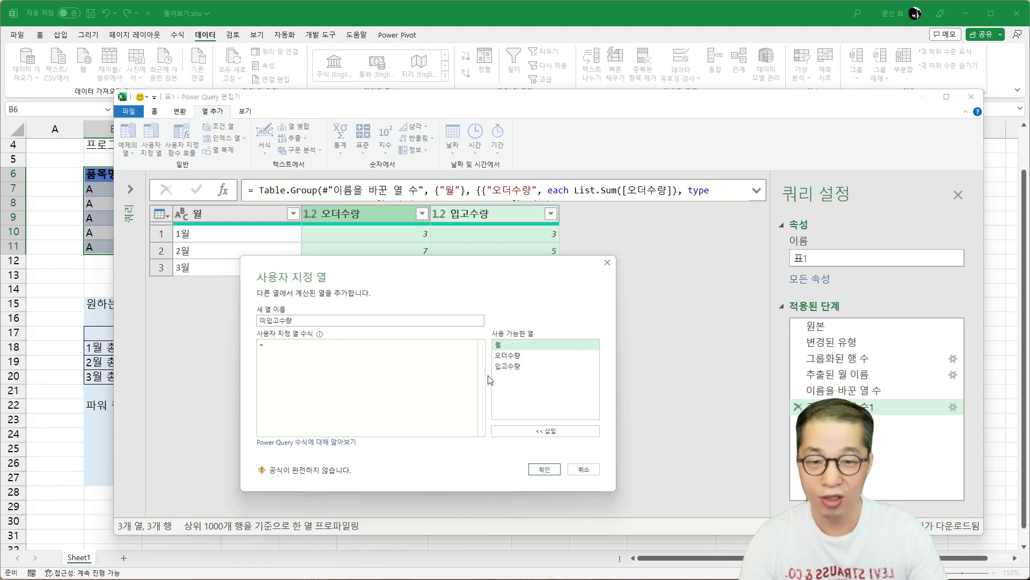
{"action": "double_click", "coordinate": [508, 355]}
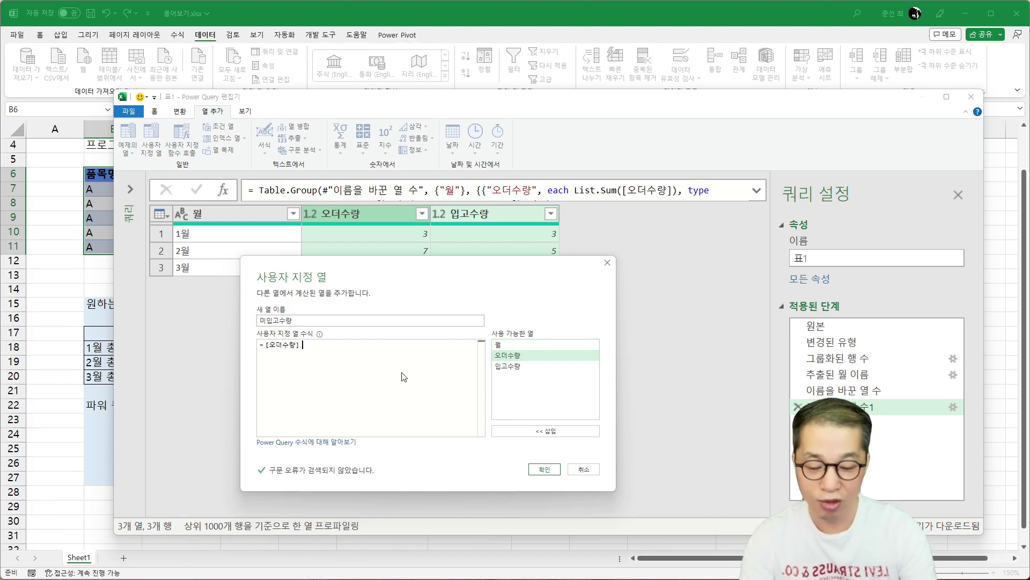
{"action": "type", "text": "-"}
{"action": "double_click", "coordinate": [506, 366]}
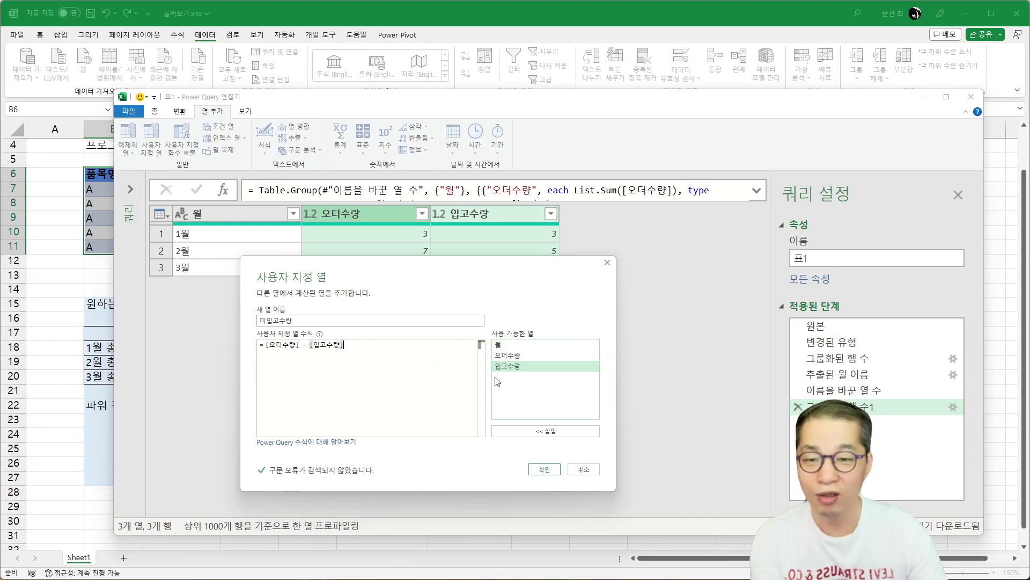
{"action": "left_click", "coordinate": [545, 470]}
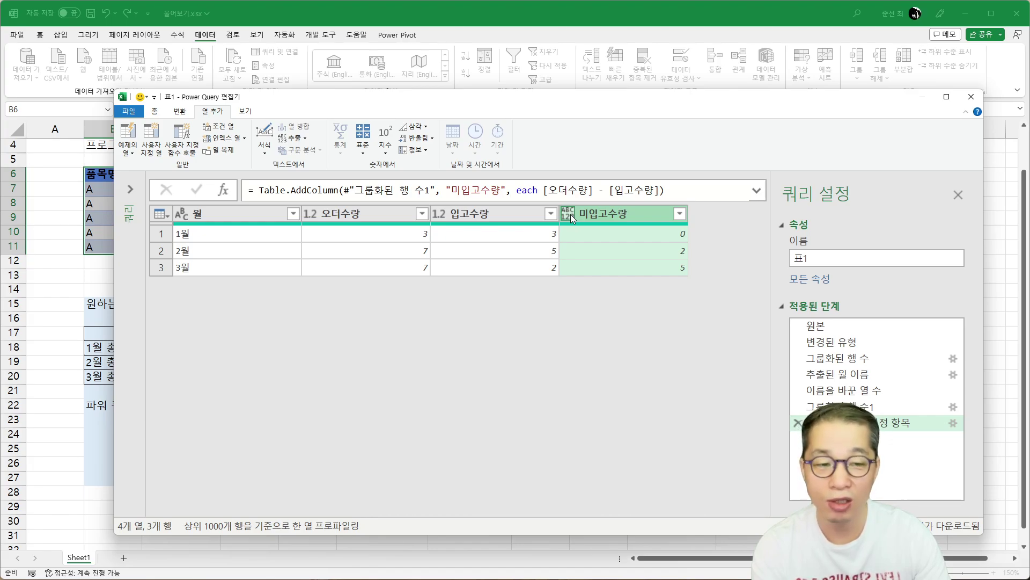
Step: Set the 미입고수량 column's data type by adding type number as the last argument of its Table.AddColumn formula
{"action": "left_click", "coordinate": [570, 214]}
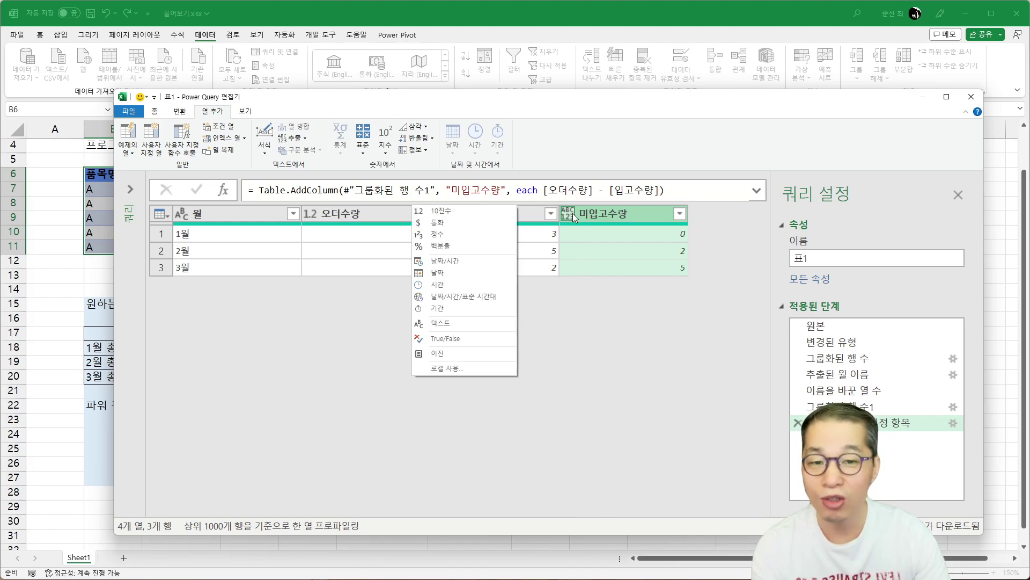
{"action": "left_click", "coordinate": [563, 352]}
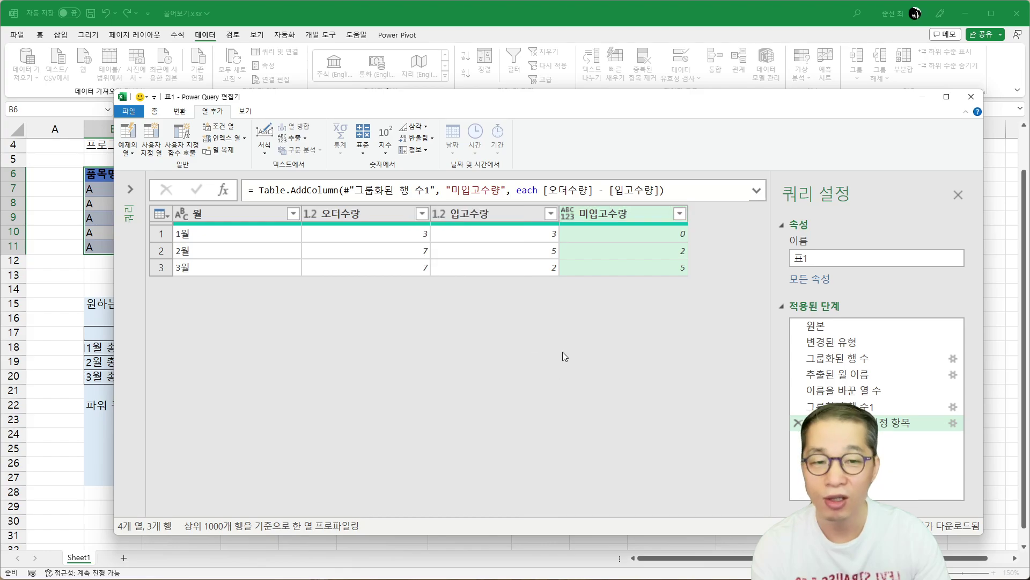
{"action": "left_click", "coordinate": [661, 191]}
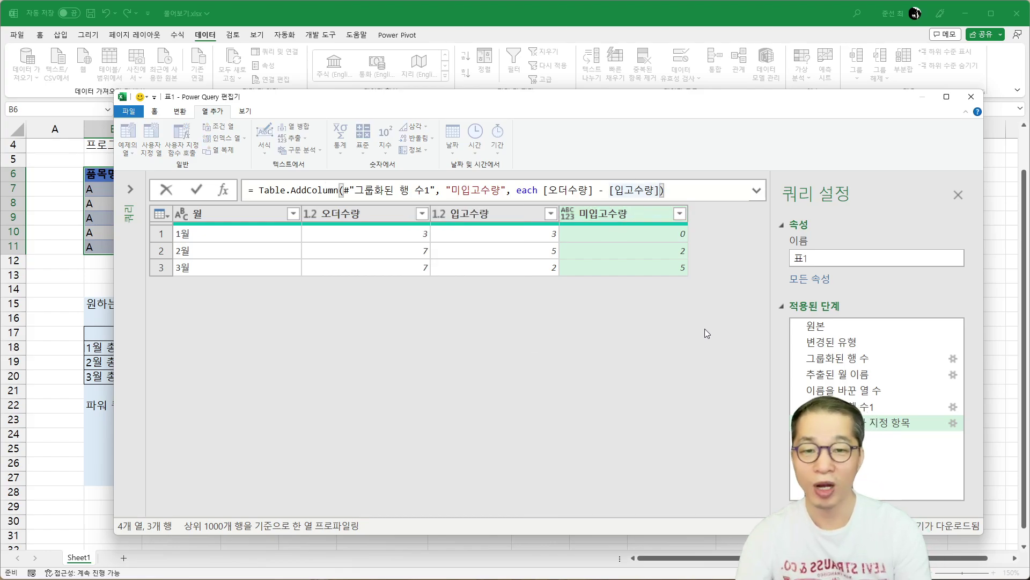
{"action": "type", "text": ", "}
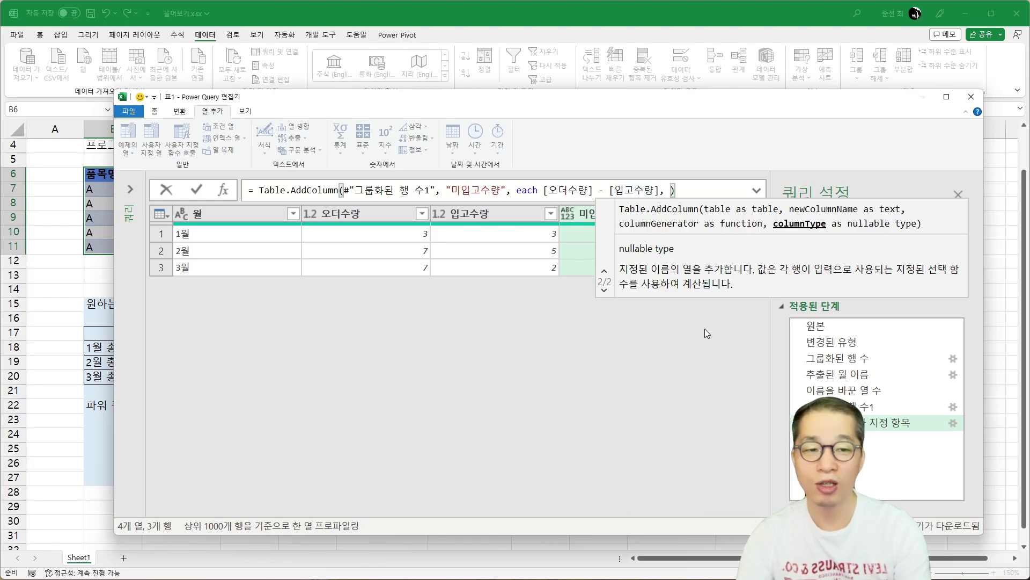
{"action": "type", "text": "TYPE"}
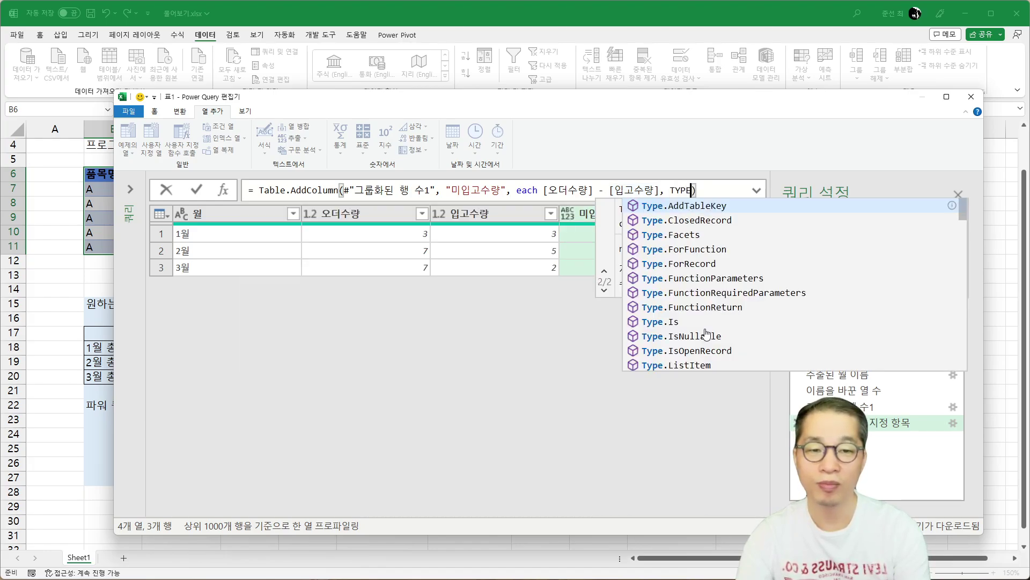
{"action": "key", "text": "Caps_Lock"}
{"action": "key", "text": "BackSpace"}
{"action": "key", "text": "BackSpace"}
{"action": "key", "text": "BackSpace"}
{"action": "key", "text": "BackSpace"}
{"action": "type", "text": "tey"}
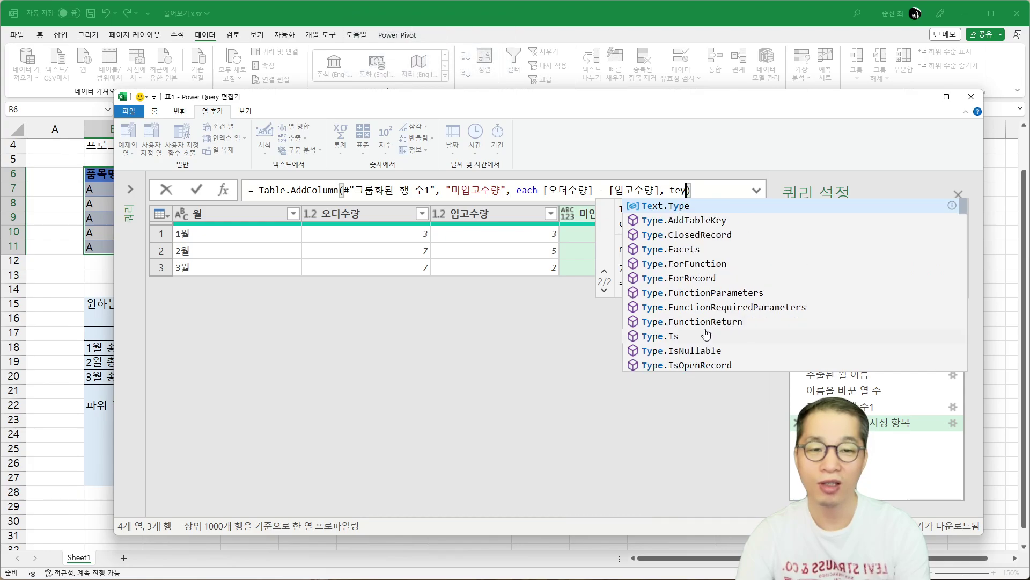
{"action": "key", "text": "BackSpace"}
{"action": "key", "text": "BackSpace"}
{"action": "type", "text": "ype numb"}
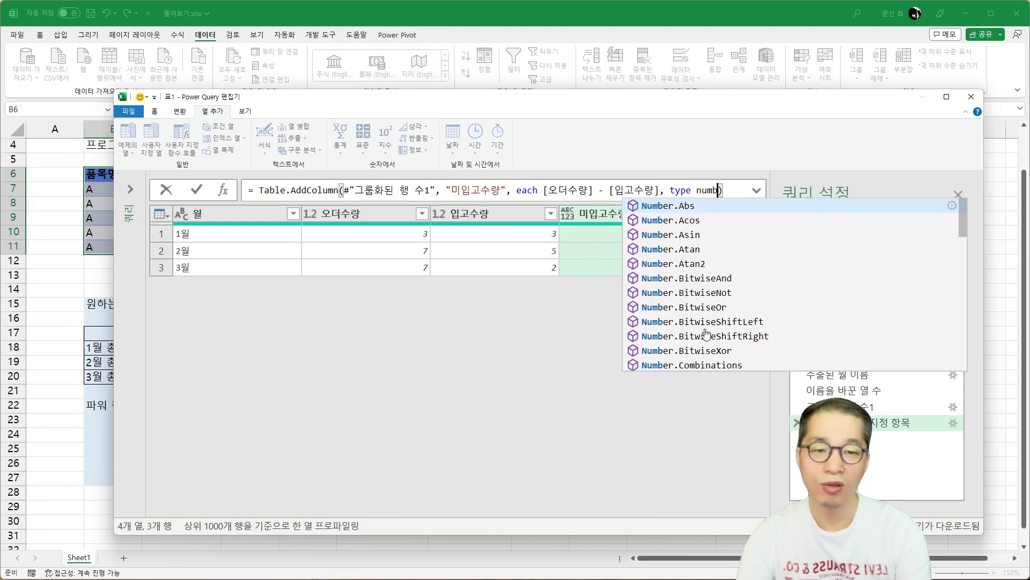
{"action": "type", "text": "er"}
{"action": "left_click", "coordinate": [541, 355]}
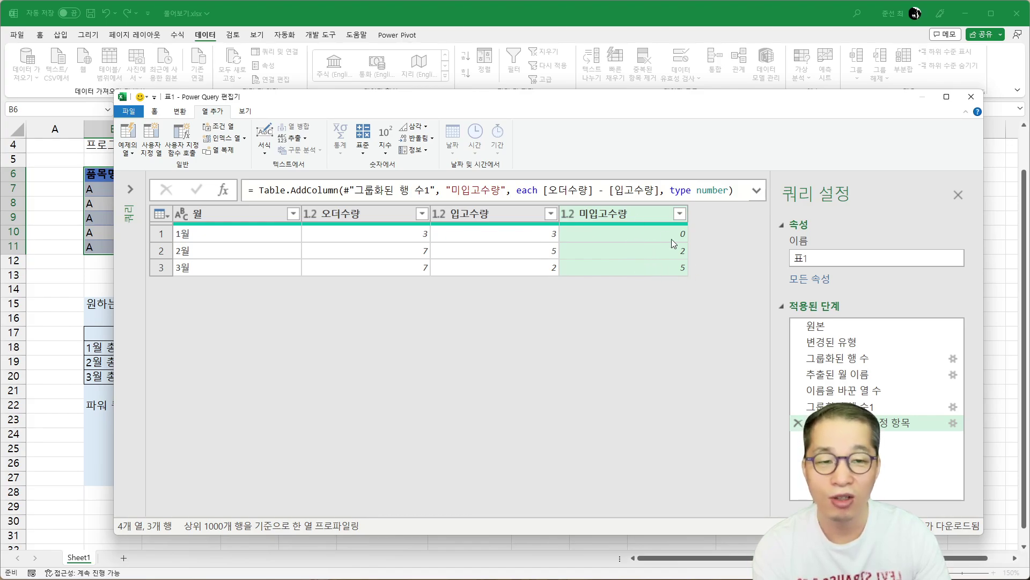
Step: Rename the query as 집계표
{"action": "double_click", "coordinate": [829, 259]}
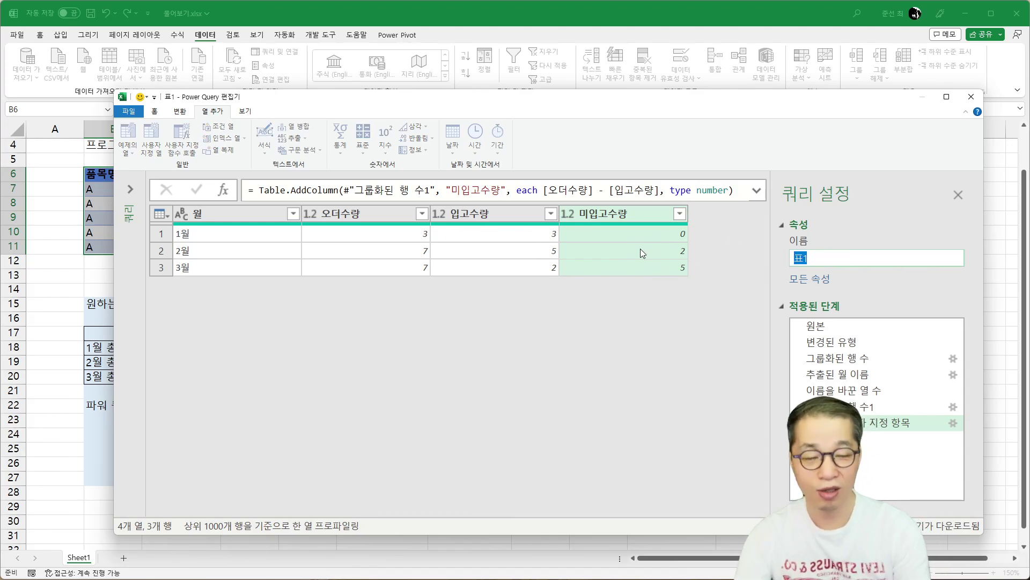
{"action": "type", "text": "wl"}
{"action": "key", "text": "BackSpace"}
{"action": "key", "text": "BackSpace"}
{"action": "type", "text": "ㅈ니"}
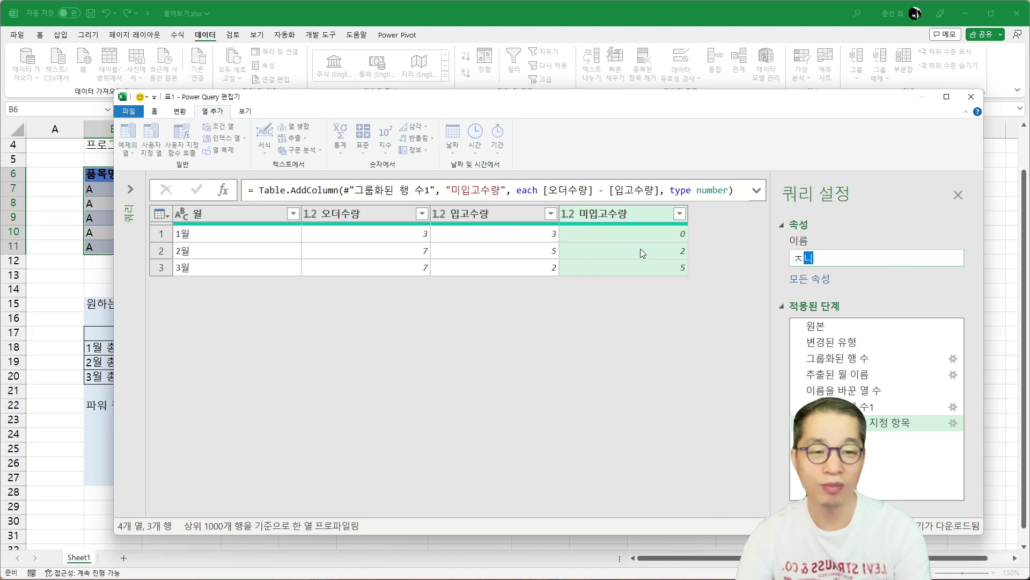
{"action": "key", "text": "BackSpace"}
{"action": "key", "text": "BackSpace"}
{"action": "type", "text": "집계표"}
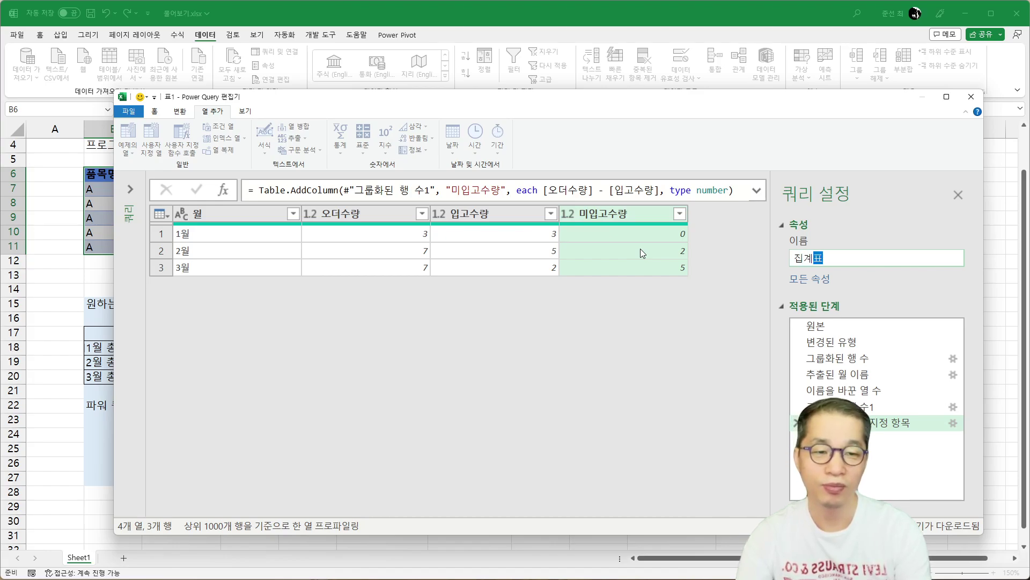
{"action": "key", "text": "Return"}
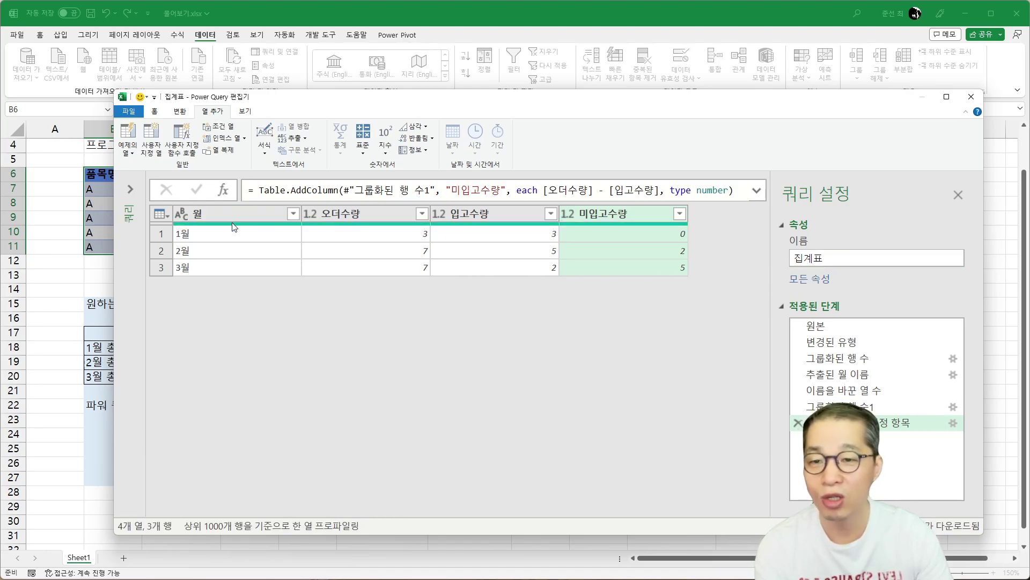
Step: Load the query as a table into the existing worksheet at Sheet1 B23 and widen column B to about 14
{"action": "left_click", "coordinate": [137, 112]}
{"action": "left_click", "coordinate": [167, 156]}
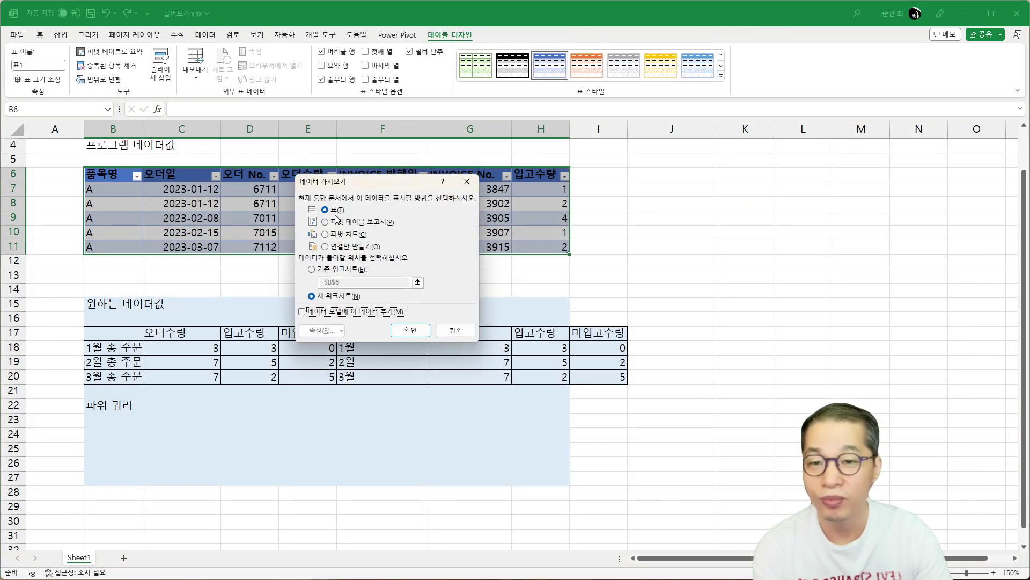
{"action": "left_click", "coordinate": [335, 271]}
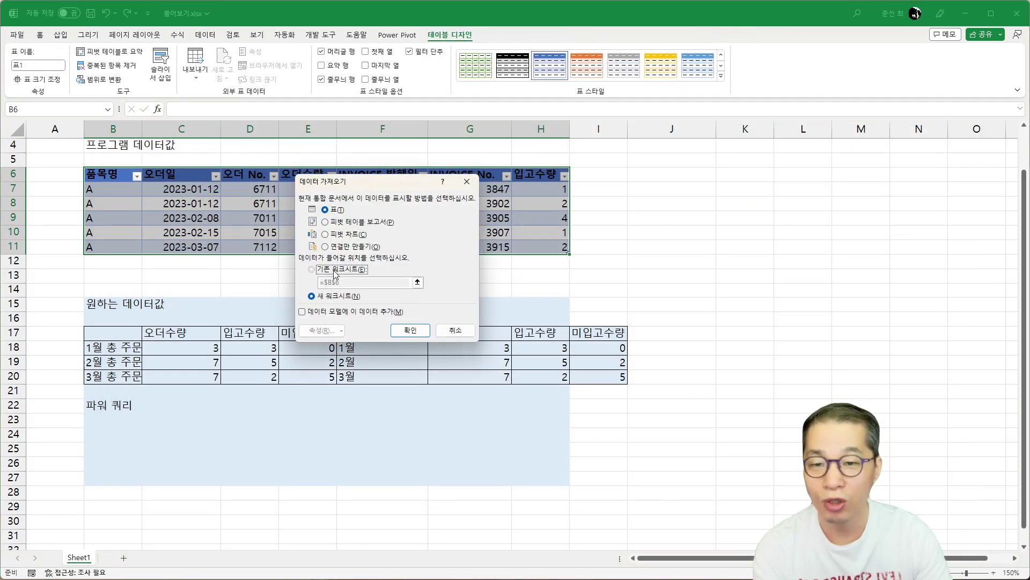
{"action": "left_click", "coordinate": [119, 419]}
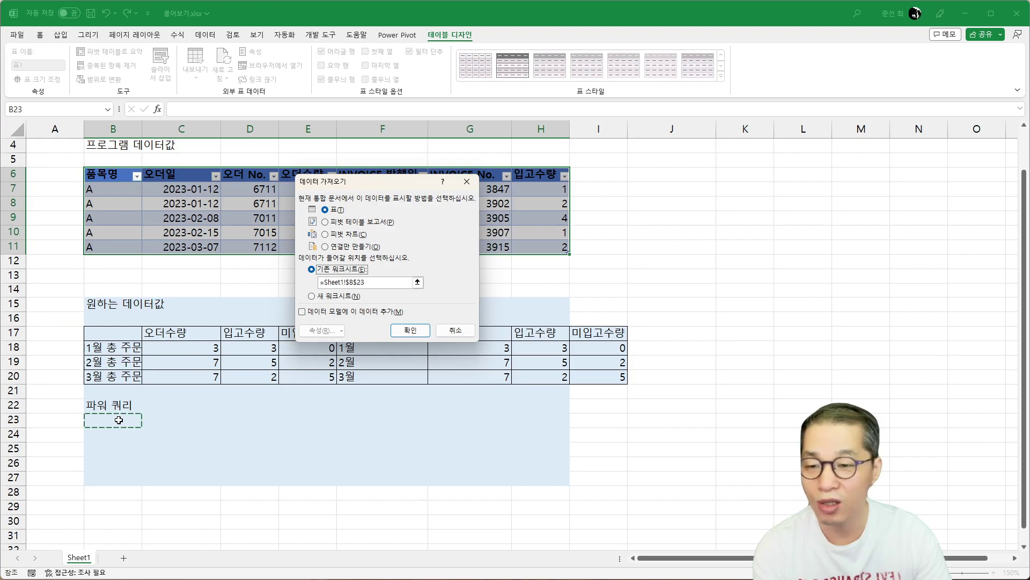
{"action": "left_click", "coordinate": [410, 331]}
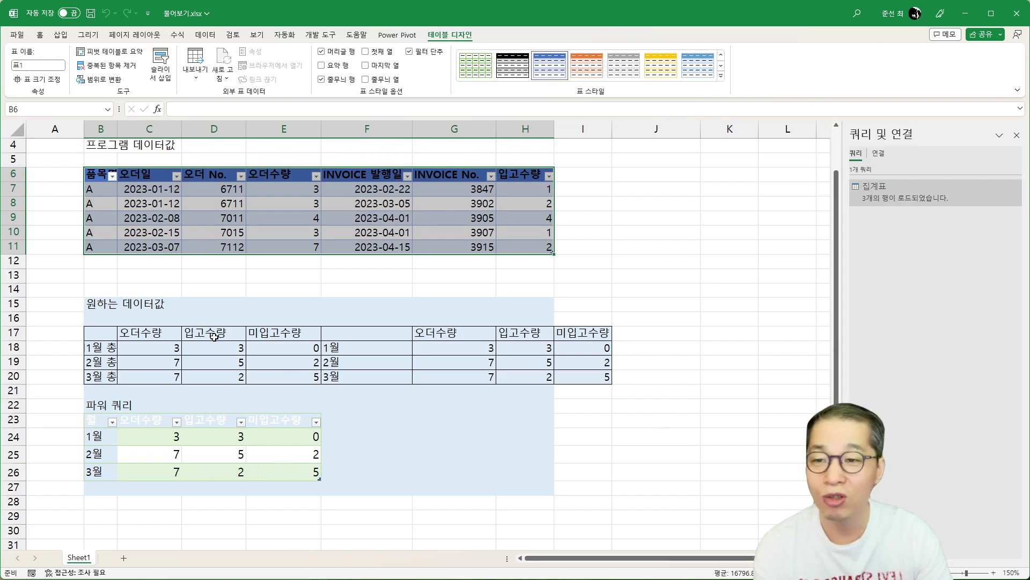
{"action": "double_click", "coordinate": [118, 129]}
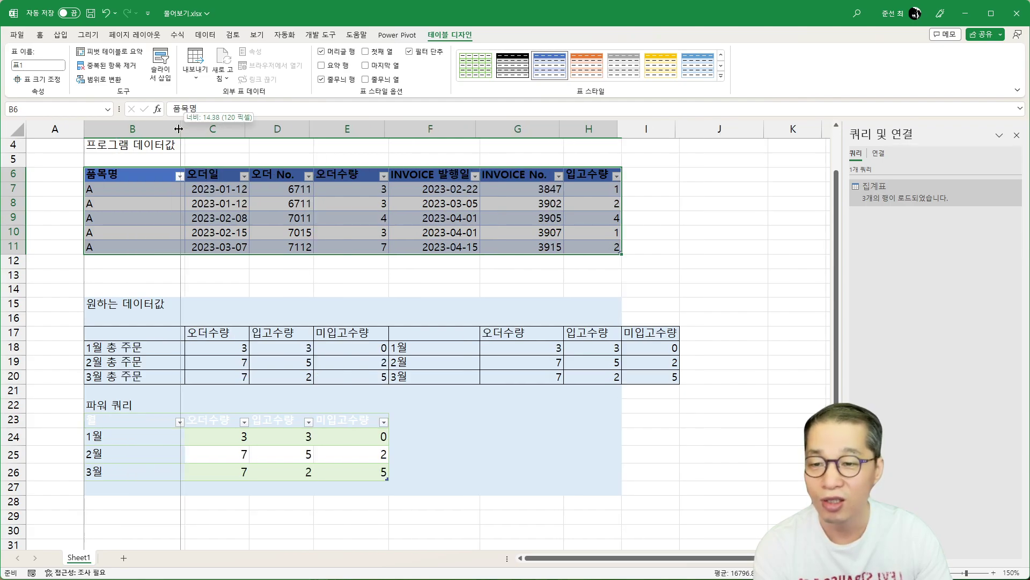
{"action": "left_click_drag", "start_coordinate": [185, 129], "coordinate": [179, 129]}
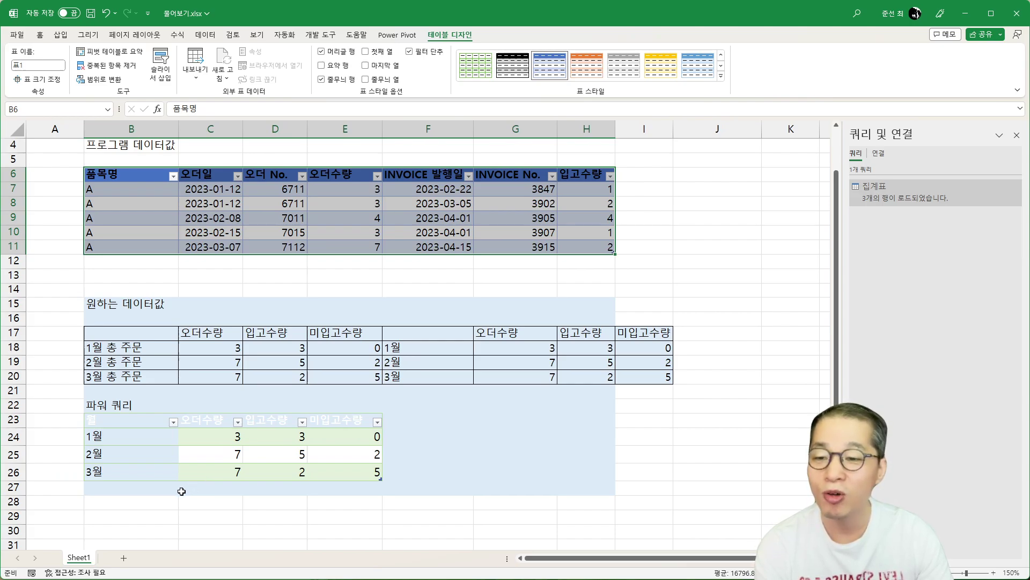
Step: Enter the heading 파워 피벗 in cell B28 below the loaded query table
{"action": "left_click", "coordinate": [133, 508]}
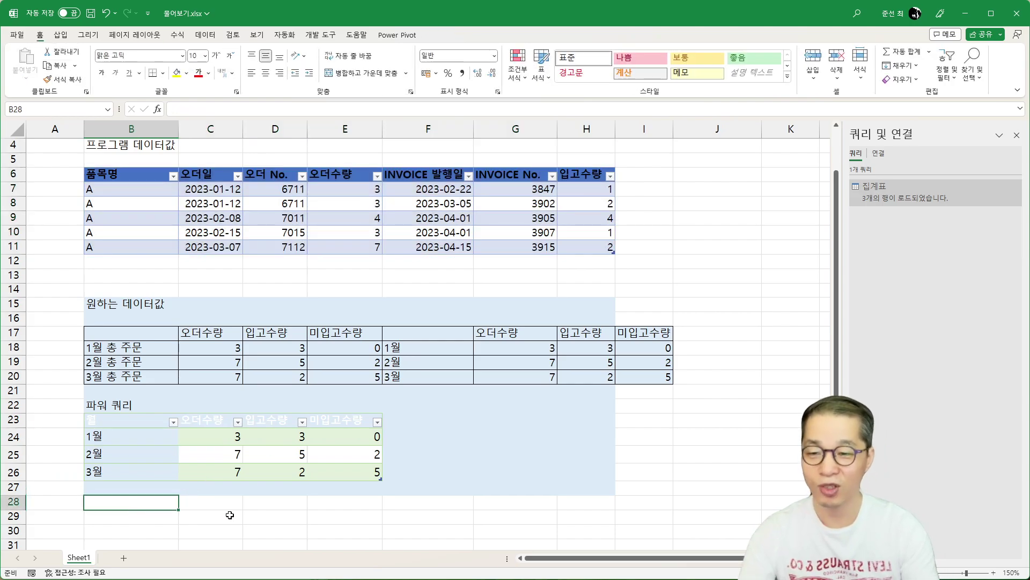
{"action": "type", "text": "파우 피벗"}
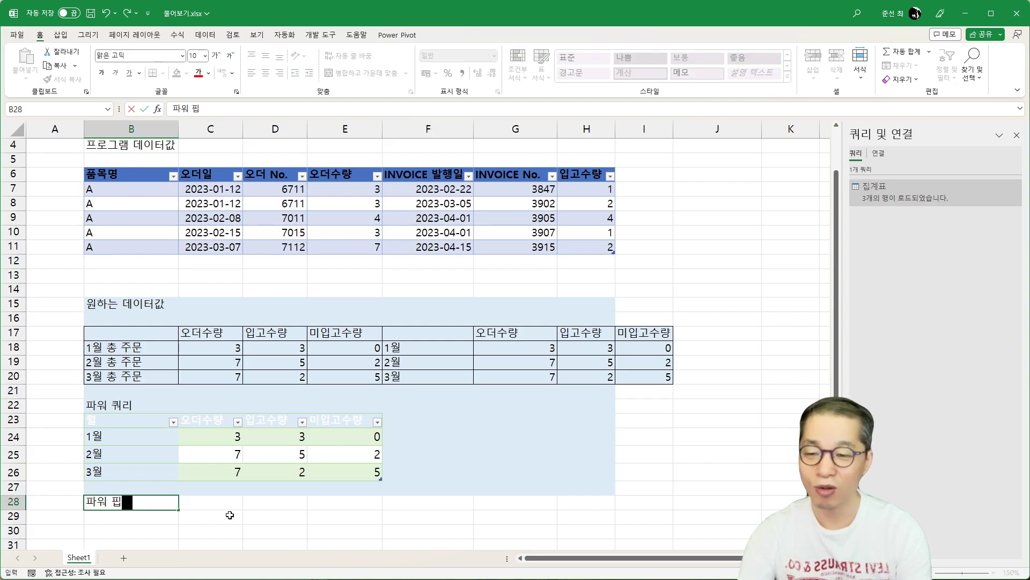
{"action": "key", "text": "Return"}
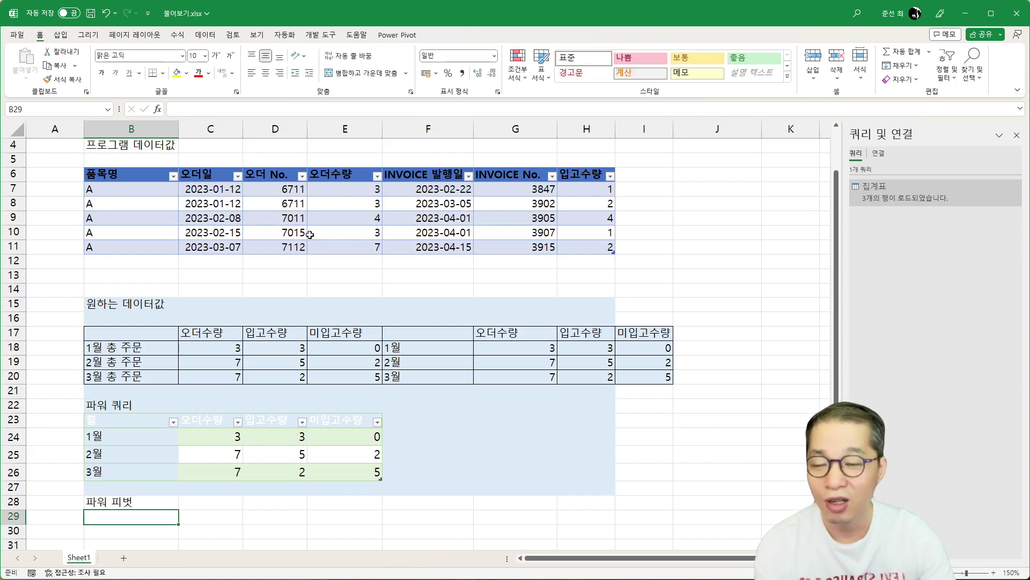
{"action": "left_click_drag", "start_coordinate": [300, 192], "coordinate": [330, 198]}
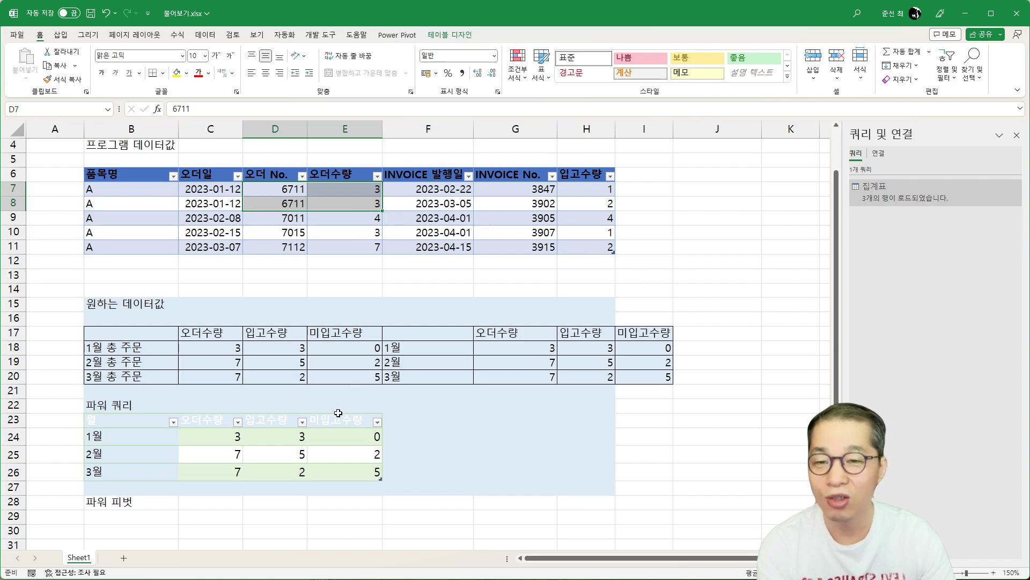
{"action": "left_click", "coordinate": [357, 217]}
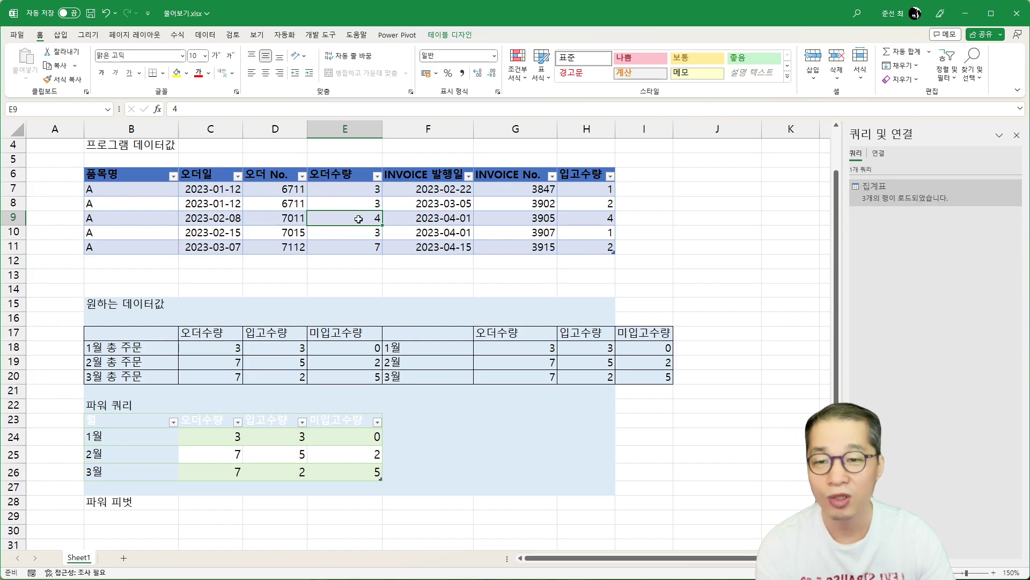
{"action": "left_click", "coordinate": [415, 40]}
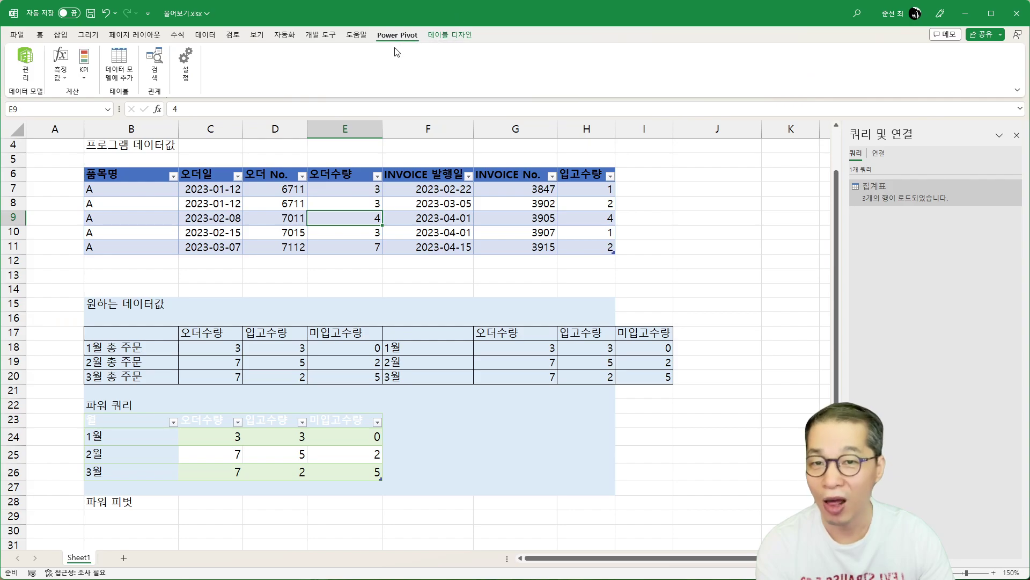
{"action": "left_click", "coordinate": [320, 35]}
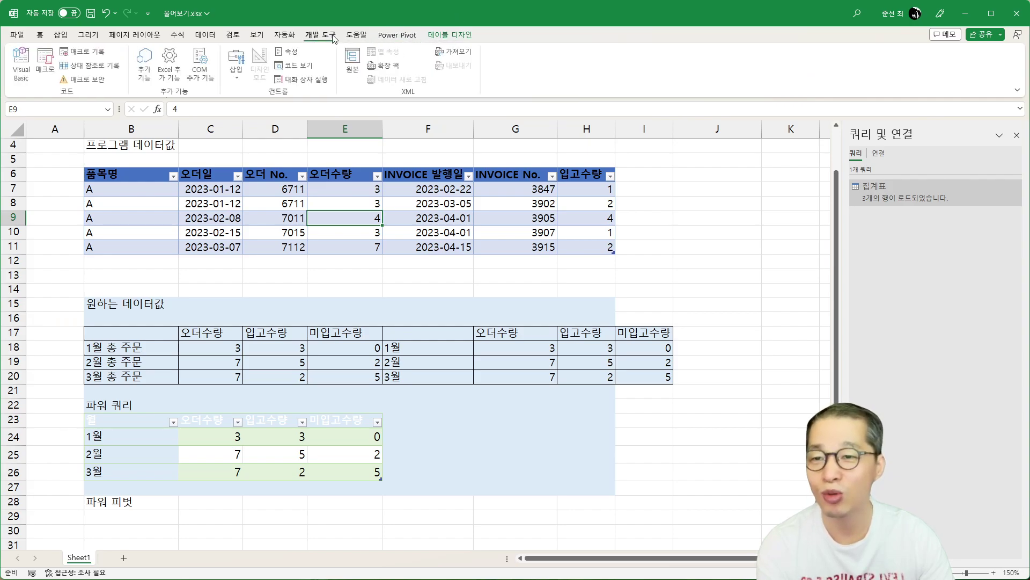
{"action": "left_click", "coordinate": [395, 35]}
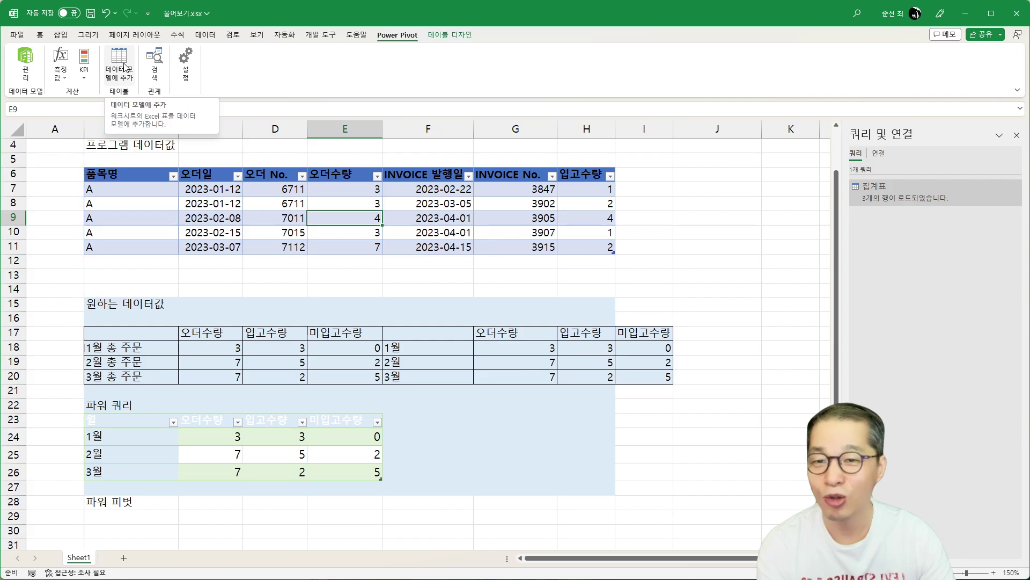
{"action": "left_click", "coordinate": [324, 204]}
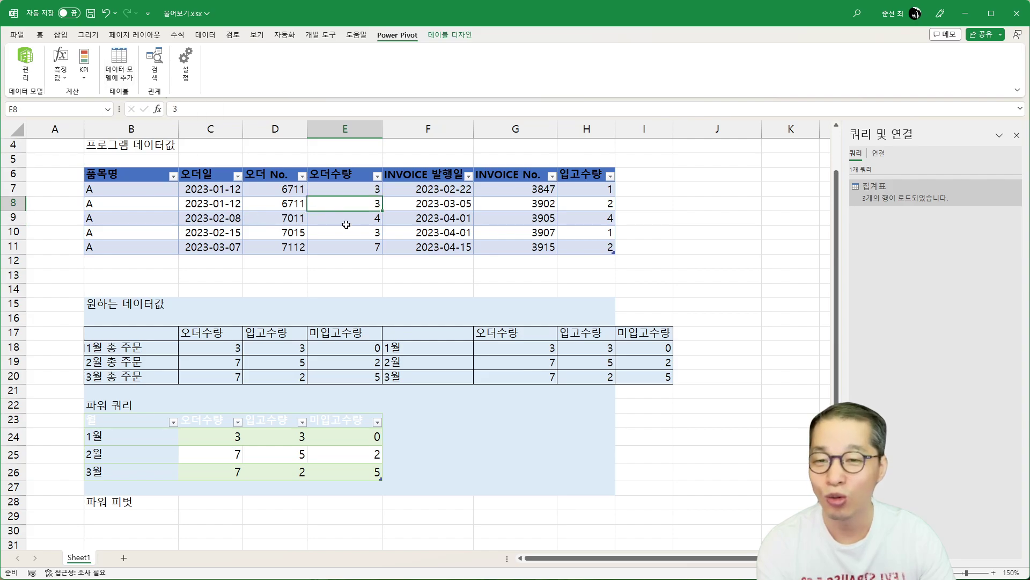
Step: Add the order table on Sheet1 to the data model and widen its 오더일 column in the Power Pivot window
{"action": "left_click", "coordinate": [121, 74]}
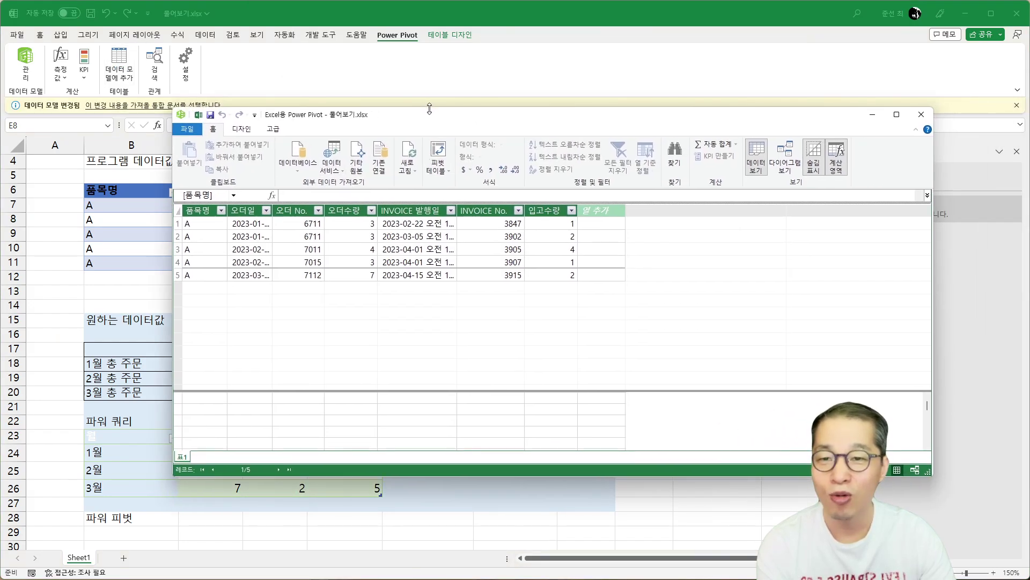
{"action": "left_click_drag", "start_coordinate": [439, 107], "coordinate": [439, 47]}
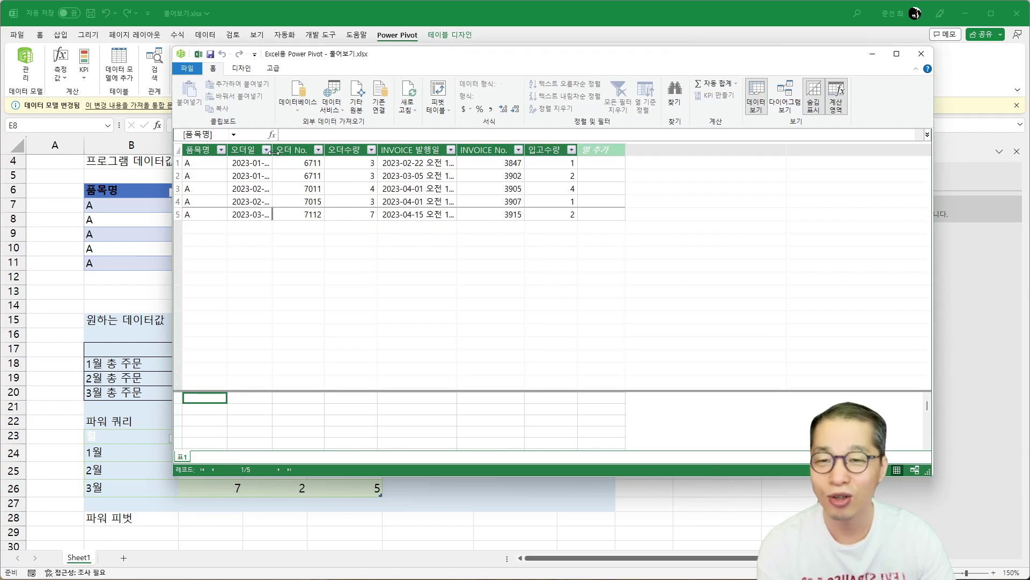
{"action": "left_click_drag", "start_coordinate": [270, 152], "coordinate": [287, 152]}
{"action": "left_click_drag", "start_coordinate": [391, 64], "coordinate": [464, 91]}
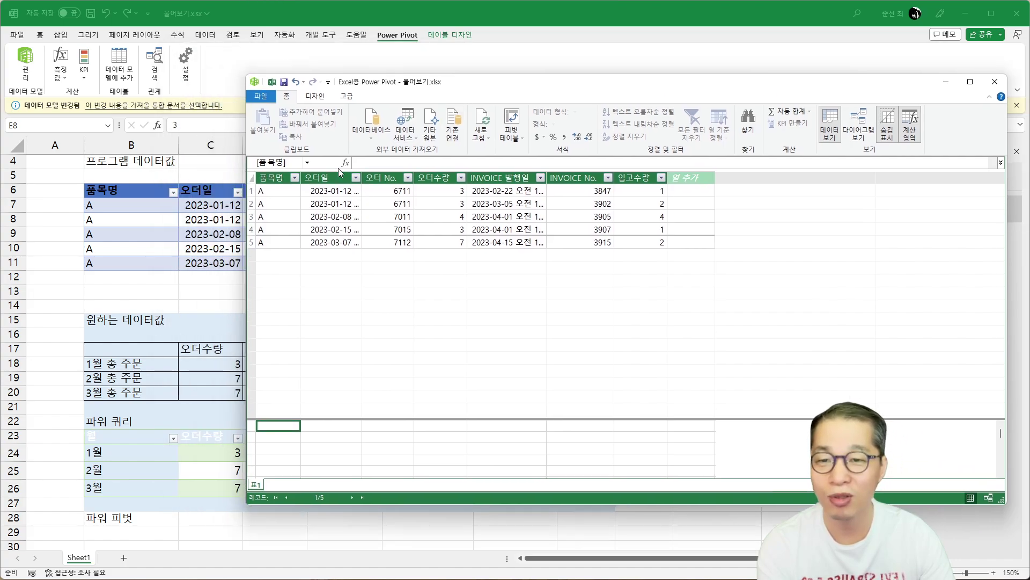
Step: Add a new column named 월 after 입고수량 in the data model table
{"action": "left_click", "coordinate": [692, 176]}
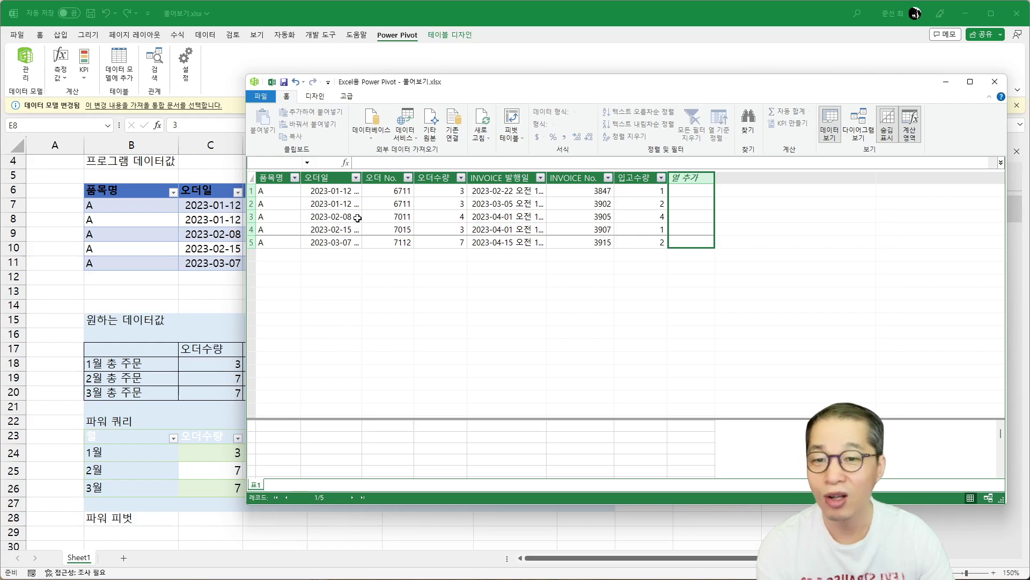
{"action": "double_click", "coordinate": [694, 176]}
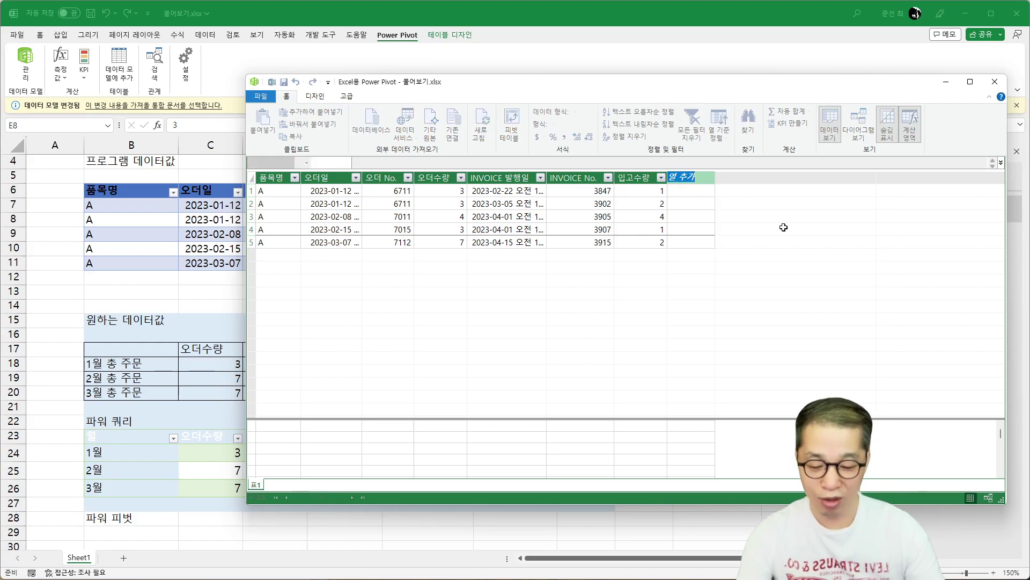
{"action": "type", "text": "dnj"}
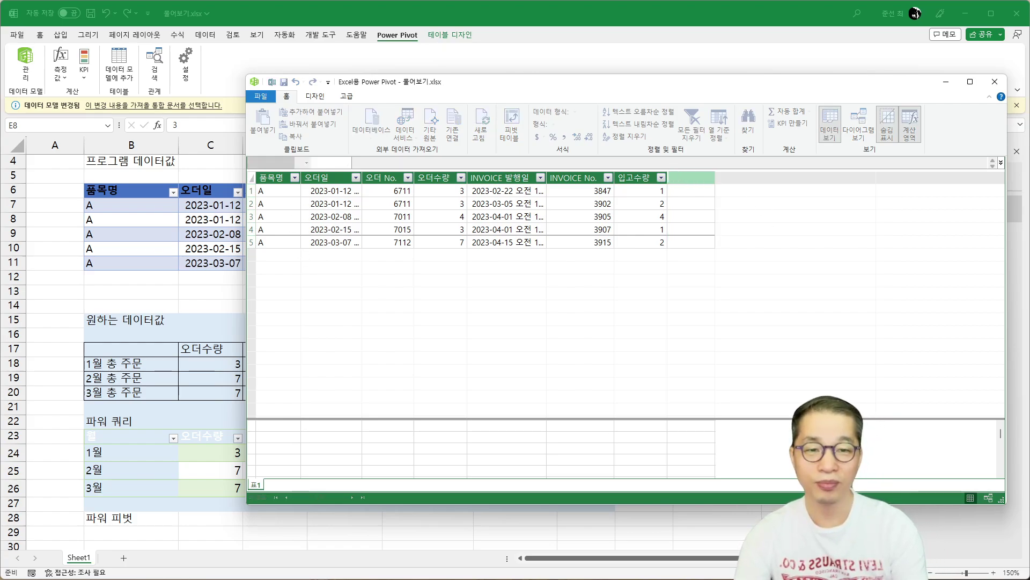
{"action": "type", "text": "f"}
{"action": "key", "text": "Return"}
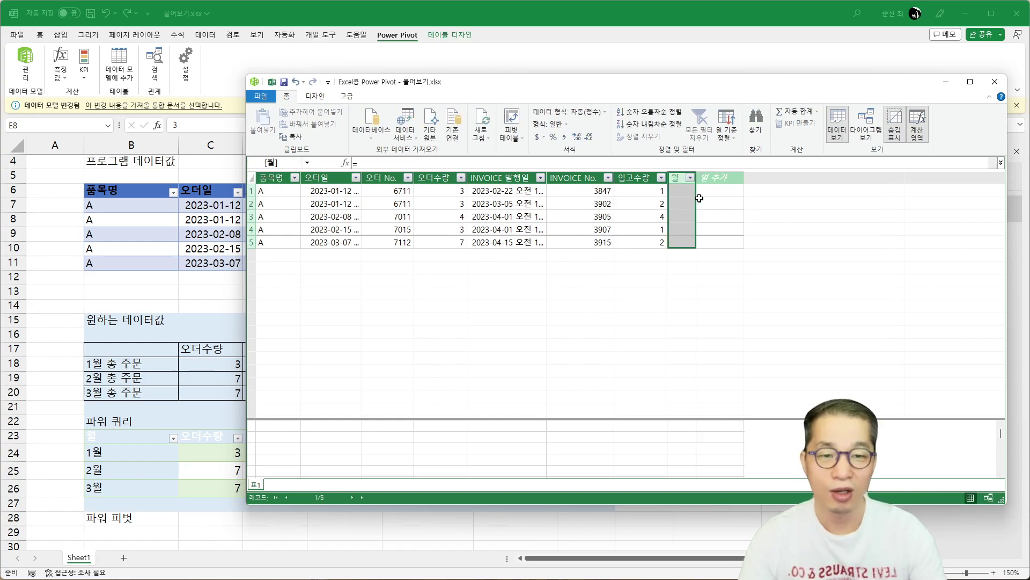
Step: Fill the 월 column with the formula =FORMAT('표1'[오더일], "m월")
{"action": "left_click", "coordinate": [468, 167]}
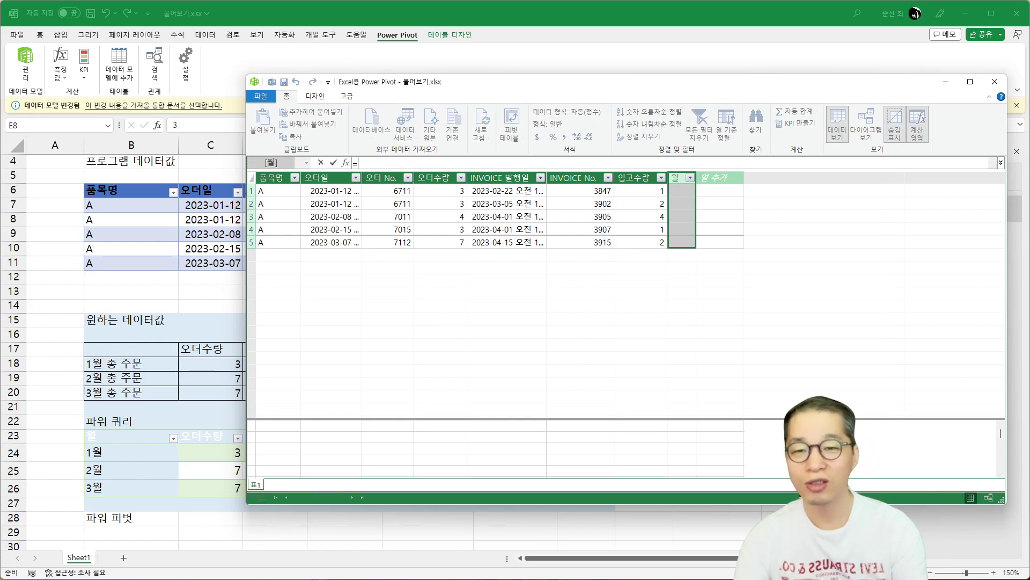
{"action": "type", "text": "form"}
{"action": "key", "text": "BackSpace"}
{"action": "key", "text": "BackSpace"}
{"action": "key", "text": "BackSpace"}
{"action": "key", "text": "BackSpace"}
{"action": "key", "text": "Caps_Lock"}
{"action": "type", "text": "FORMA"}
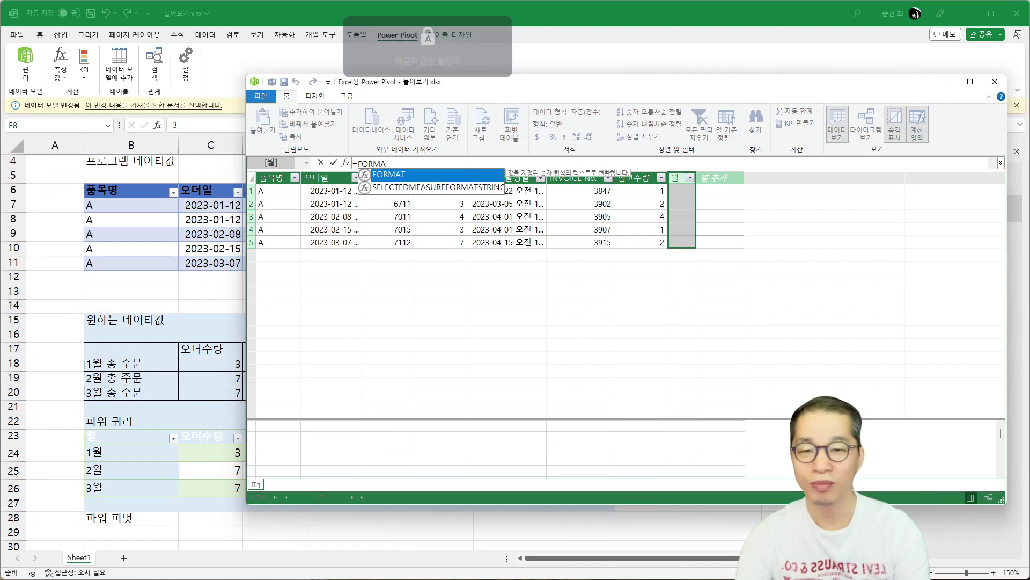
{"action": "type", "text": "T("}
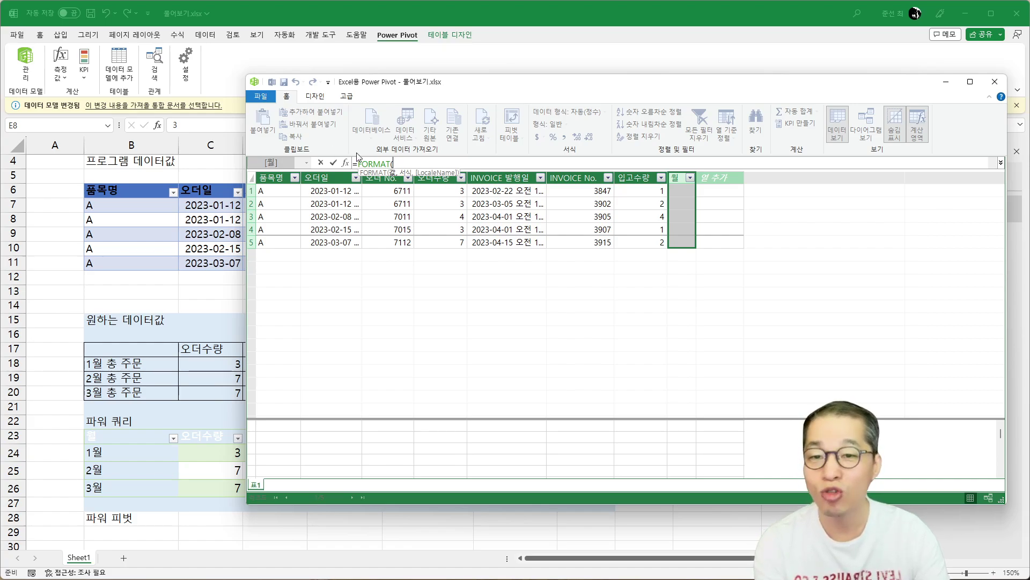
{"action": "left_click", "coordinate": [332, 177]}
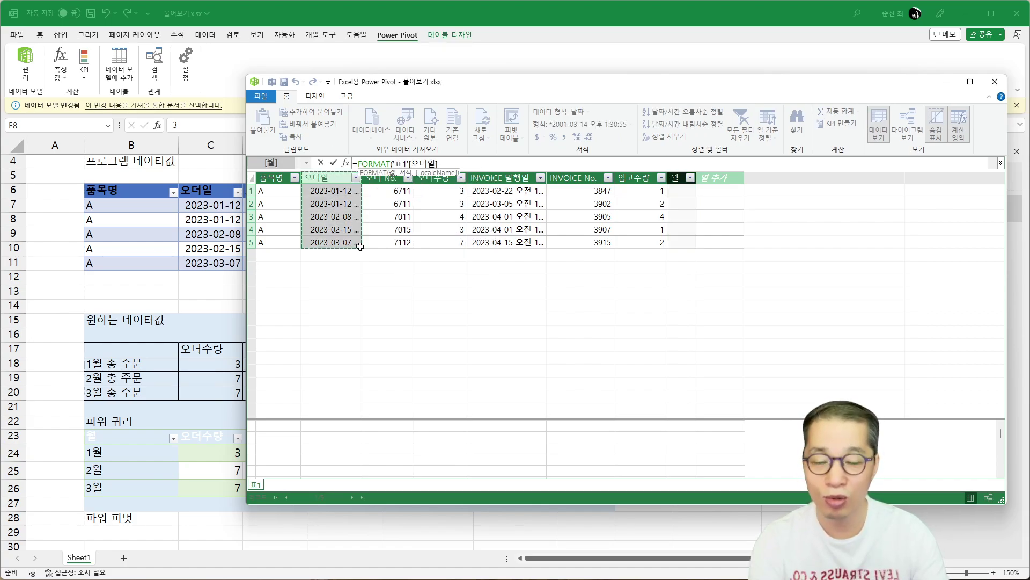
{"action": "type", "text": ", \""}
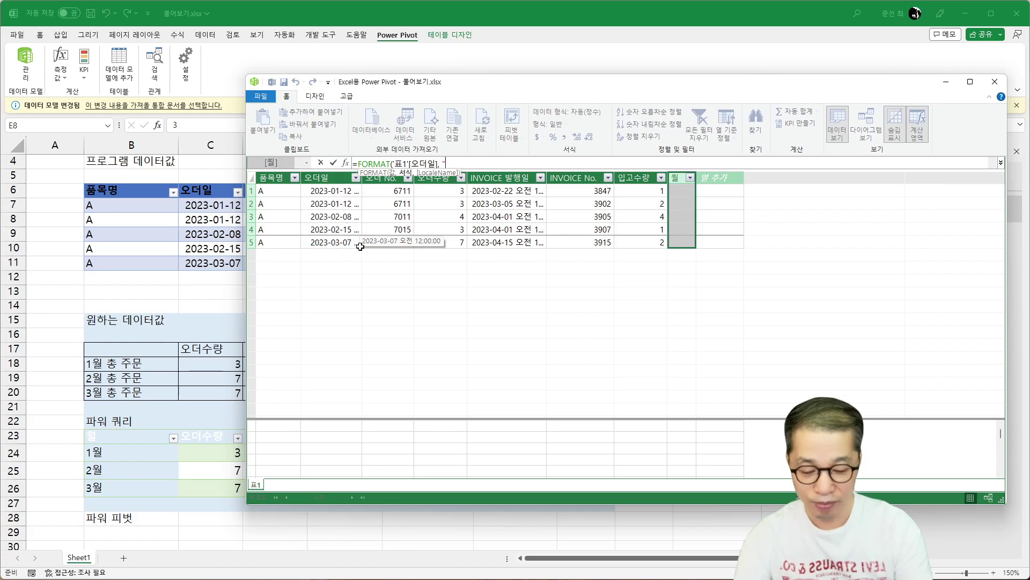
{"action": "type", "text": "m월\")"}
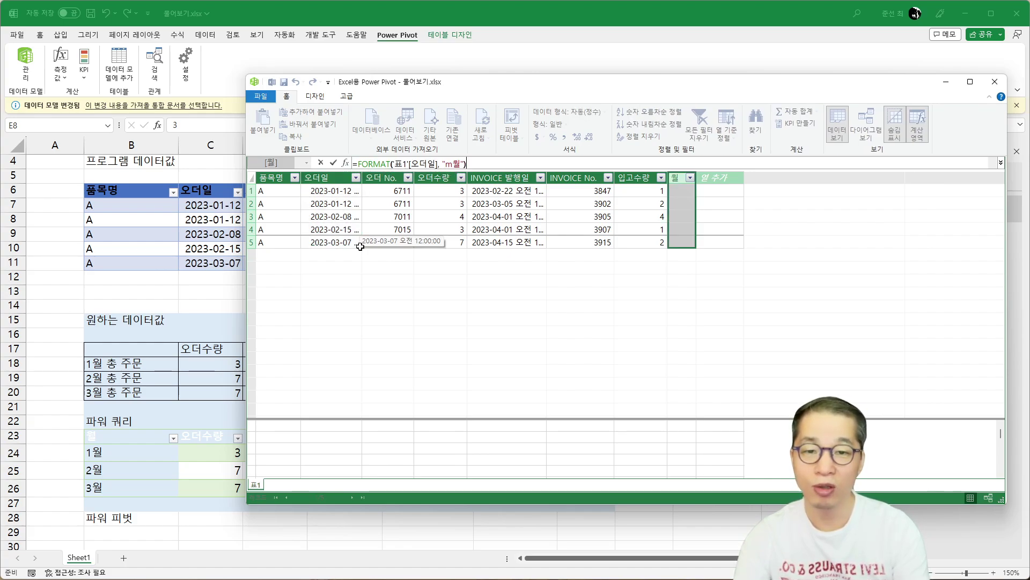
{"action": "key", "text": "Return"}
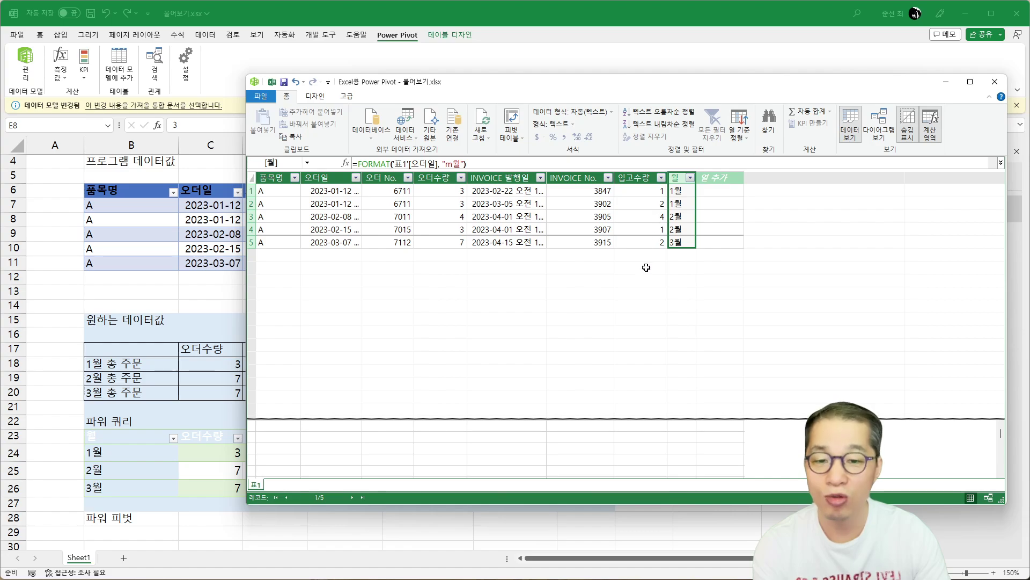
Step: Start a measure named 오더 in the calculation area under 오더수량 with the formula SUMX( SUMMARIZE('표1'
{"action": "left_click", "coordinate": [451, 440]}
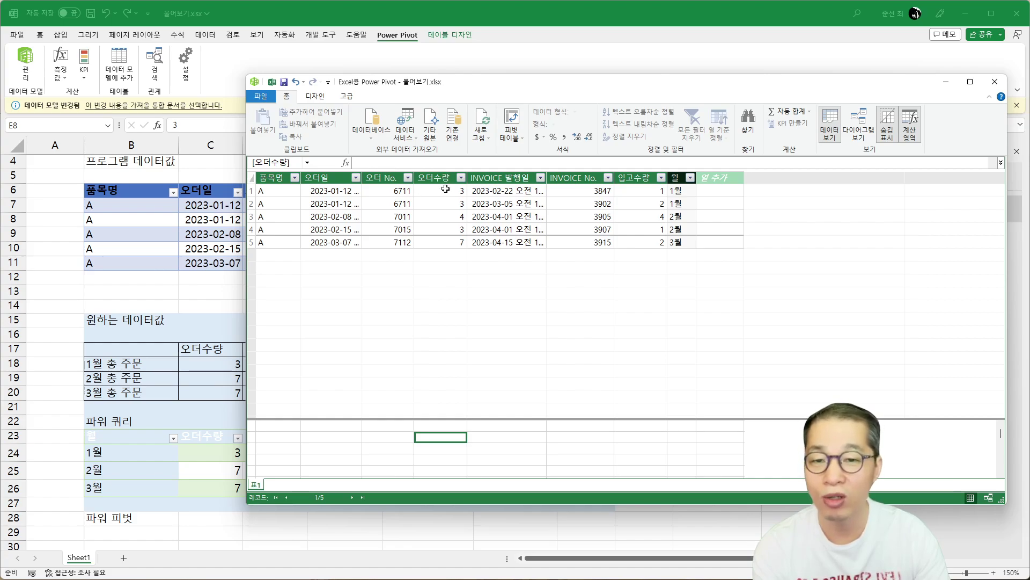
{"action": "left_click", "coordinate": [417, 164]}
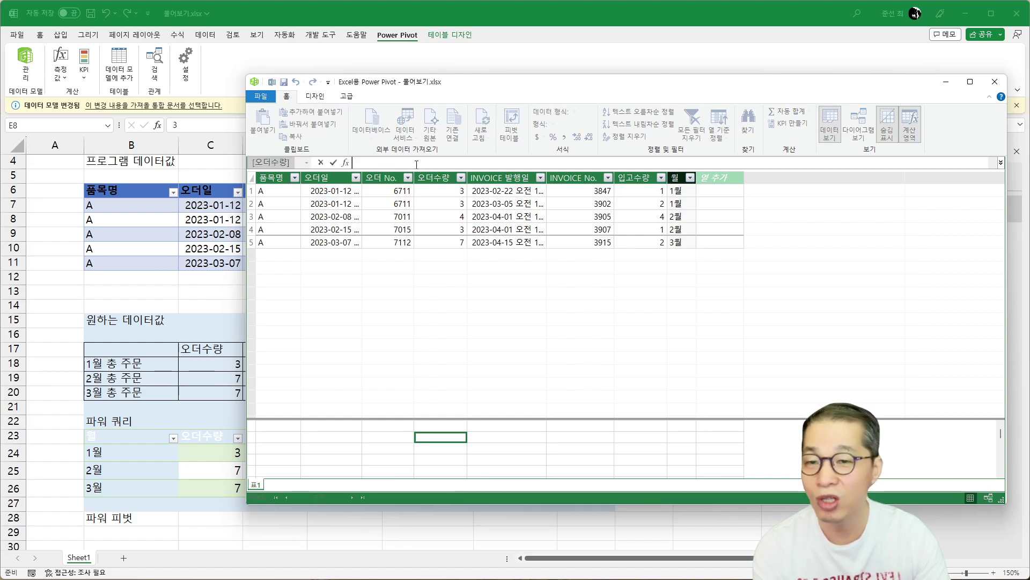
{"action": "type", "text": "오더"}
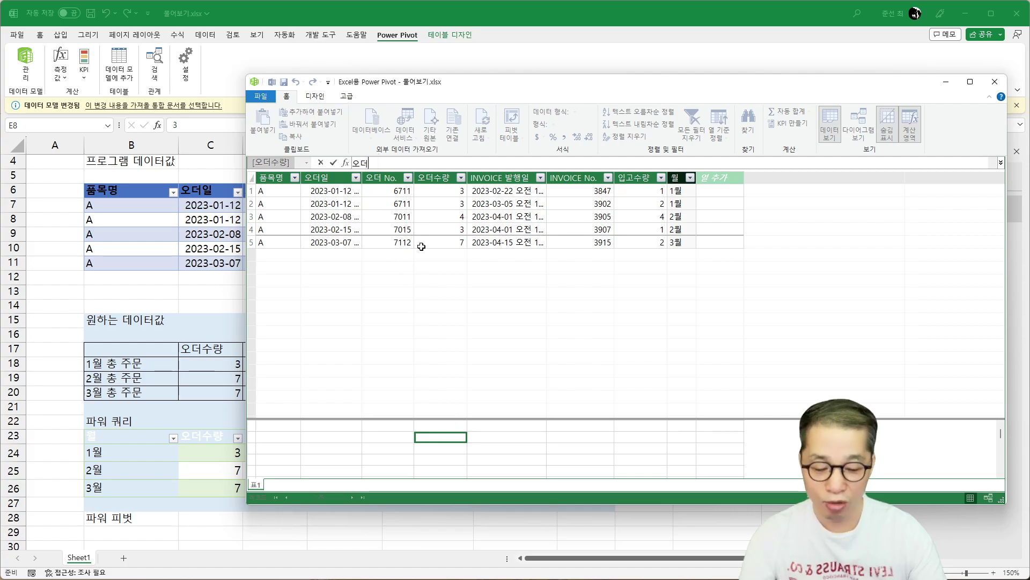
{"action": "type", "text": ":"}
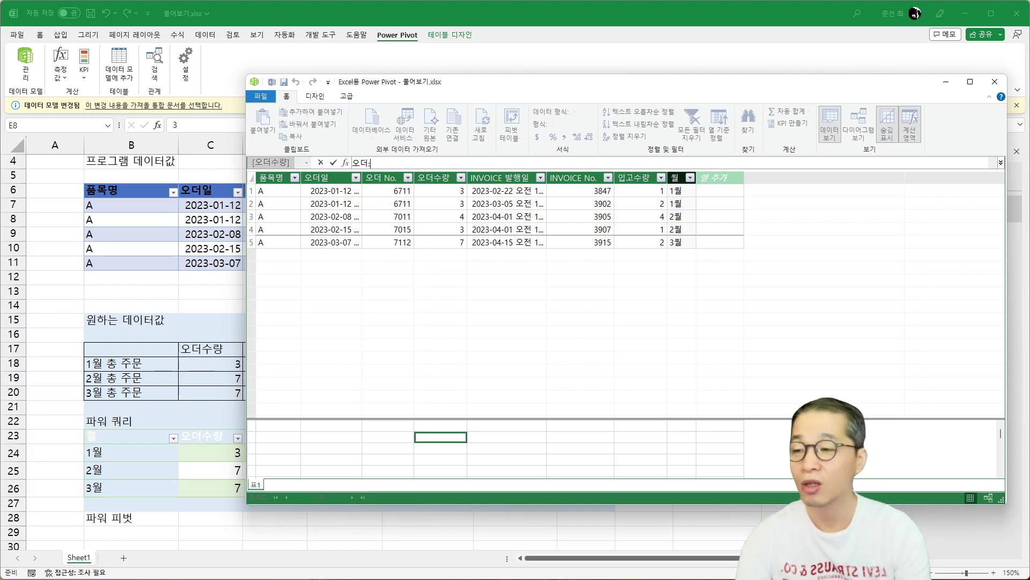
{"action": "type", "text": "="}
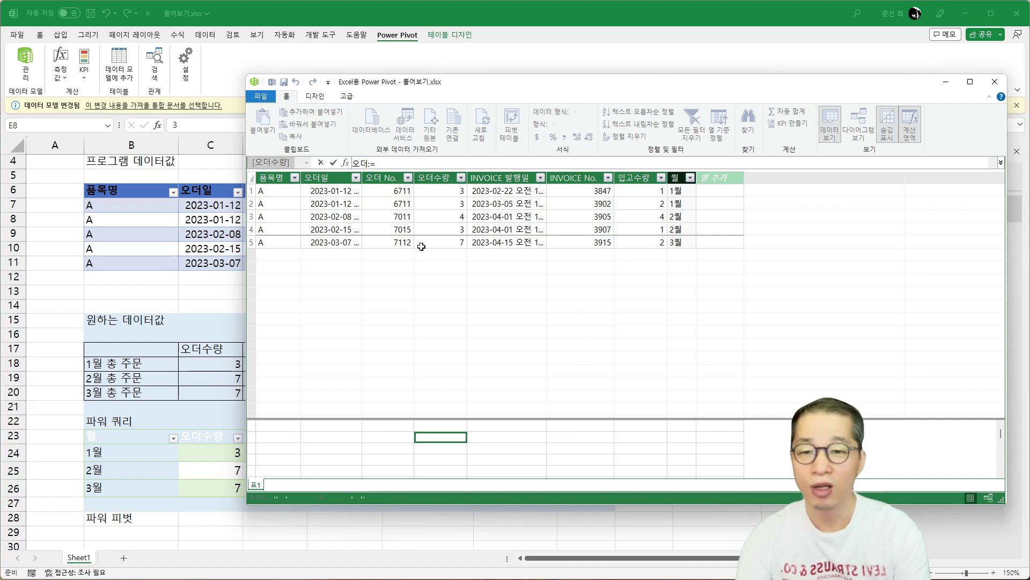
{"action": "type", "text": "SUMX("}
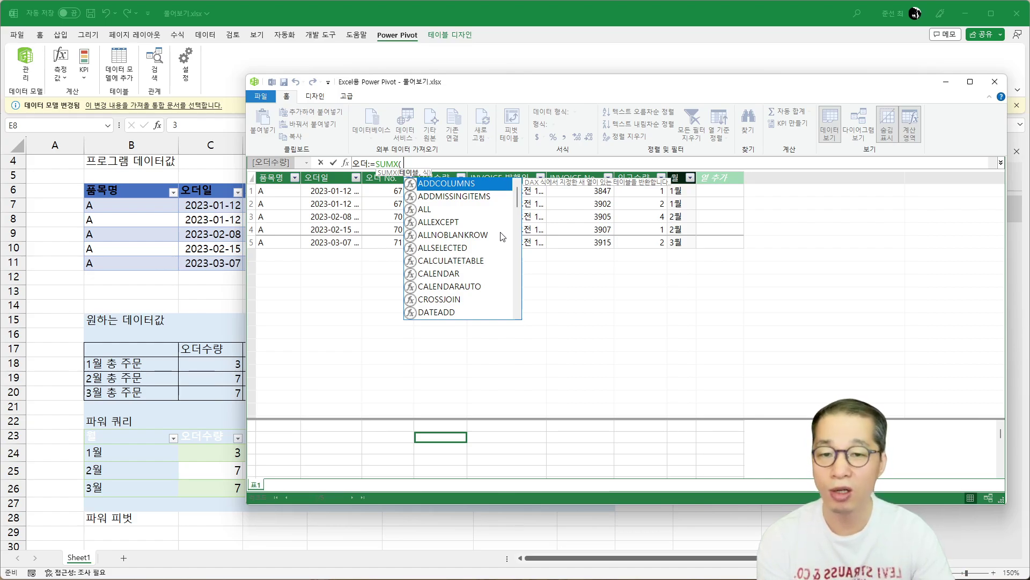
{"action": "type", "text": "SUM"}
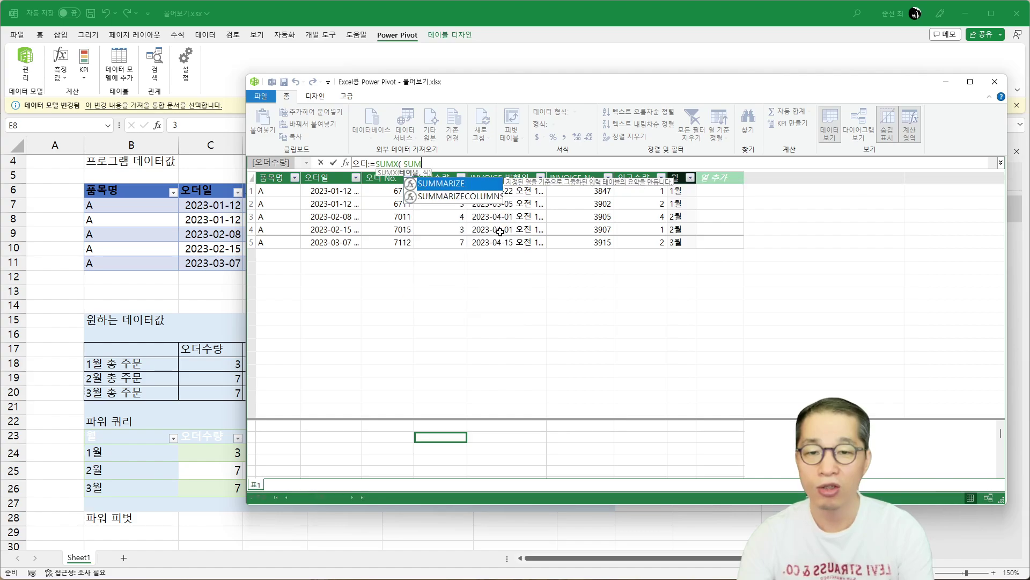
{"action": "key", "text": "Tab"}
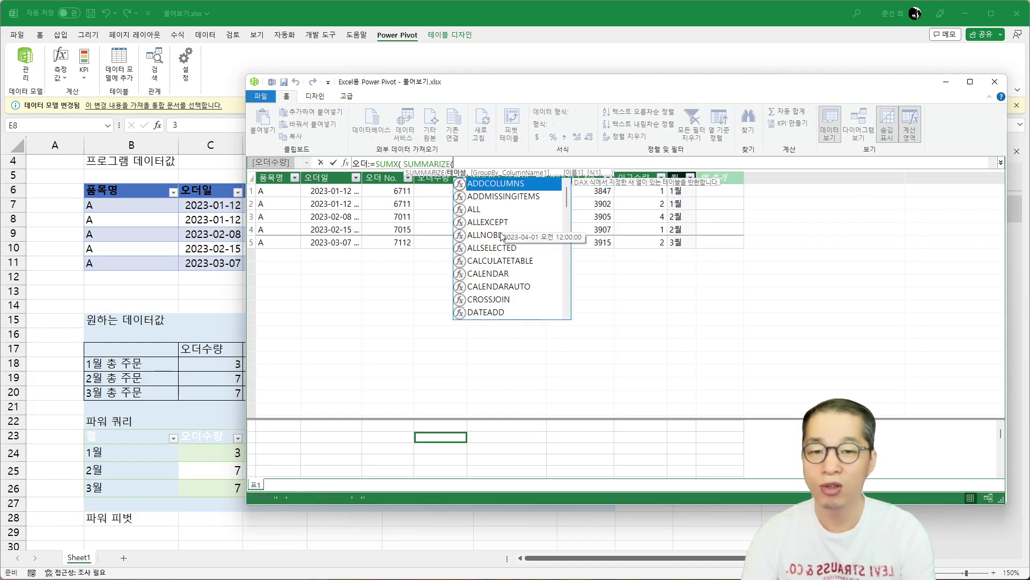
{"action": "type", "text": "'"}
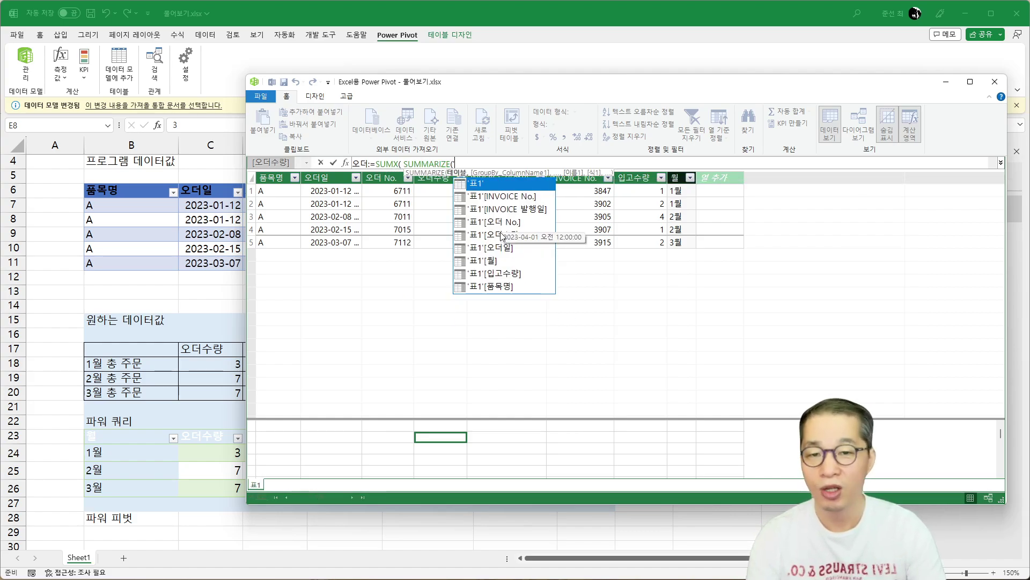
{"action": "key", "text": "Tab"}
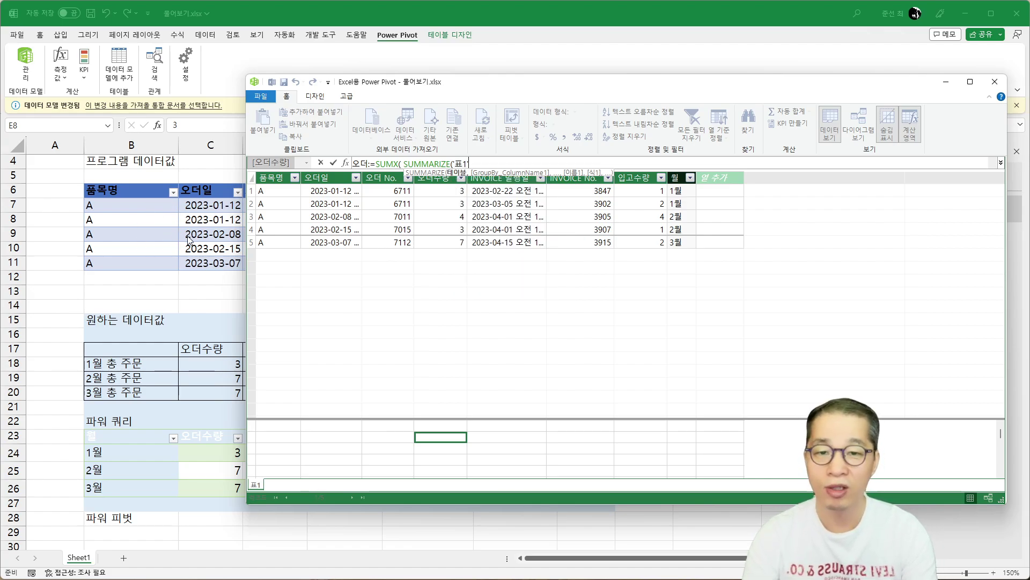
Step: Add '표1'[오더 No.] and '표1'[오더수량] as the SUMMARIZE grouping columns in the 오더 measure and close that function
{"action": "type", "text": ","}
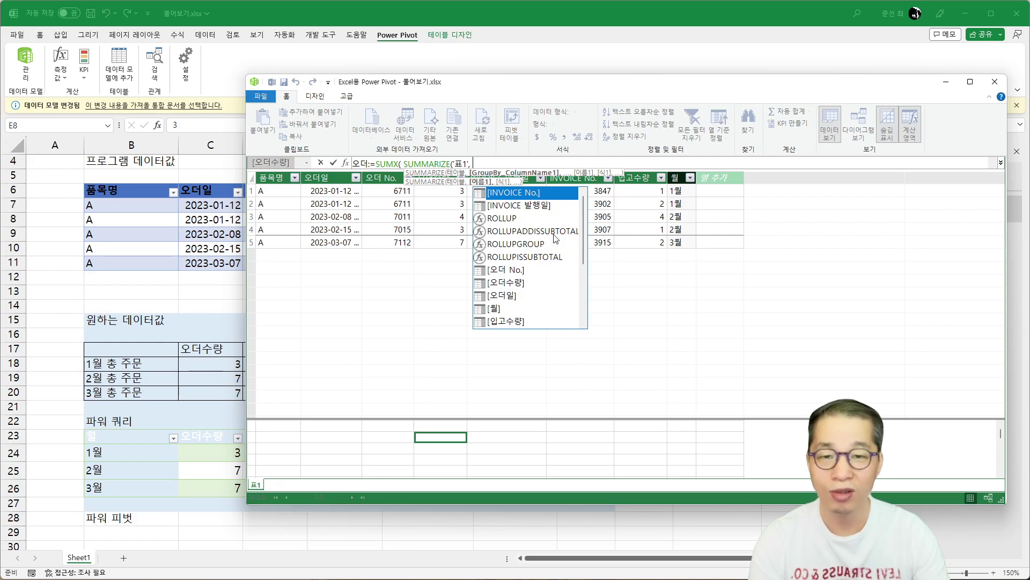
{"action": "type", "text": "'"}
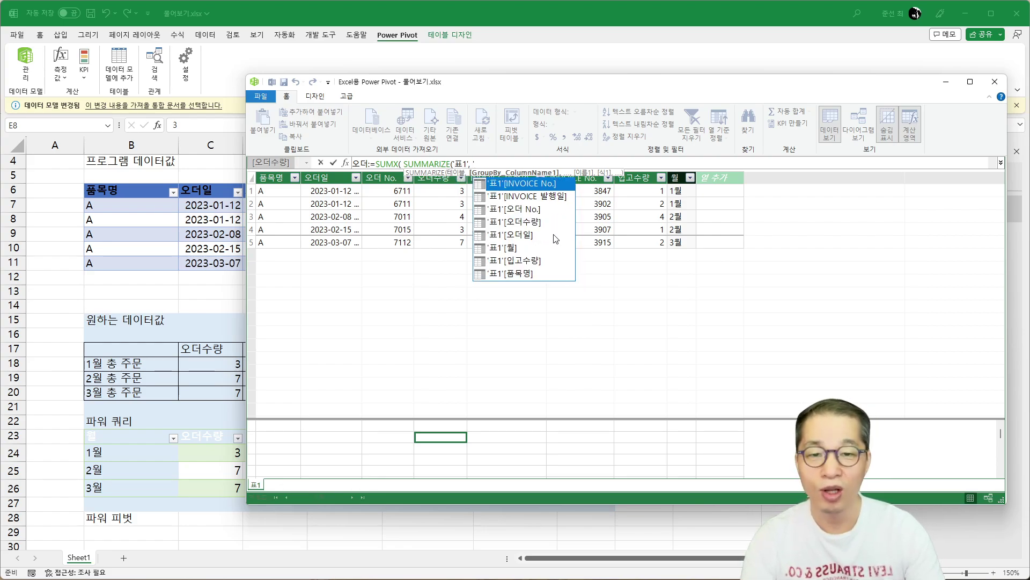
{"action": "key", "text": "Down"}
{"action": "key", "text": "Down"}
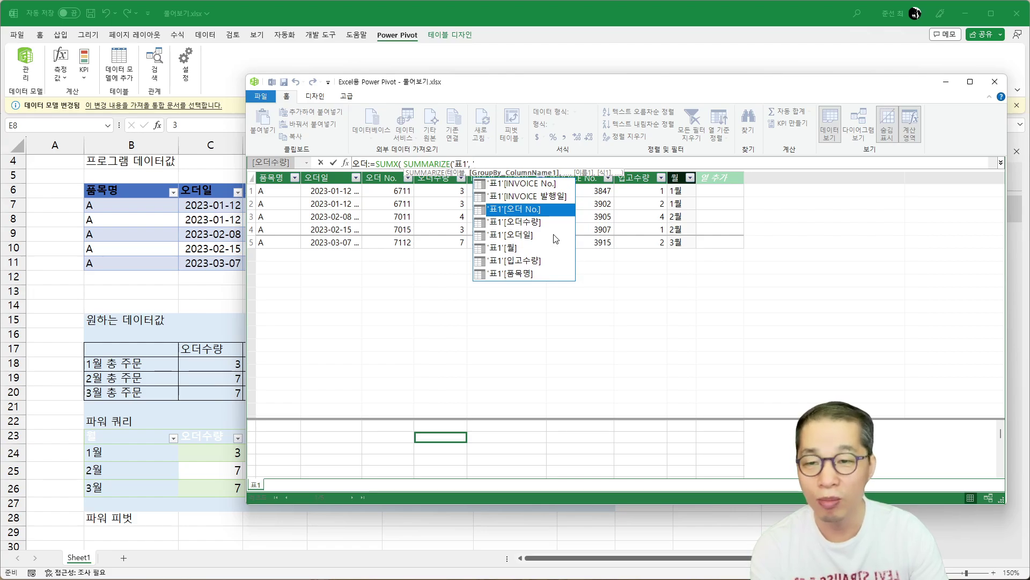
{"action": "left_click_drag", "start_coordinate": [469, 87], "coordinate": [608, 89]}
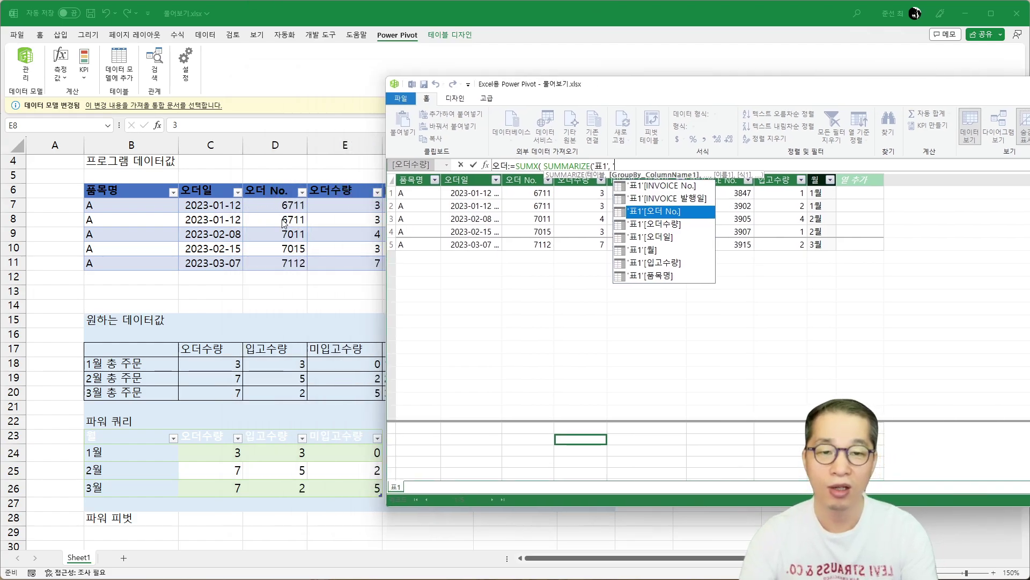
{"action": "key", "text": "Tab"}
{"action": "type", "text": ", "}
{"action": "type", "text": "'[오더 No.], '"}
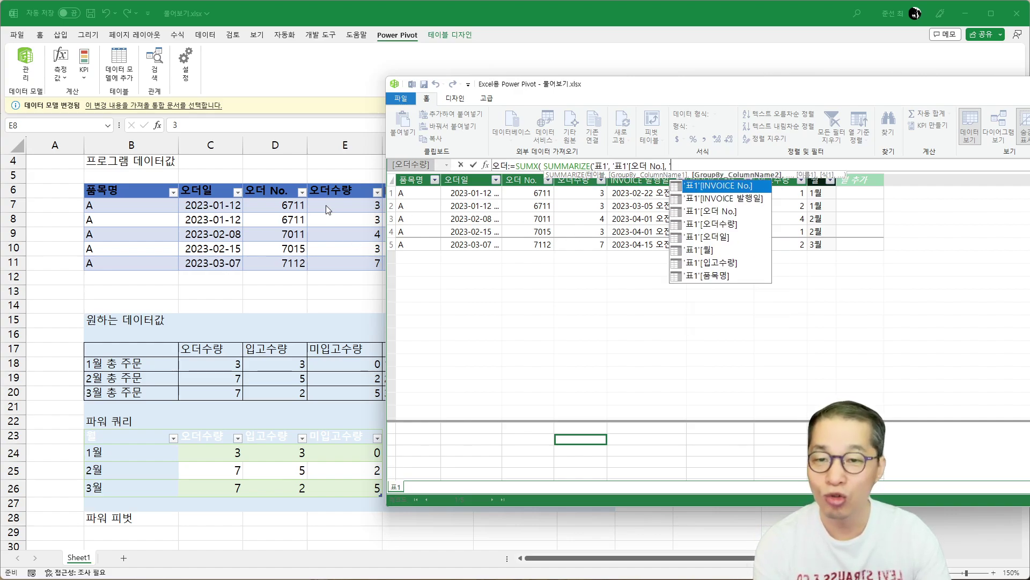
{"action": "key", "text": "Down"}
{"action": "key", "text": "Down"}
{"action": "key", "text": "Down"}
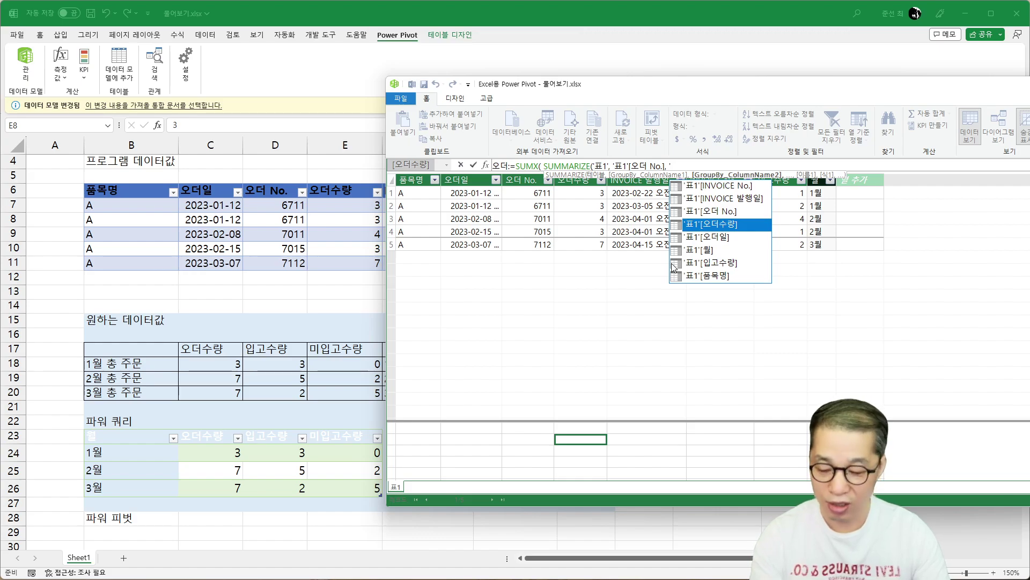
{"action": "key", "text": "Tab"}
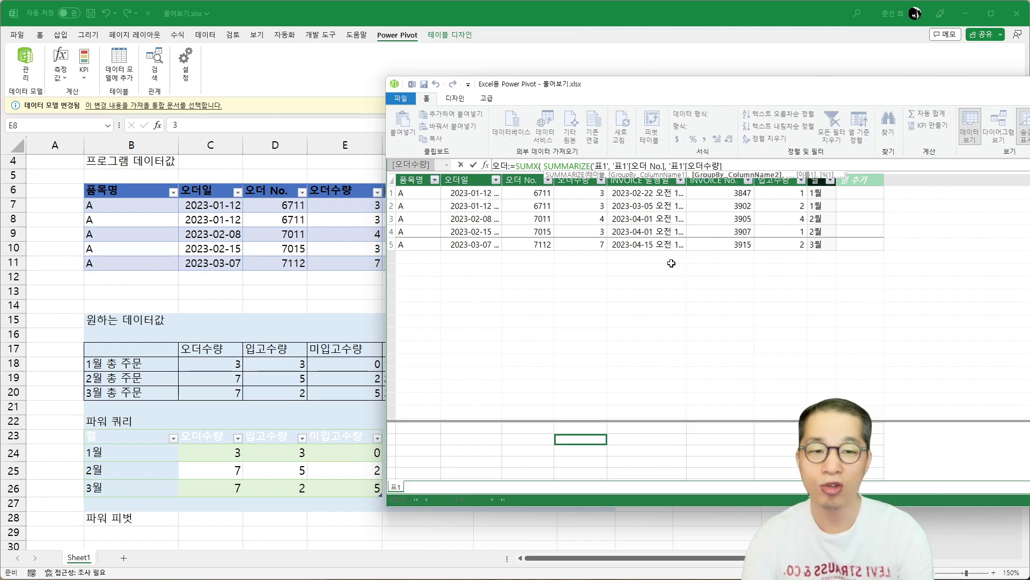
{"action": "type", "text": ")"}
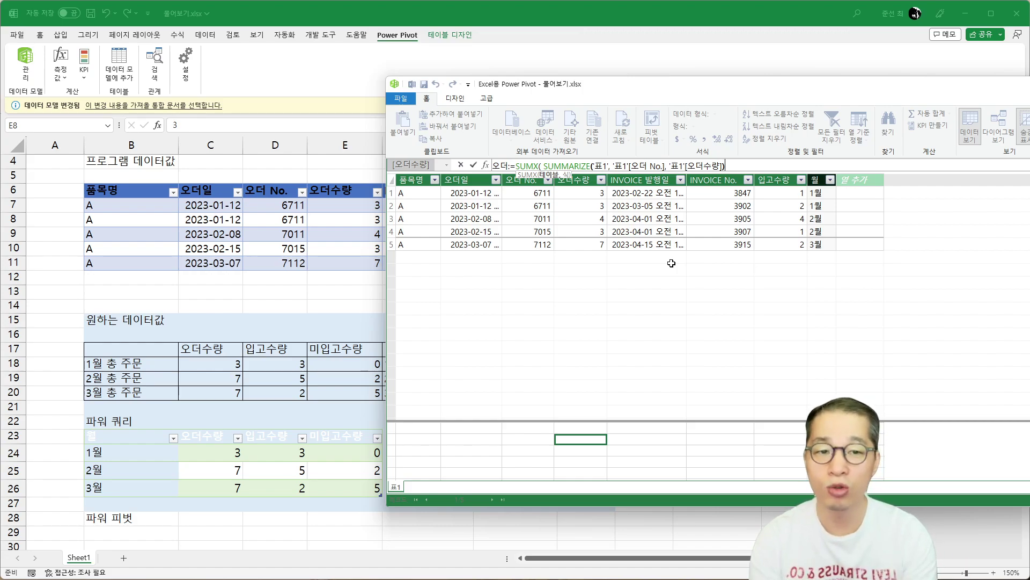
Step: Complete the 오더 measure with '표1'[오더수량] as the SUMX expression and close the formula
{"action": "type", "text": ", '"}
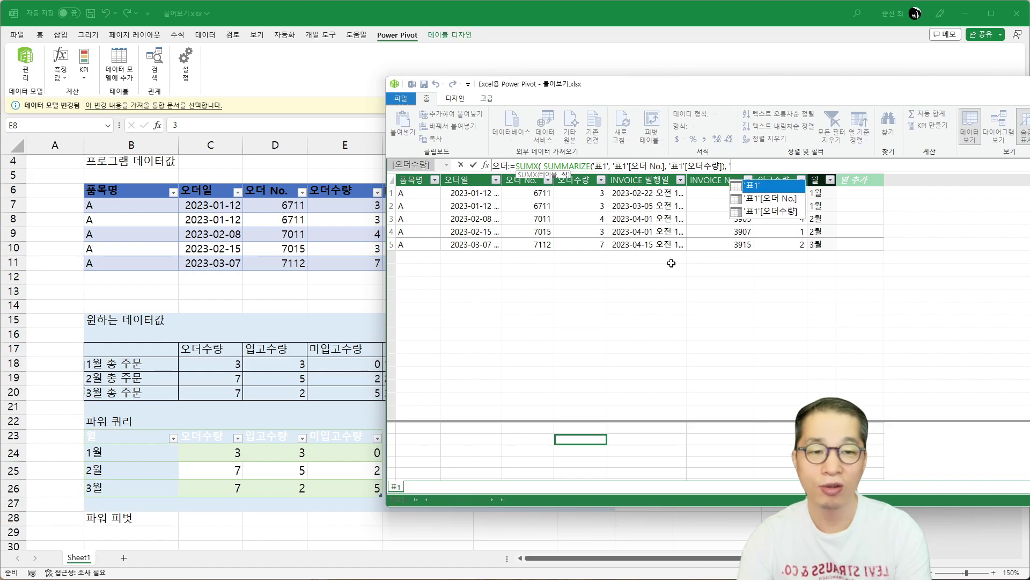
{"action": "key", "text": "Down"}
{"action": "key", "text": "Down"}
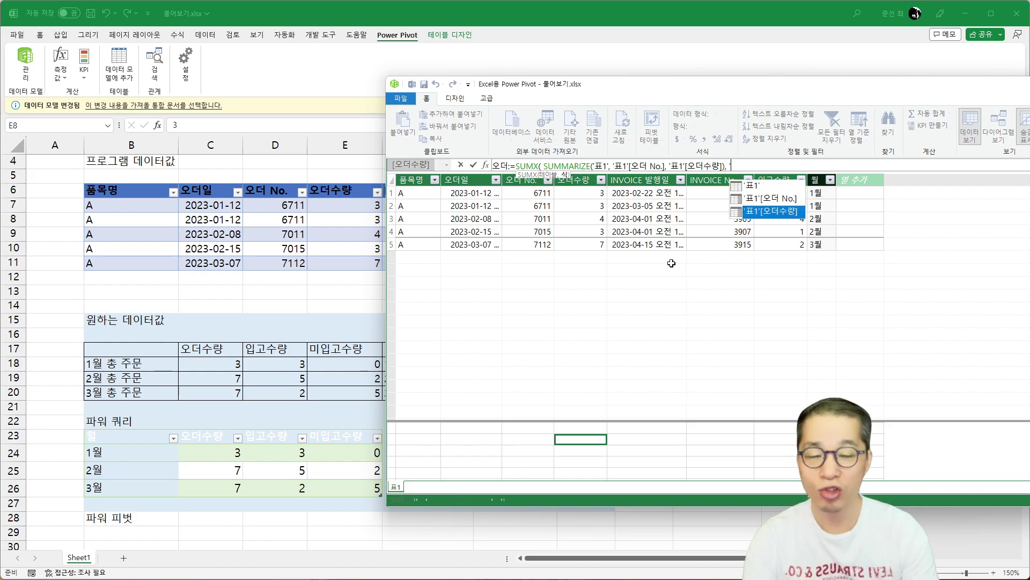
{"action": "key", "text": "Tab"}
{"action": "type", "text": ")"}
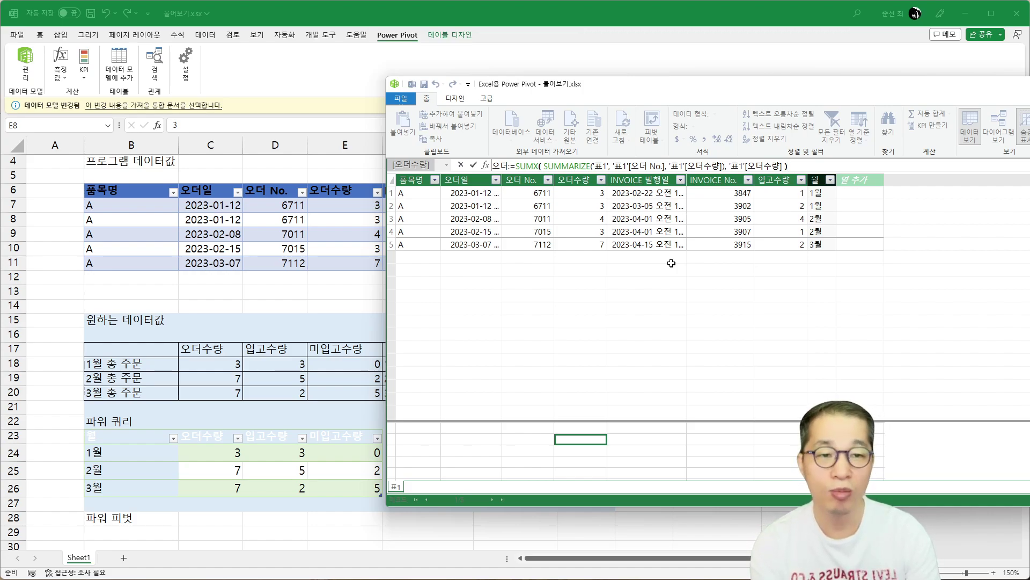
{"action": "key", "text": "Return"}
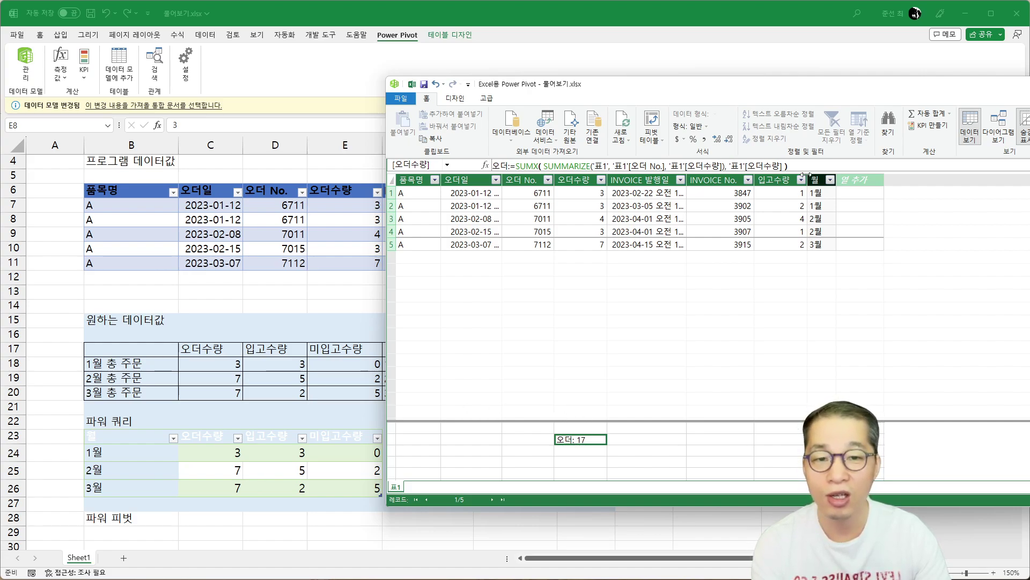
Step: Create a measure named 입고 below the 오더 measure with the formula SUM('표1'[입고수량])
{"action": "left_click", "coordinate": [583, 451]}
{"action": "left_click", "coordinate": [561, 167]}
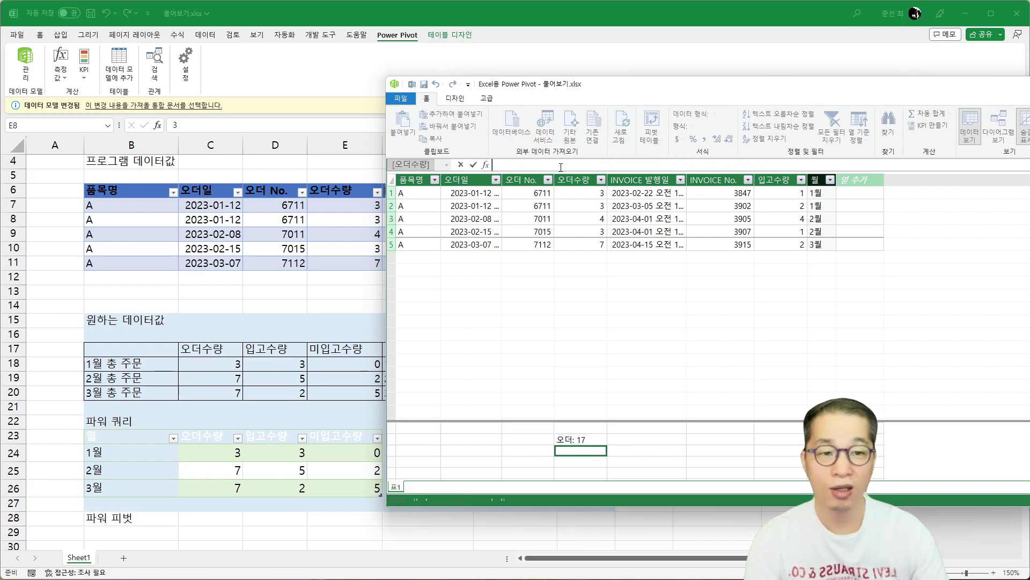
{"action": "type", "text": "DLQ"}
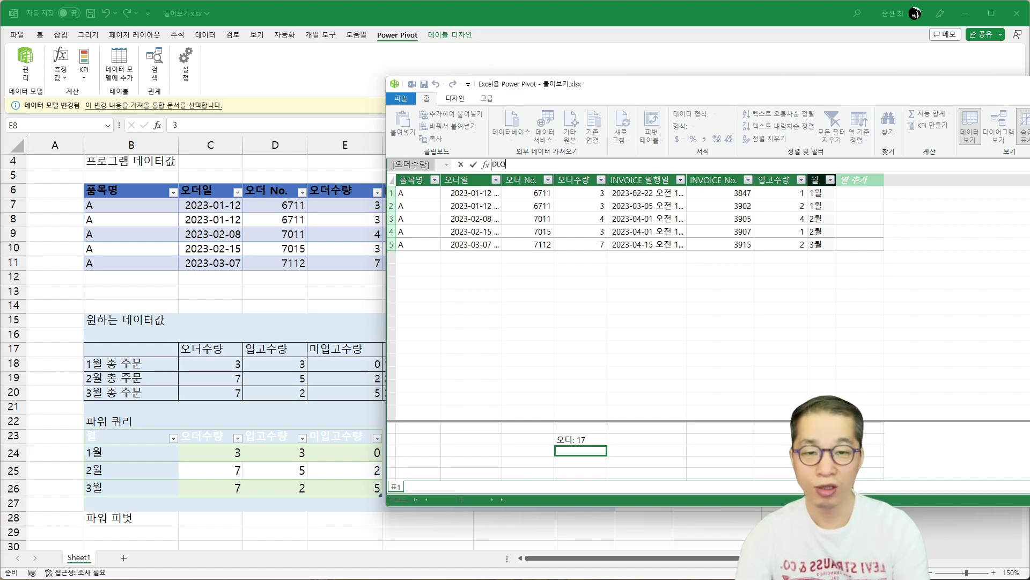
{"action": "type", "text": "R"}
{"action": "key", "text": "BackSpace"}
{"action": "type", "text": "입고"}
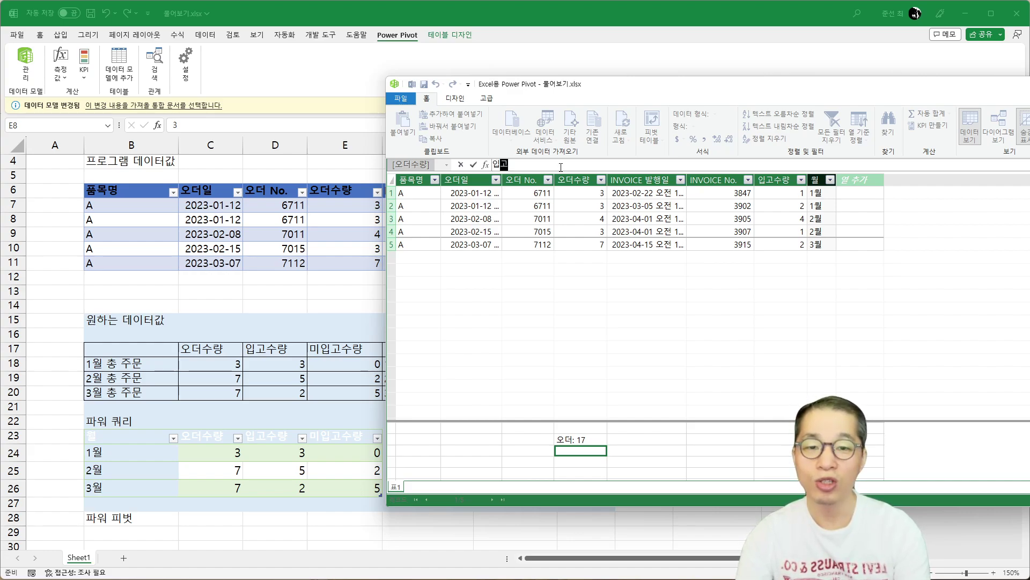
{"action": "type", "text": ":="}
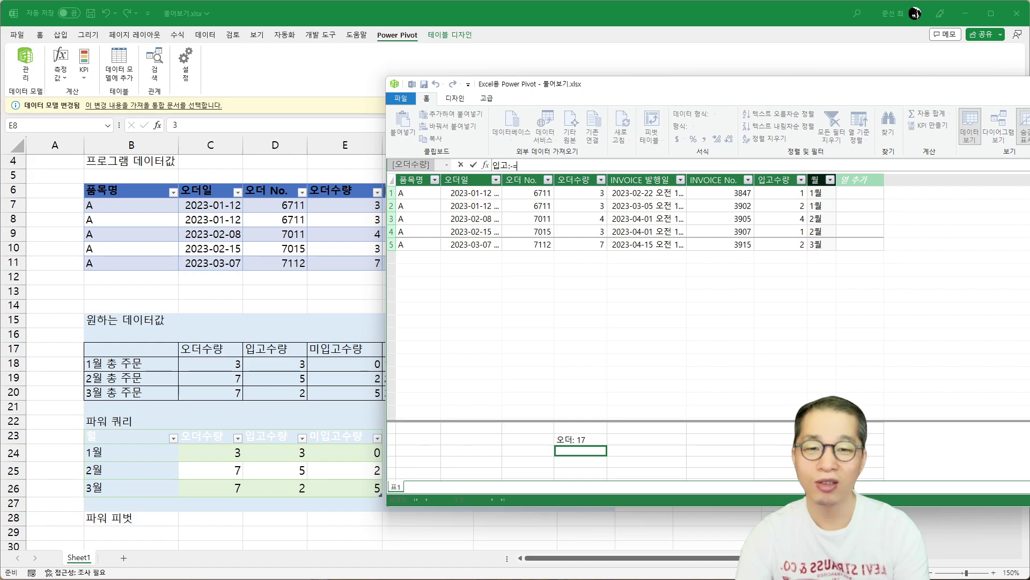
{"action": "type", "text": "SUM("}
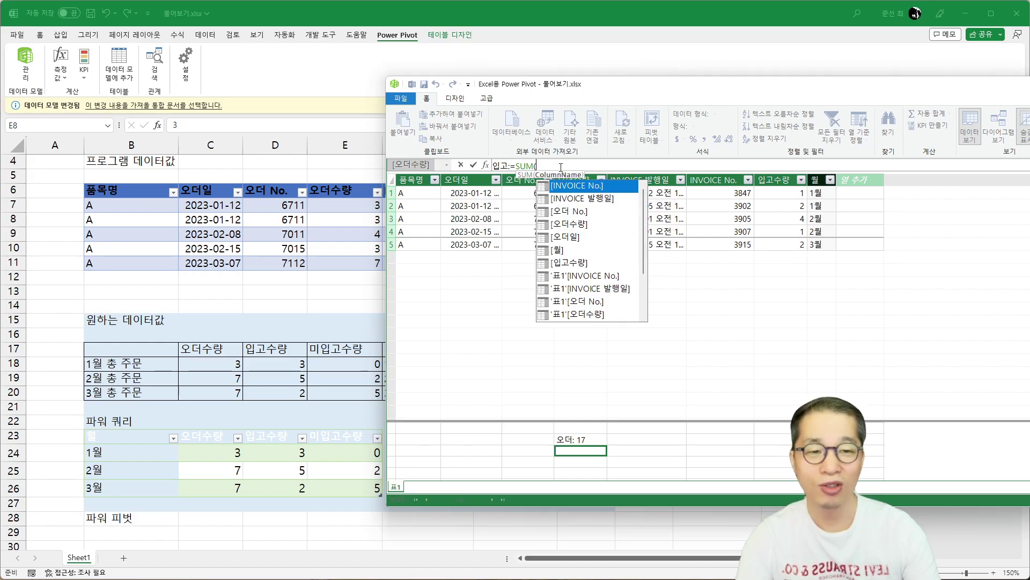
{"action": "left_click", "coordinate": [773, 183]}
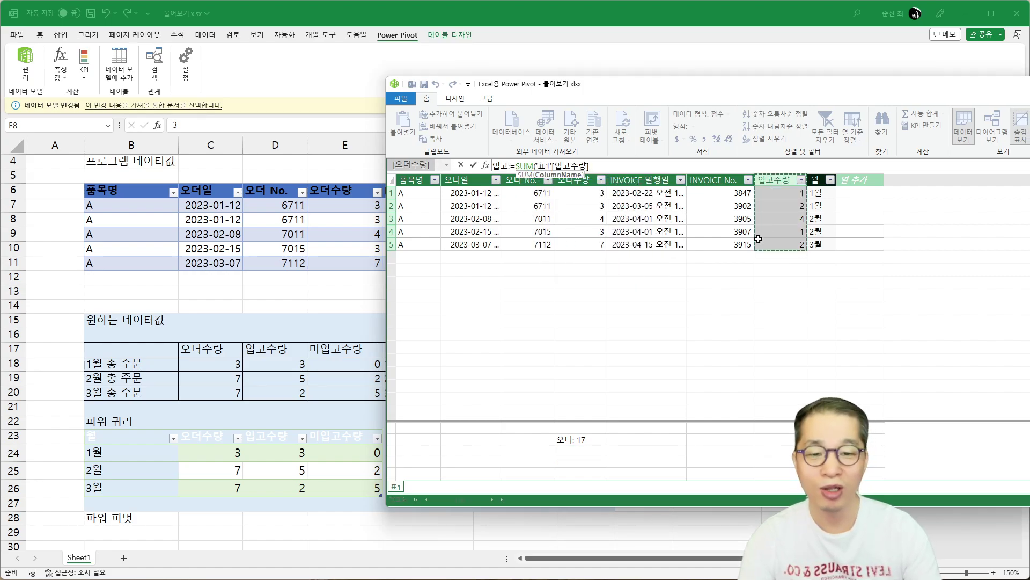
{"action": "type", "text": ")"}
{"action": "key", "text": "Return"}
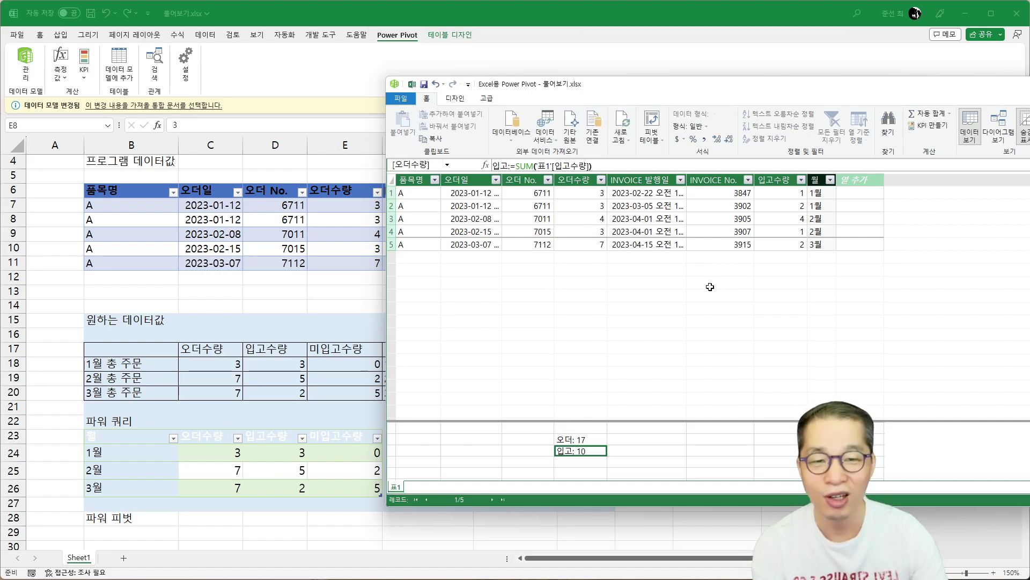
Step: Create a measure named 미입고 below the 입고 measure with the formula [오더]-[입고]
{"action": "left_click", "coordinate": [595, 464]}
{"action": "left_click", "coordinate": [556, 166]}
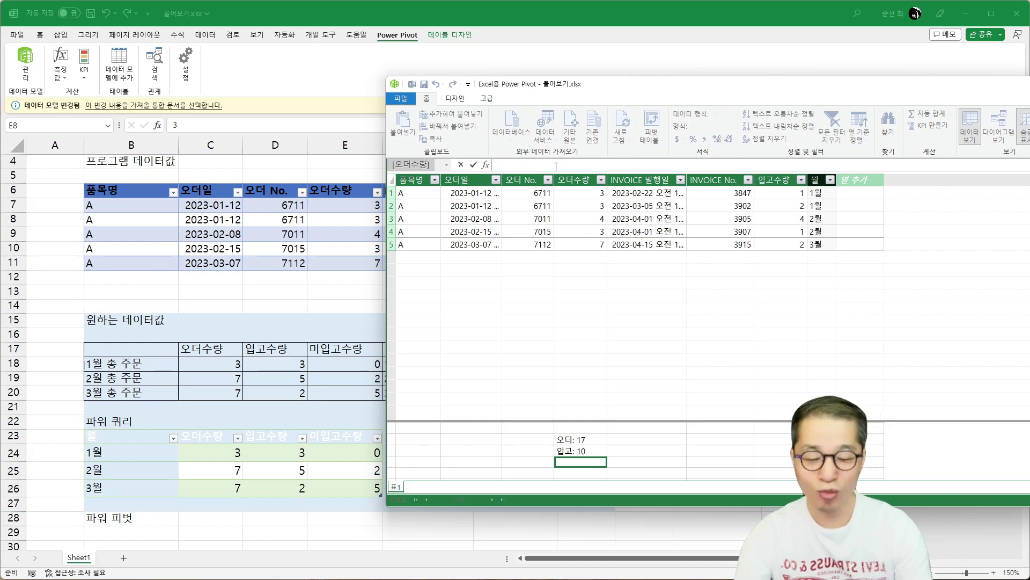
{"action": "type", "text": "AL"}
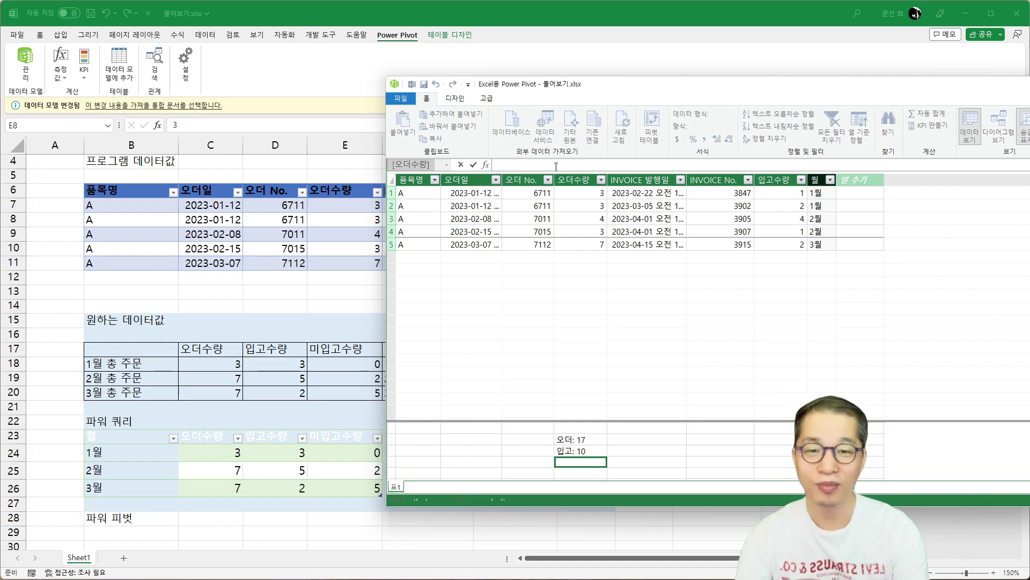
{"action": "type", "text": "미입고:="}
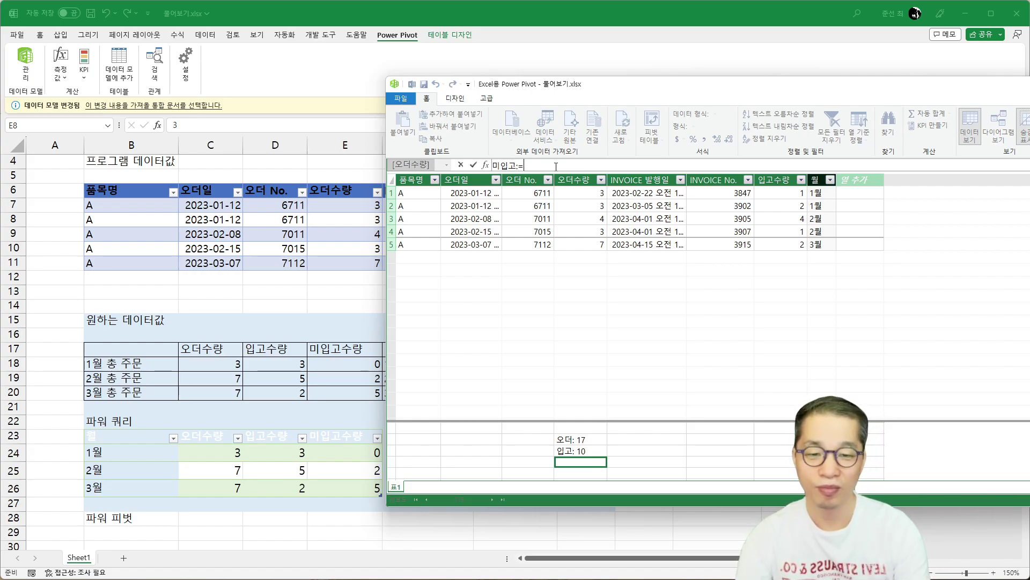
{"action": "type", "text": "[오더]-["}
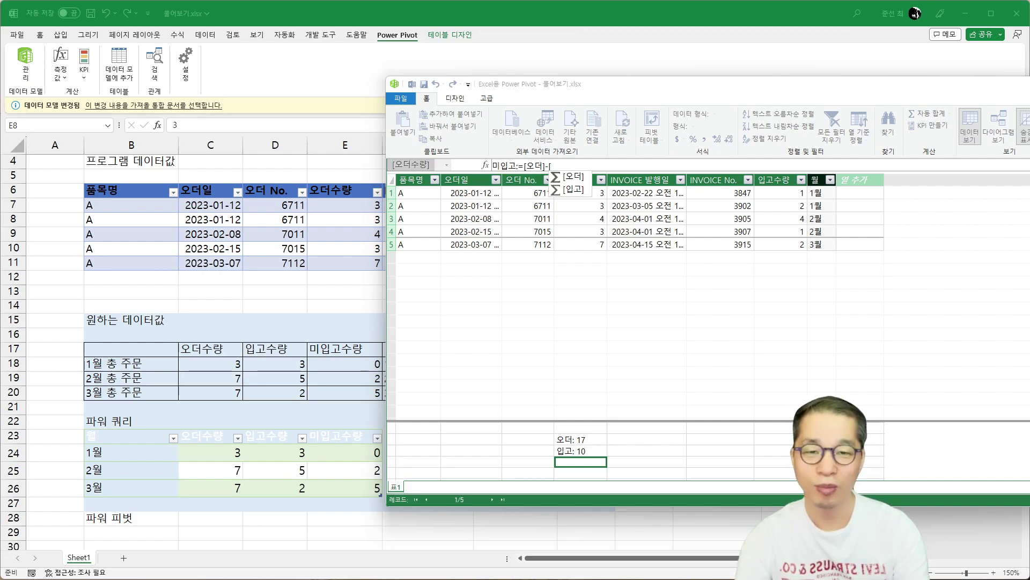
{"action": "type", "text": "입고]"}
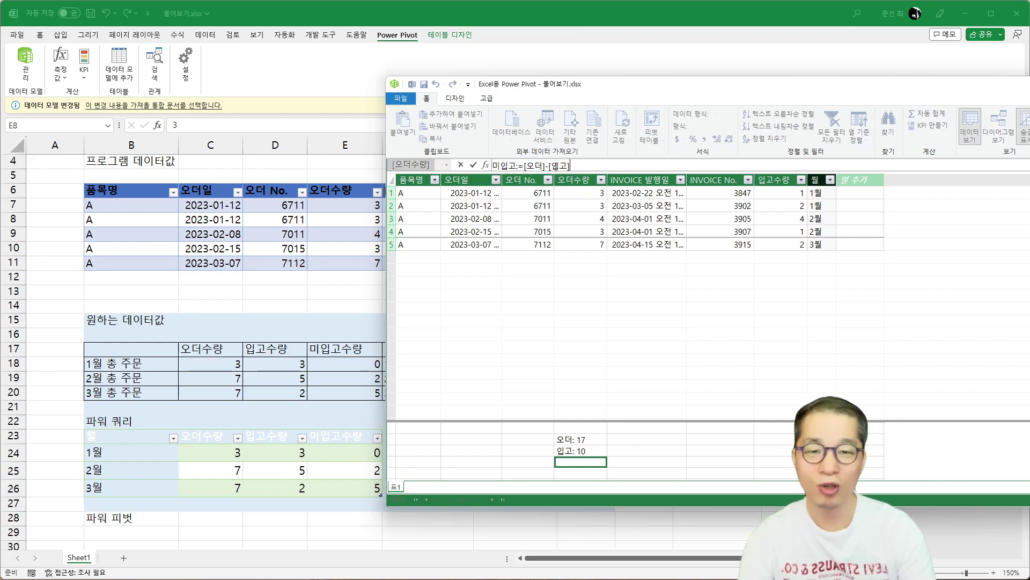
{"action": "key", "text": "Return"}
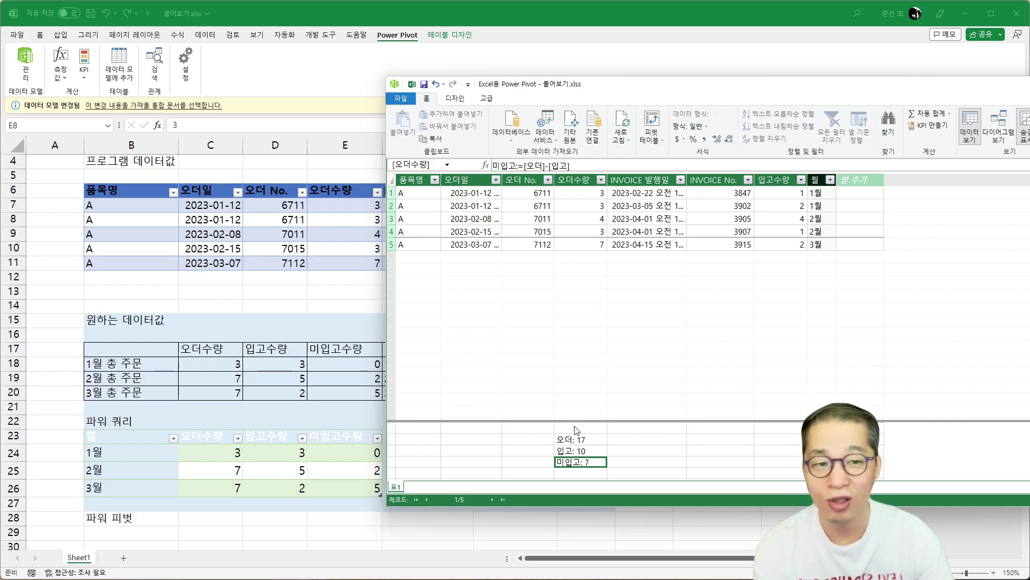
Step: Hide the columns from 품목명 through 입고수량 from client tools, leaving out the 월 column
{"action": "left_click_drag", "start_coordinate": [791, 172], "coordinate": [413, 196]}
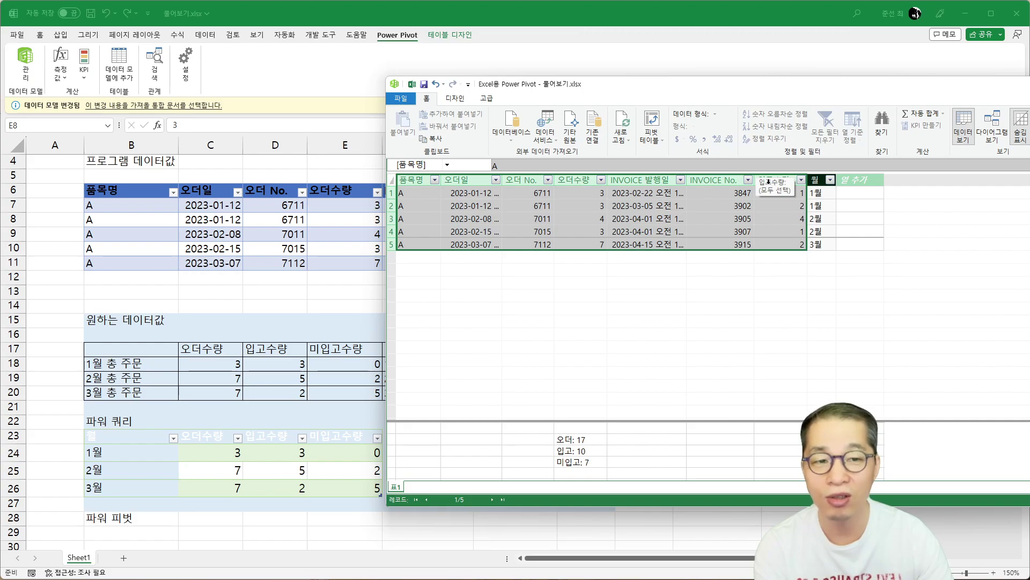
{"action": "right_click", "coordinate": [650, 181]}
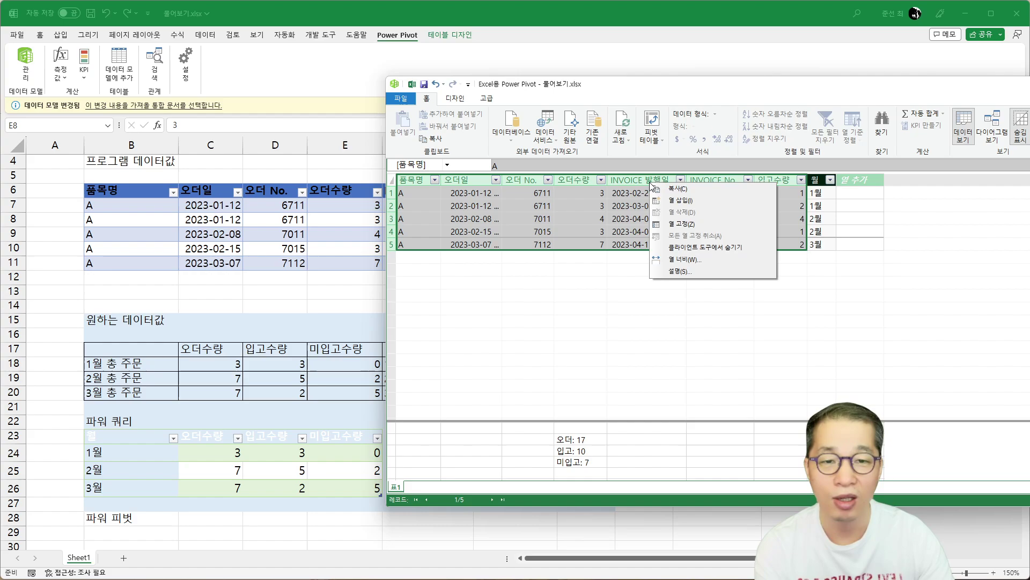
{"action": "left_click", "coordinate": [724, 248]}
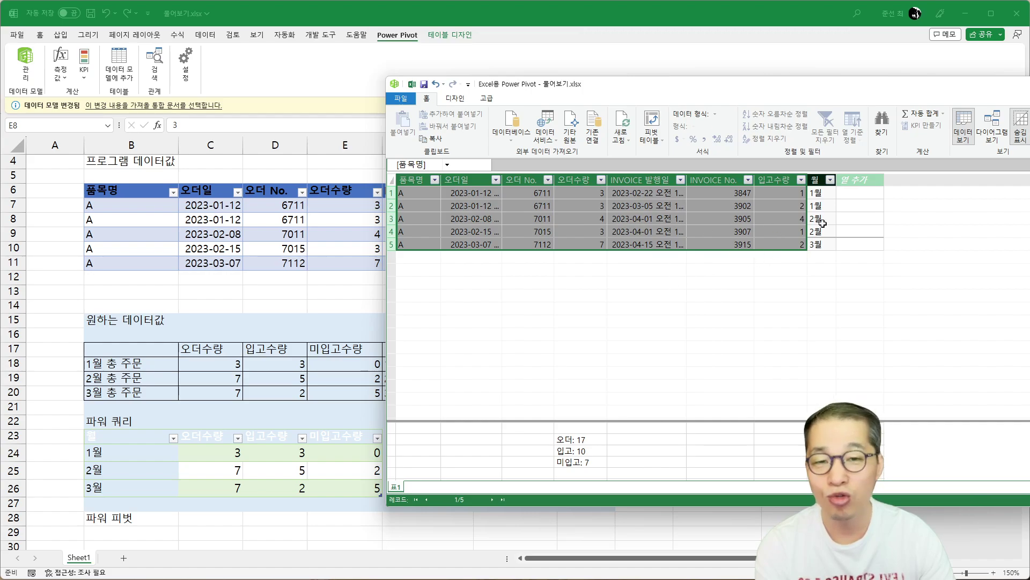
Step: Create a PivotTable from the data model on the existing worksheet at Sheet1 cell B29
{"action": "left_click", "coordinate": [651, 122]}
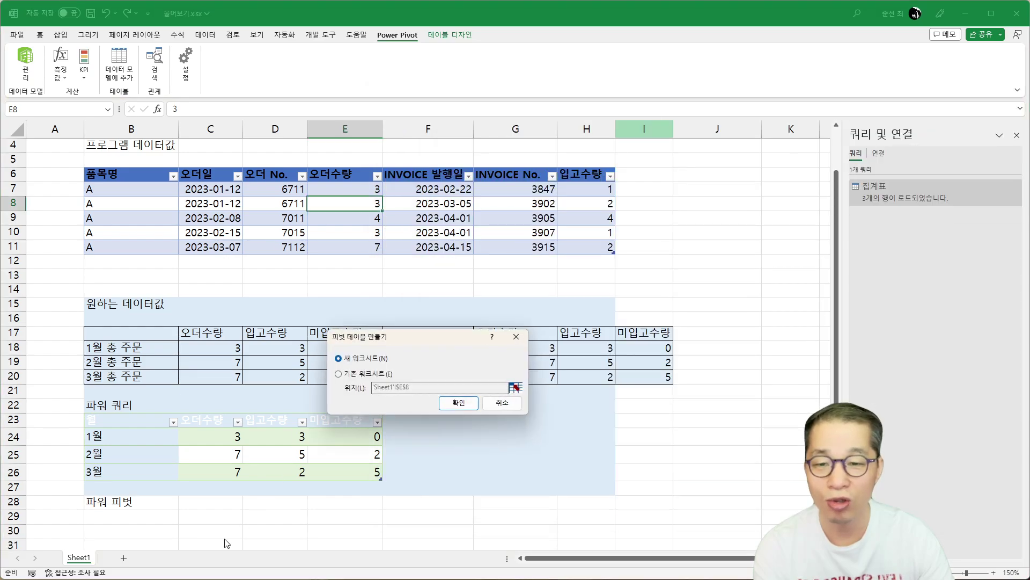
{"action": "left_click", "coordinate": [354, 374]}
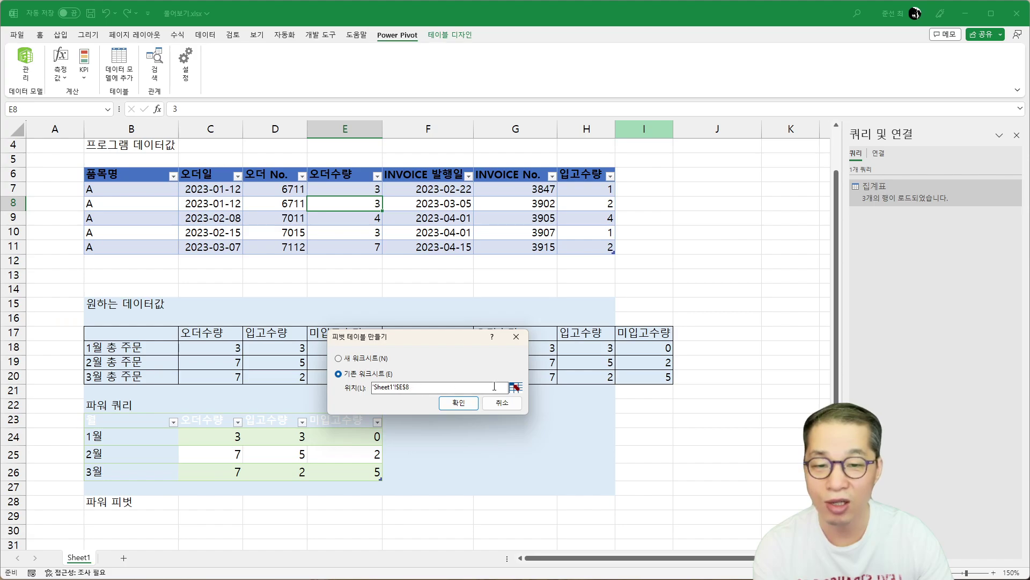
{"action": "left_click", "coordinate": [518, 390]}
{"action": "left_click", "coordinate": [110, 516]}
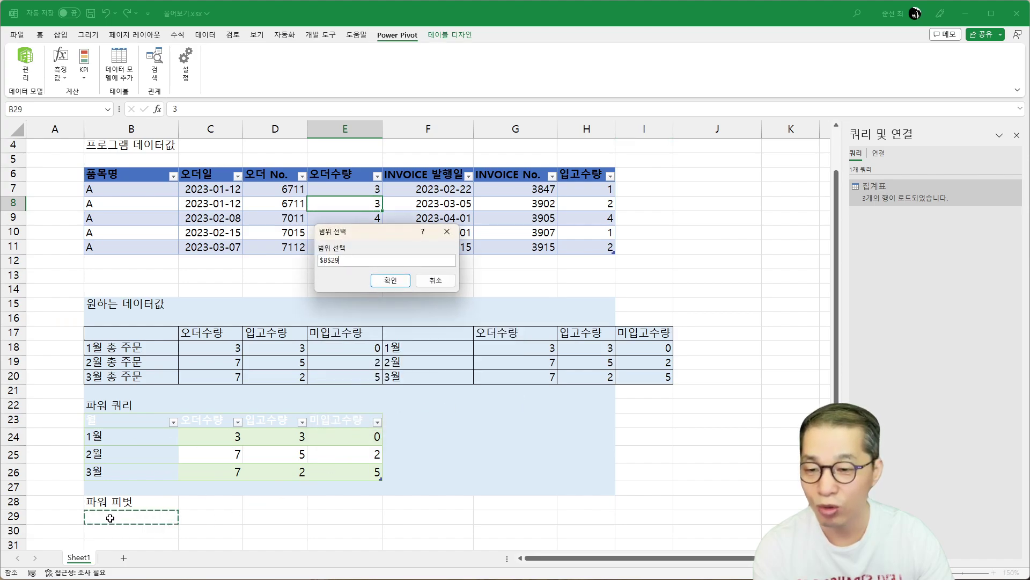
{"action": "left_click", "coordinate": [399, 285]}
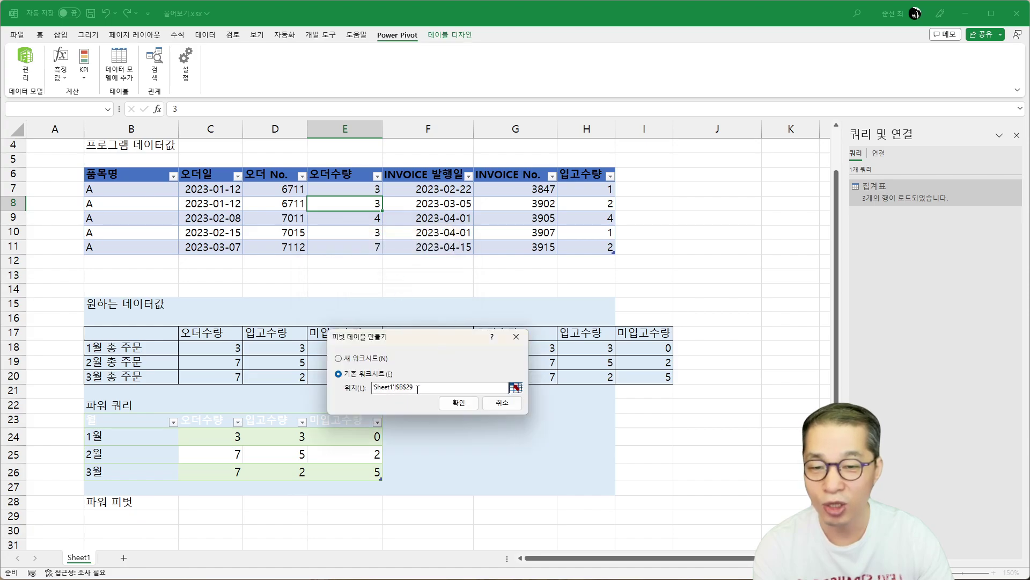
{"action": "left_click", "coordinate": [458, 407]}
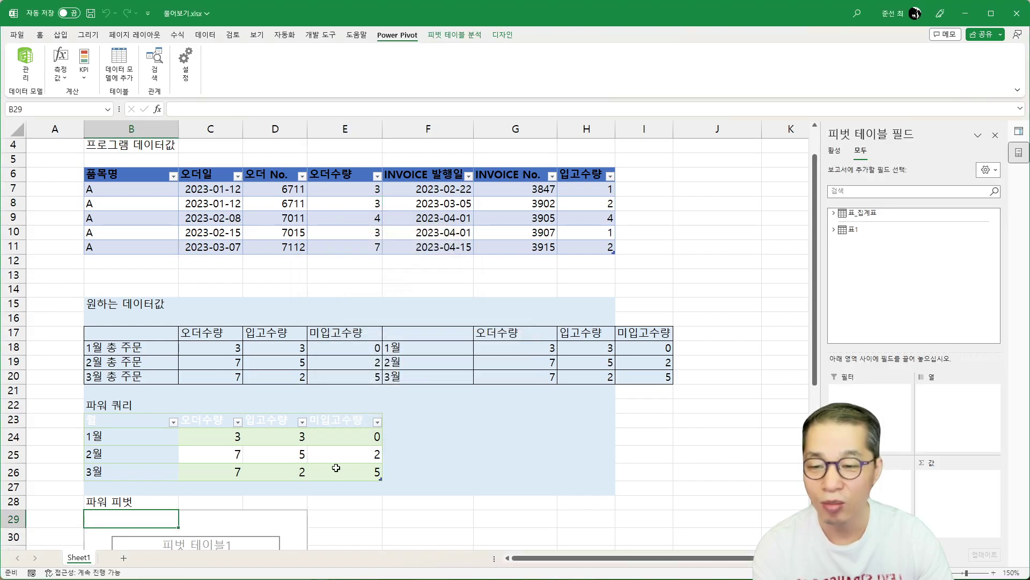
Step: Add the 월 field from 표1 to the PivotTable rows and the 오더, 입고 and 미입고 measures as values
{"action": "scroll", "coordinate": [336, 447], "scroll_direction": "down", "scroll_amount": 3}
{"action": "scroll", "coordinate": [336, 447], "scroll_direction": "down", "scroll_amount": 3}
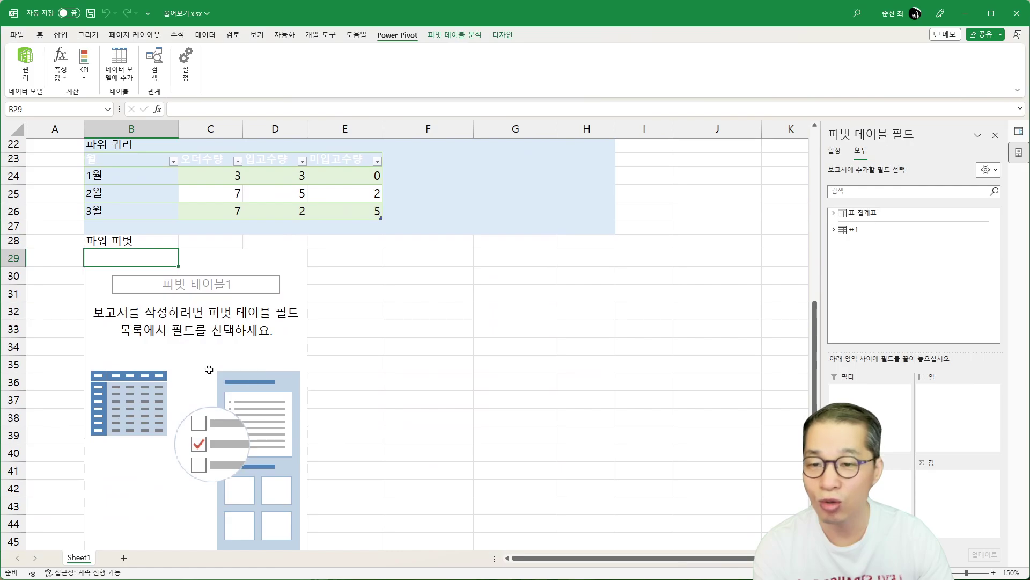
{"action": "left_click", "coordinate": [834, 229]}
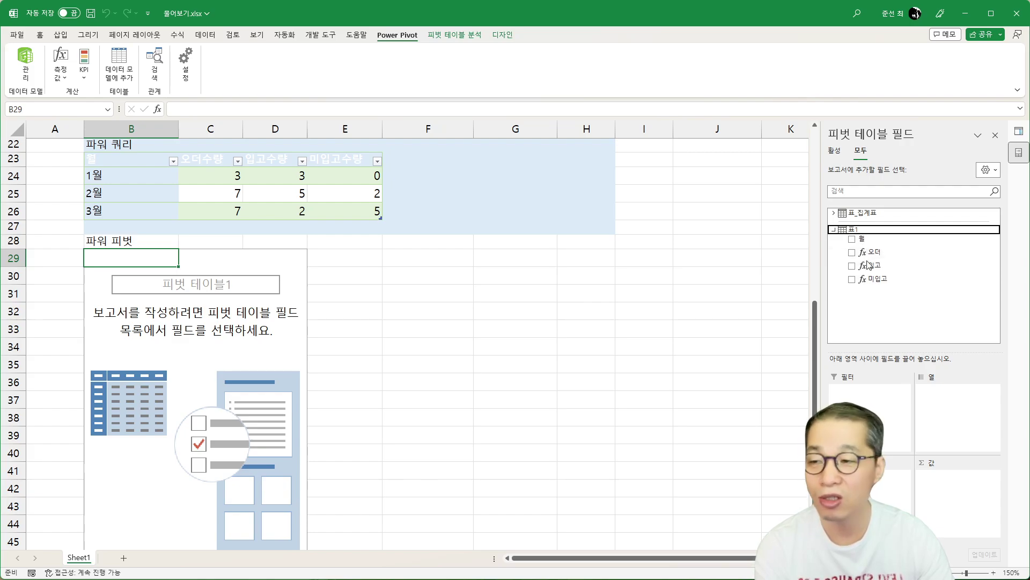
{"action": "left_click", "coordinate": [852, 239]}
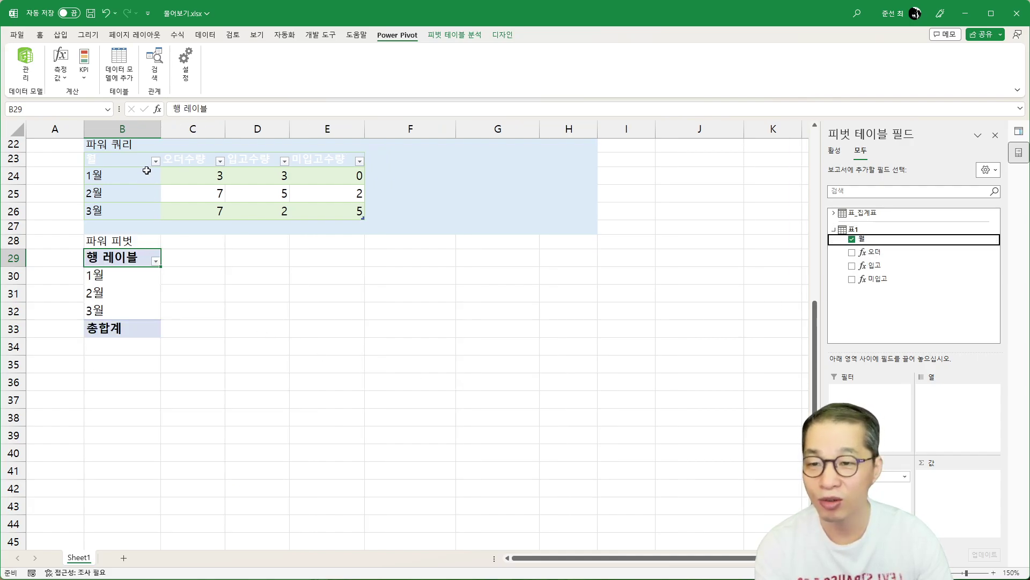
{"action": "left_click", "coordinate": [852, 253]}
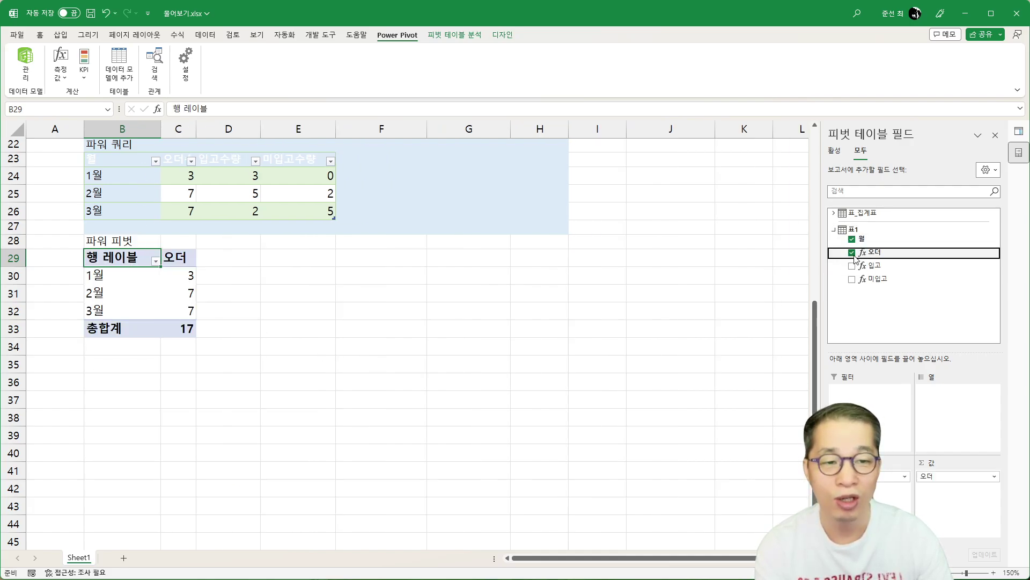
{"action": "left_click", "coordinate": [852, 266]}
{"action": "left_click", "coordinate": [852, 279]}
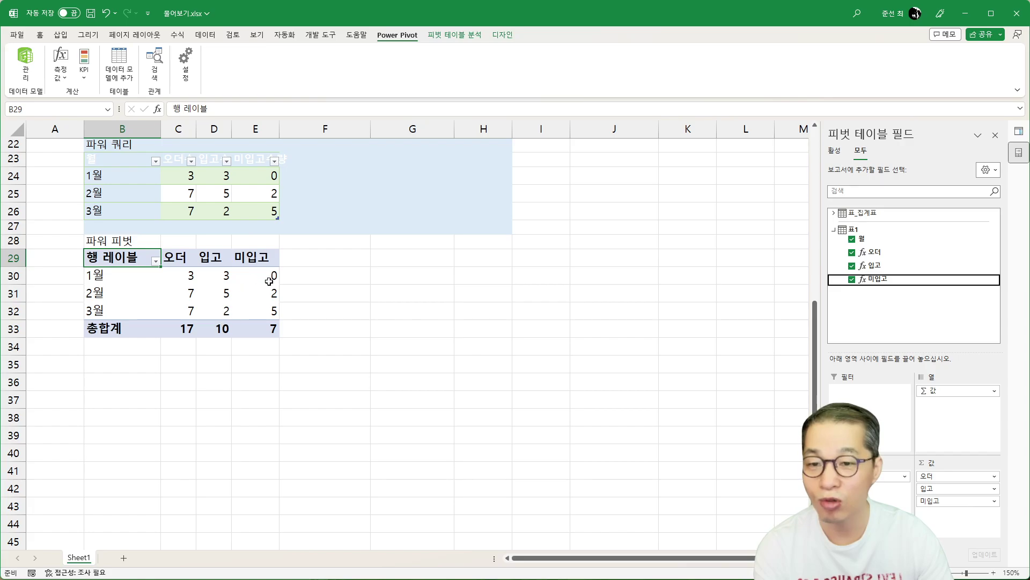
{"action": "scroll", "coordinate": [415, 330], "scroll_direction": "up", "scroll_amount": 4}
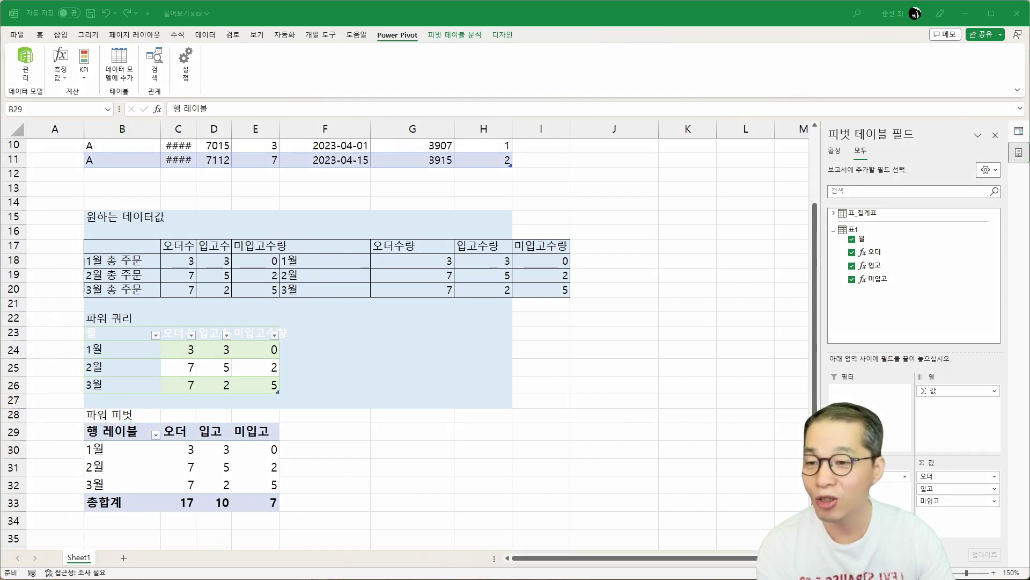
{"action": "left_click_drag", "start_coordinate": [281, 244], "coordinate": [573, 301]}
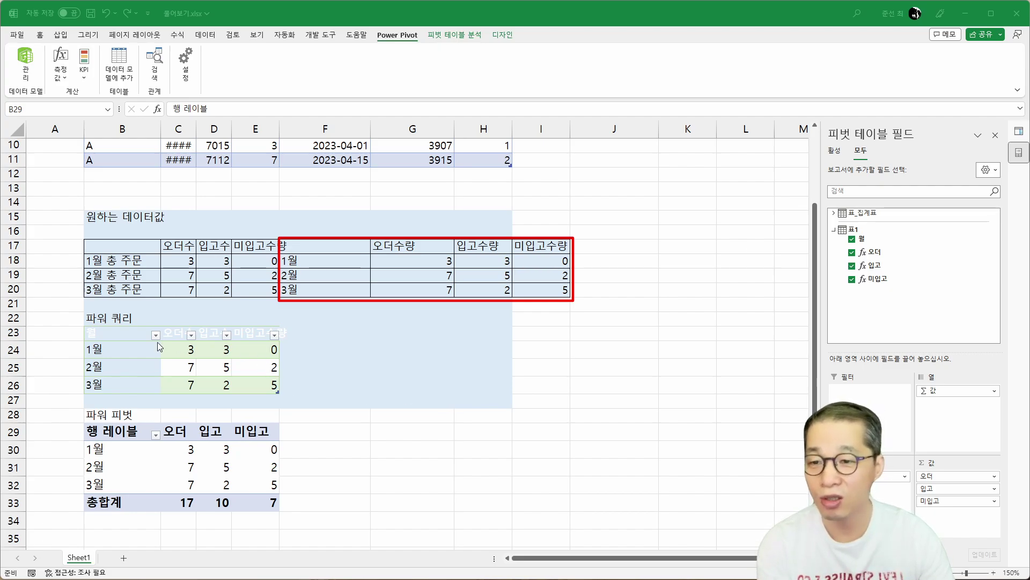
{"action": "left_click_drag", "start_coordinate": [91, 326], "coordinate": [283, 398]}
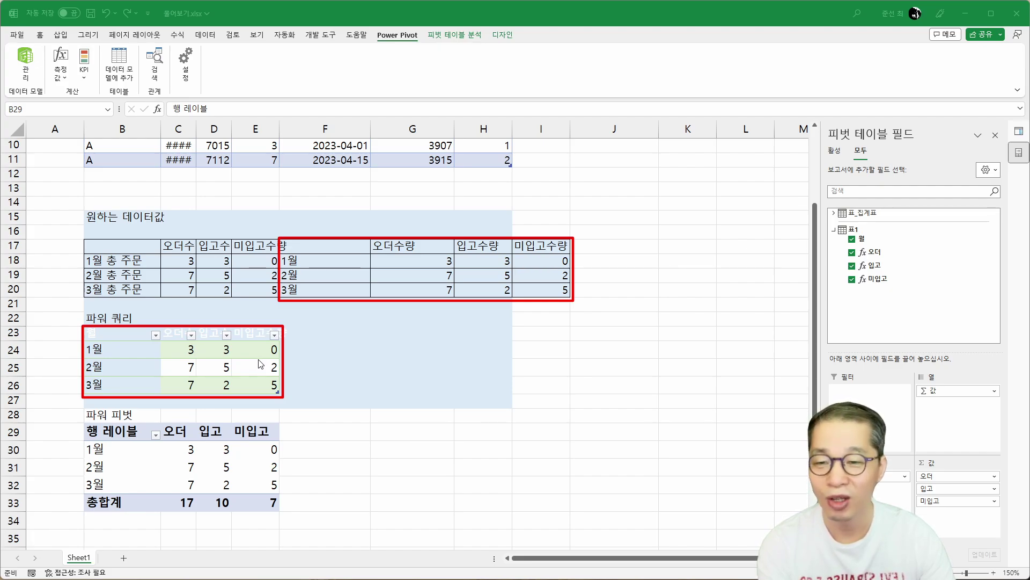
{"action": "left_click_drag", "start_coordinate": [84, 423], "coordinate": [282, 516]}
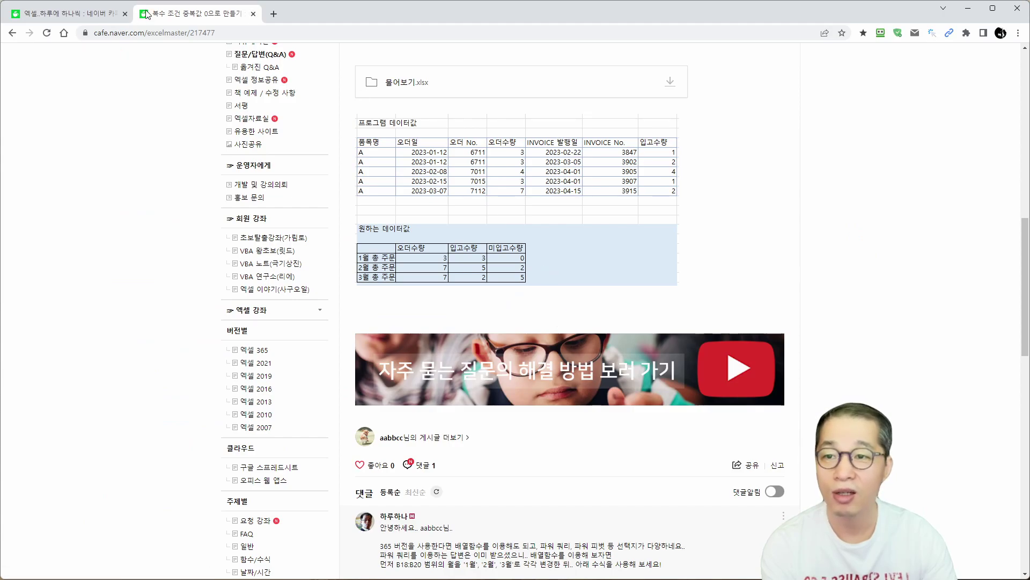
Step: Switch to the Naver cafe's main page in the browser and look at the 엑셀 데이터 분석 바이블 book
{"action": "left_click", "coordinate": [104, 20]}
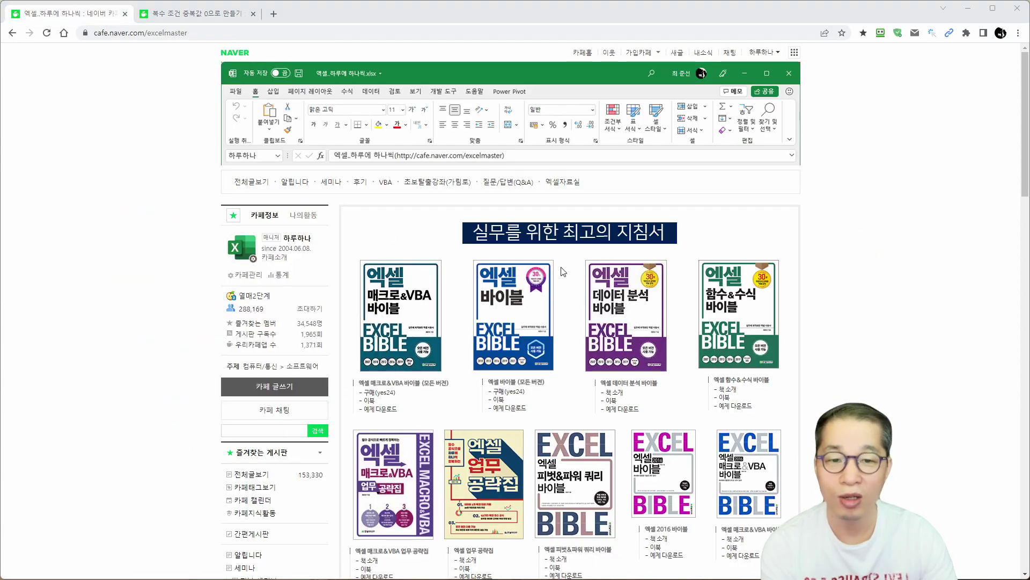
{"action": "mouse_move", "coordinate": [566, 255]}
{"action": "left_mouse_down"}
{"action": "mouse_move", "coordinate": [600, 280]}
{"action": "mouse_move", "coordinate": [689, 426]}
{"action": "left_mouse_up"}
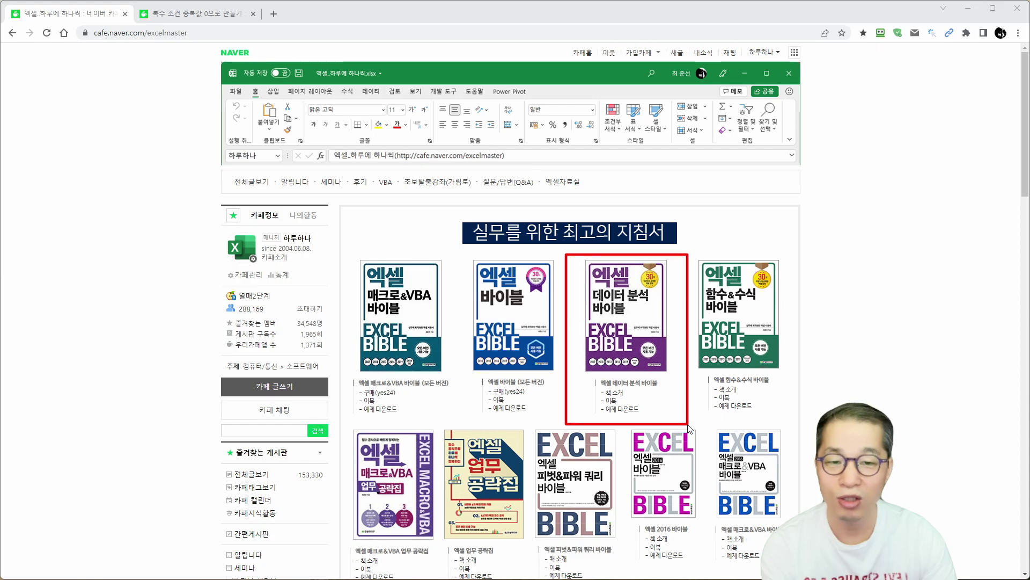